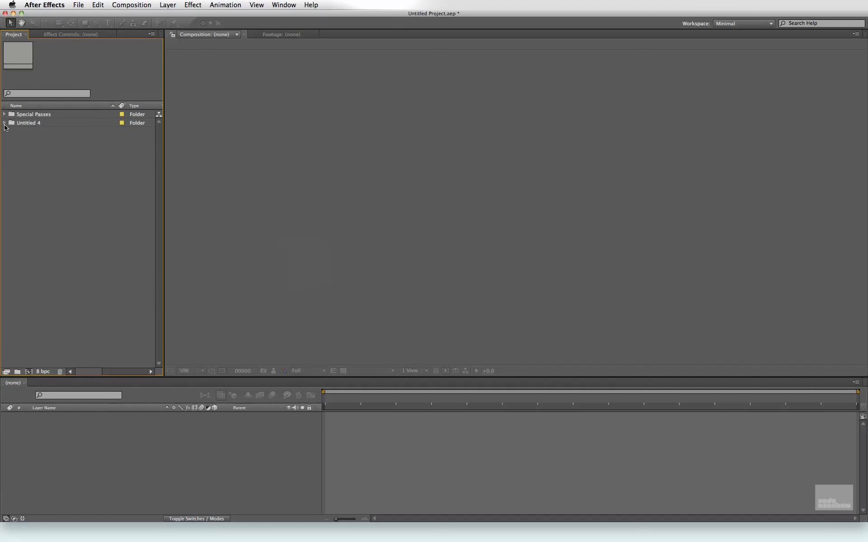
Open the Untitled 4 composition and delete its Light layer and all Waypoint layers from Waypoint1 to Waypoint8
{"action": "left_click", "coordinate": [5, 124]}
{"action": "double_click", "coordinate": [41, 140]}
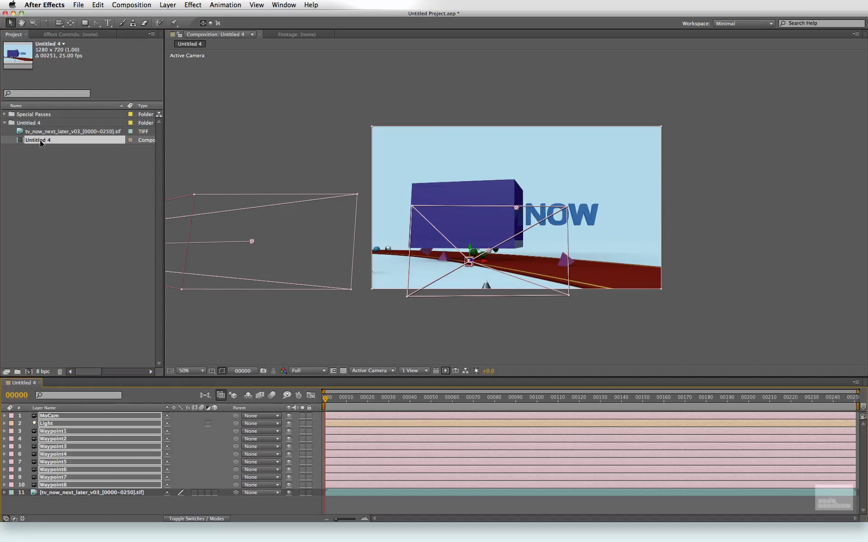
{"action": "left_click", "coordinate": [82, 502]}
{"action": "left_click", "coordinate": [84, 484]}
{"action": "left_click", "coordinate": [83, 430], "text": "shift"}
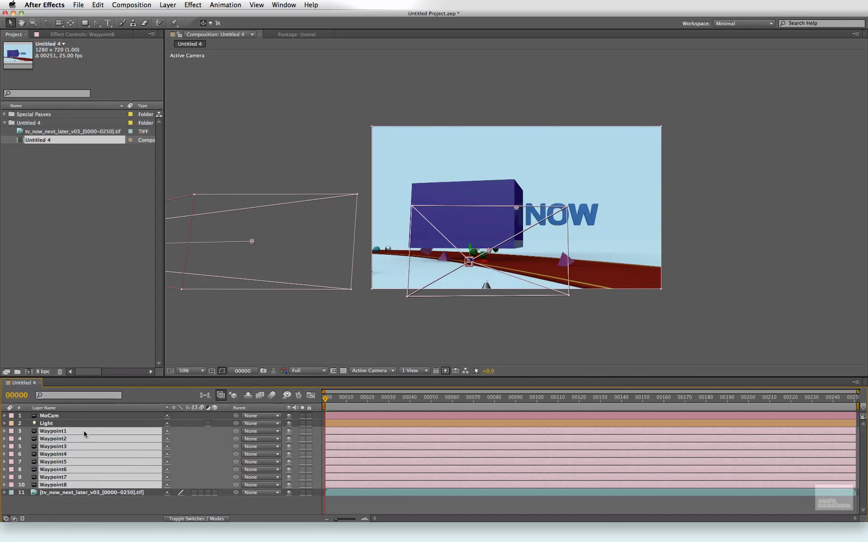
{"action": "left_click", "coordinate": [76, 425], "text": "shift"}
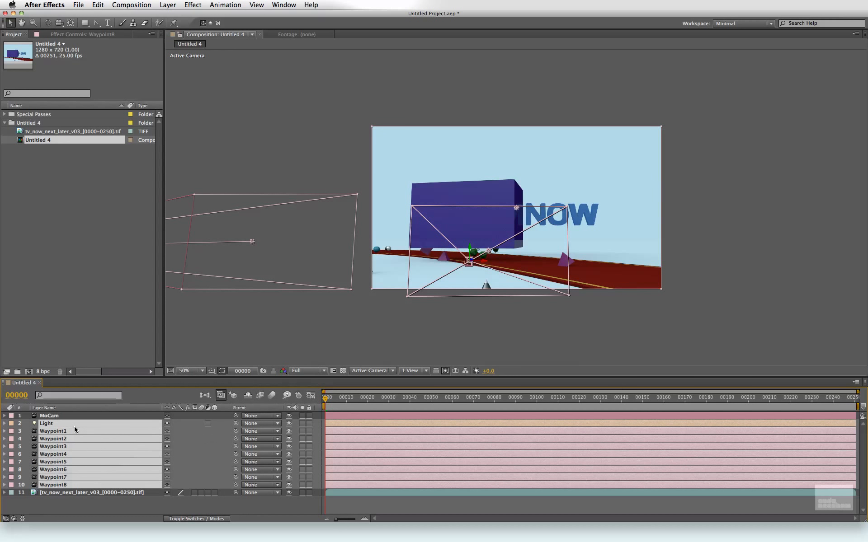
{"action": "key", "text": "Delete"}
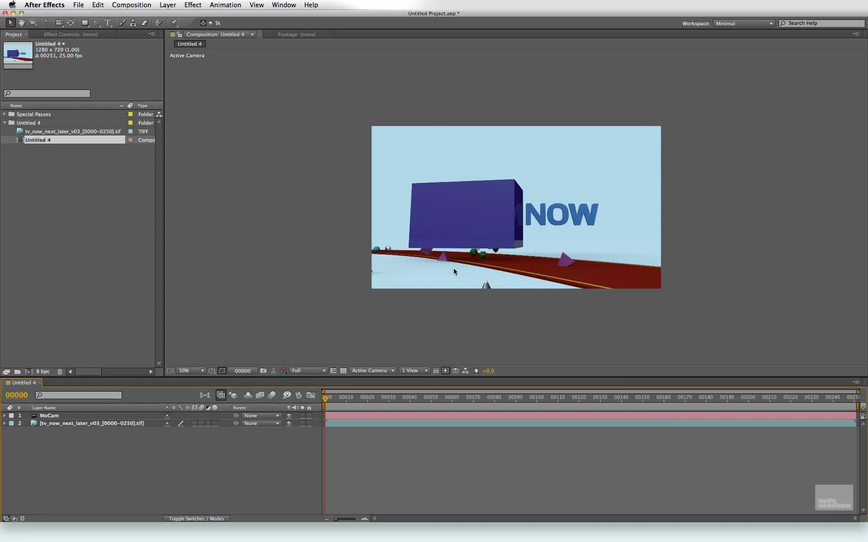
Rename the Untitled 4 composition as tv_now_next_later in its composition settings
{"action": "key", "text": "super+k"}
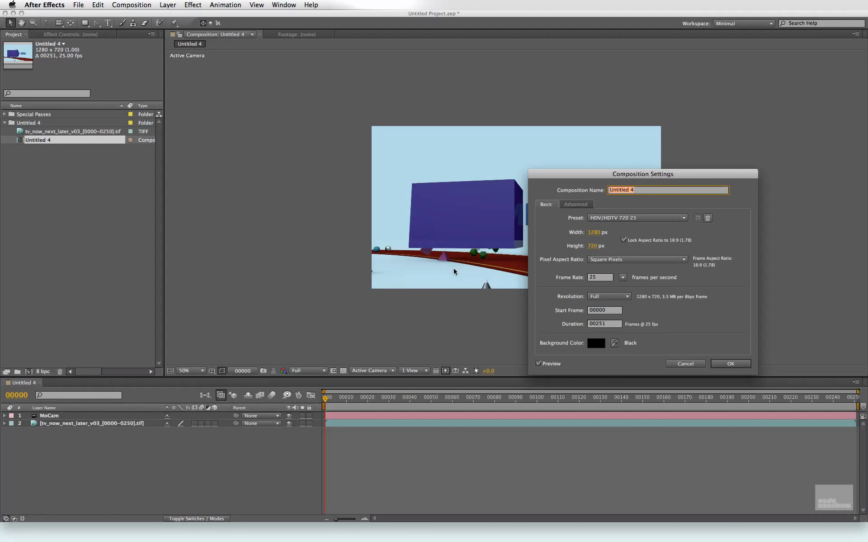
{"action": "type", "text": "Tv"}
{"action": "key", "text": "BackSpace"}
{"action": "key", "text": "BackSpace"}
{"action": "type", "text": "tv_now_next_later"}
{"action": "key", "text": "Return"}
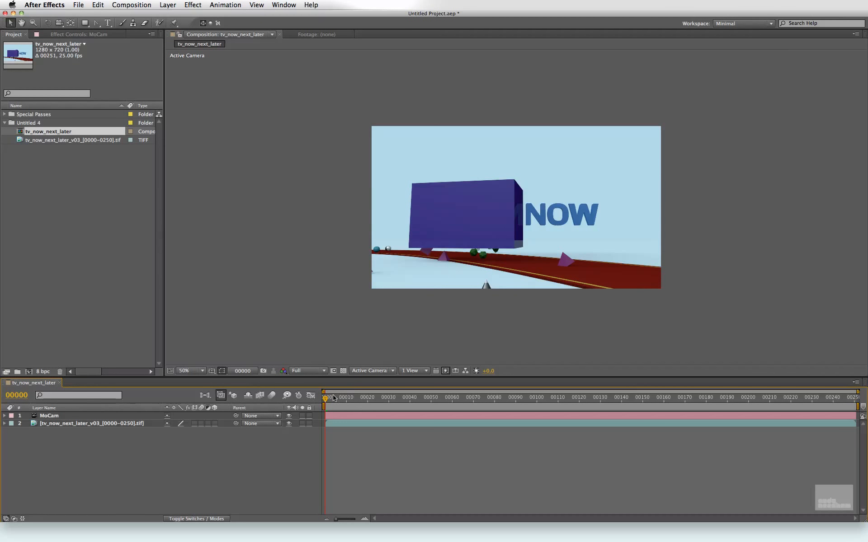
Expand the Special Passes folder, examine the object_1 matte footage on its own, and return to the tv_now_next_later composition
{"action": "mouse_move", "coordinate": [334, 398]}
{"action": "left_mouse_down"}
{"action": "mouse_move", "coordinate": [464, 408]}
{"action": "mouse_move", "coordinate": [825, 417]}
{"action": "mouse_move", "coordinate": [831, 409]}
{"action": "mouse_move", "coordinate": [324, 398]}
{"action": "left_mouse_up"}
{"action": "left_click", "coordinate": [5, 114]}
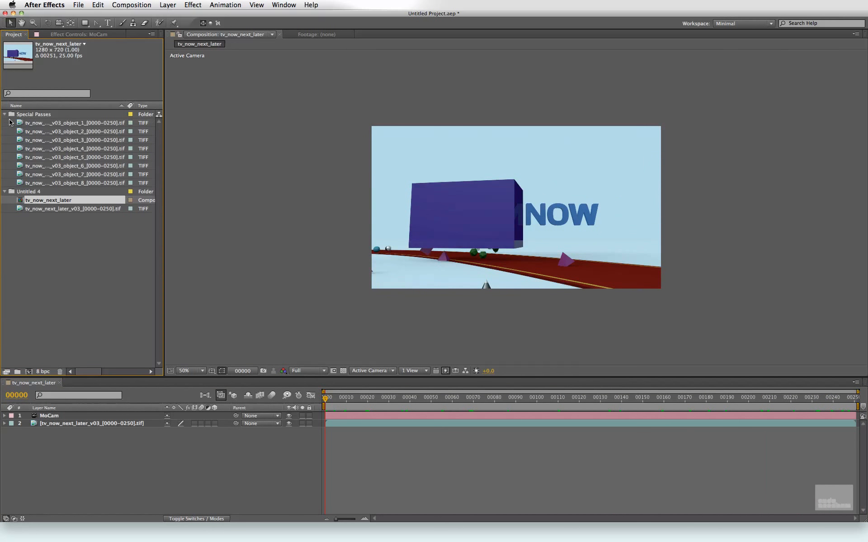
{"action": "left_click", "coordinate": [88, 125]}
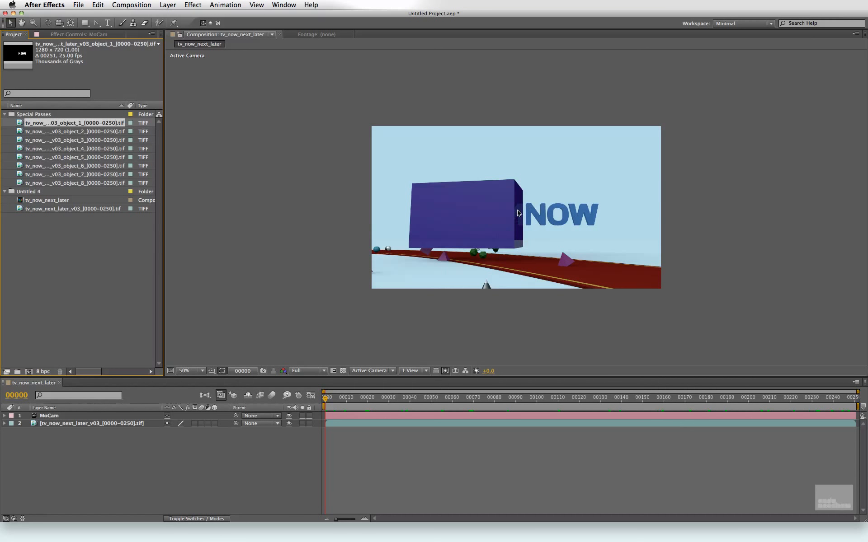
{"action": "double_click", "coordinate": [78, 124]}
{"action": "left_click_drag", "start_coordinate": [342, 400], "coordinate": [322, 407]}
{"action": "left_click", "coordinate": [369, 33]}
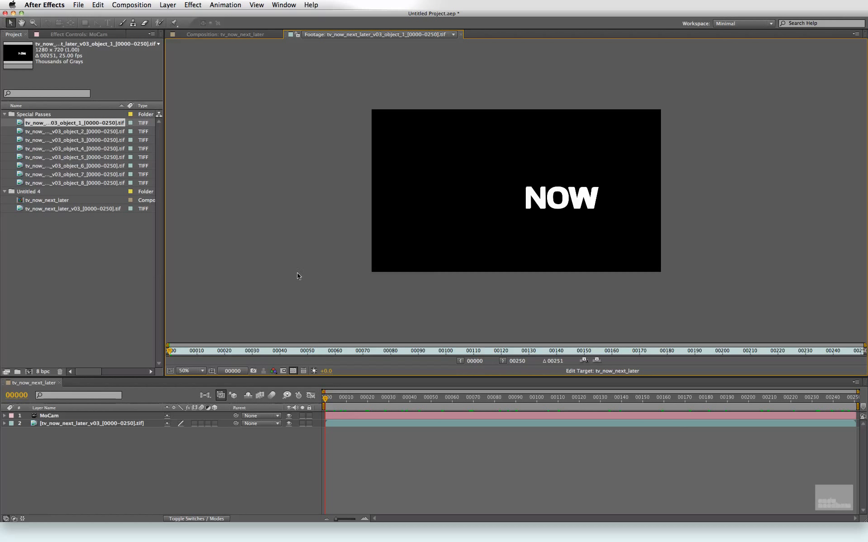
{"action": "left_click", "coordinate": [217, 34]}
Create a new composition from the object_1 matte sequence and name it Text - Now
{"action": "left_click", "coordinate": [78, 127]}
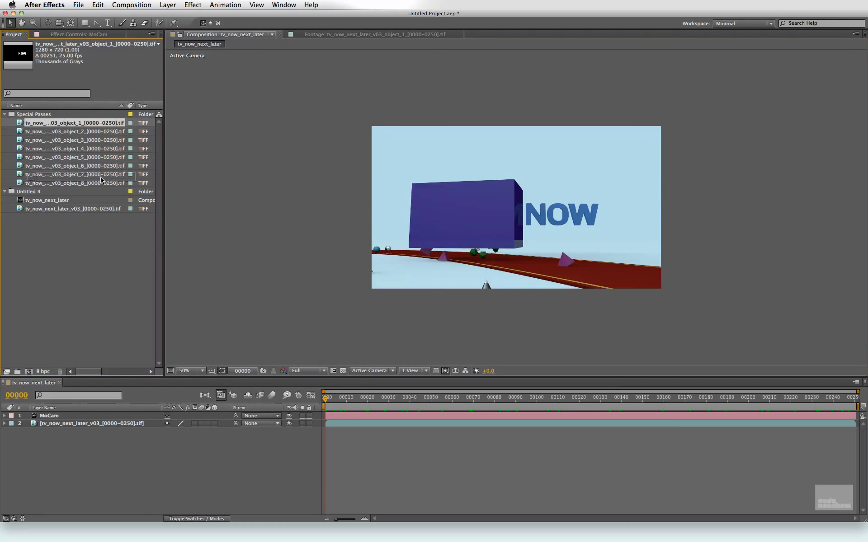
{"action": "left_click", "coordinate": [30, 371]}
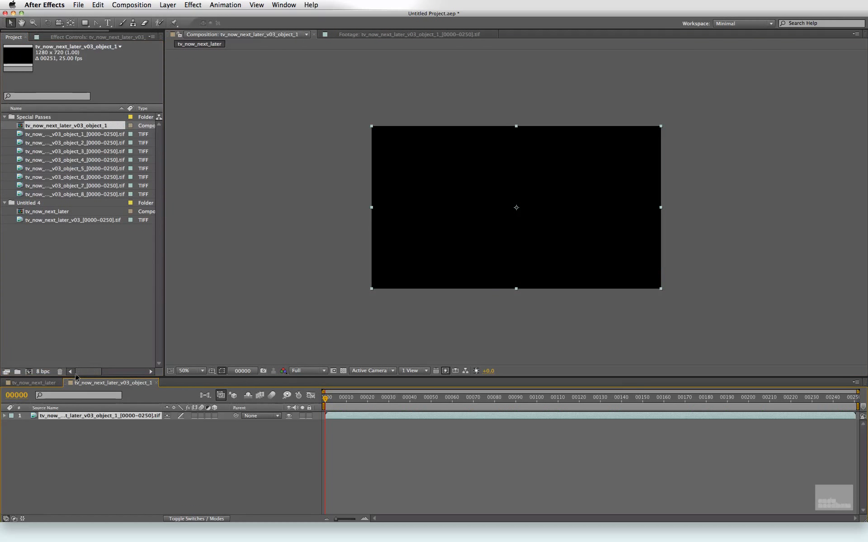
{"action": "left_click", "coordinate": [90, 127]}
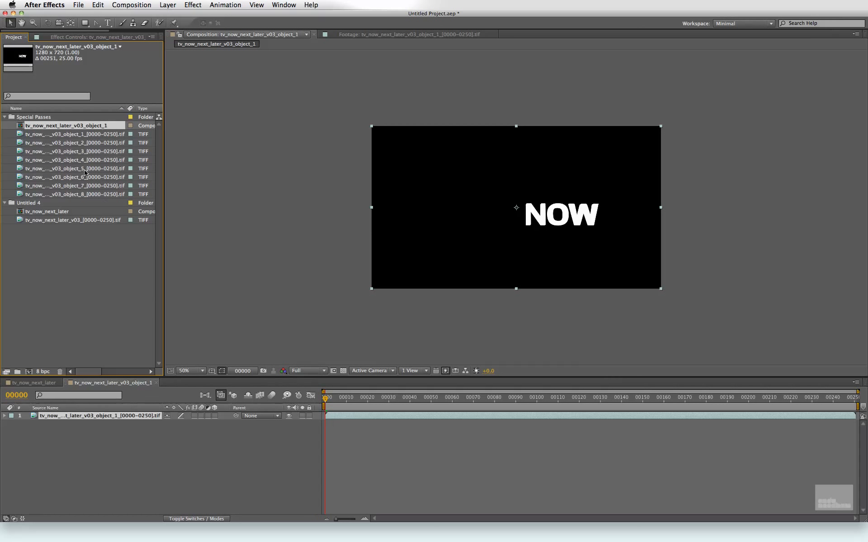
{"action": "key", "text": "super+k"}
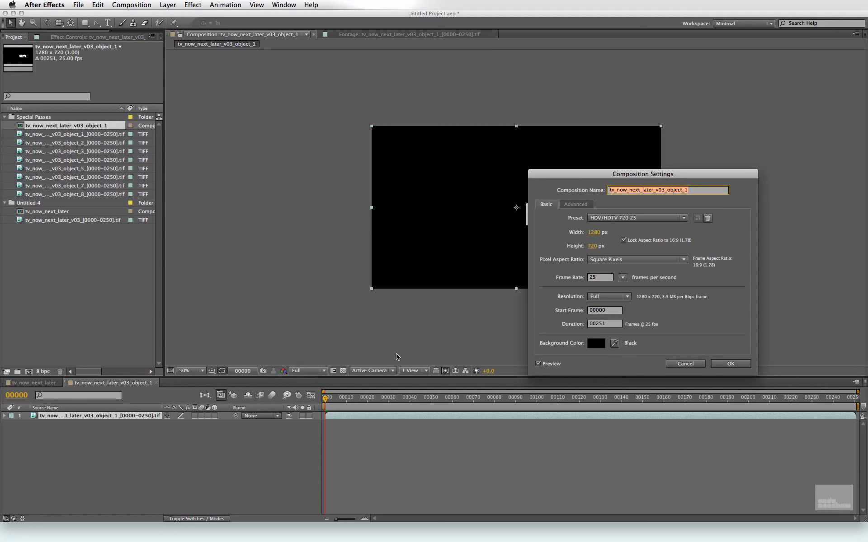
{"action": "type", "text": "Text - Now"}
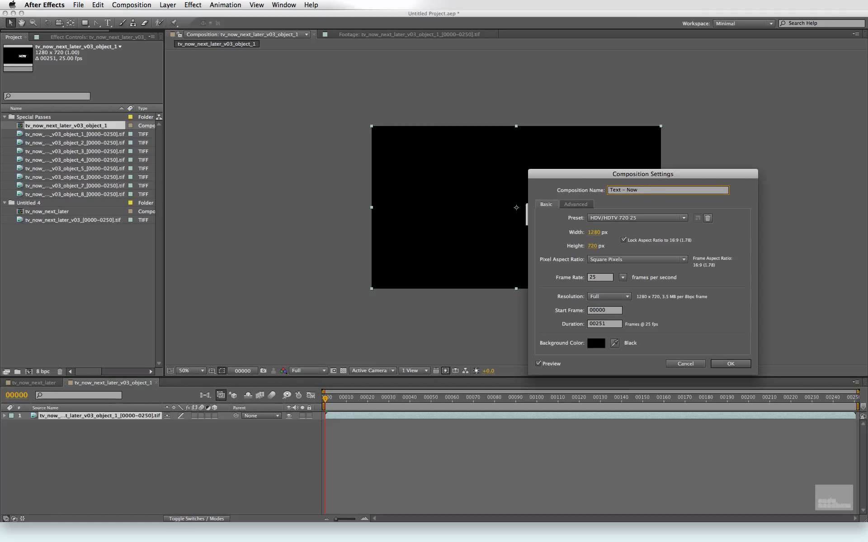
{"action": "key", "text": "Return"}
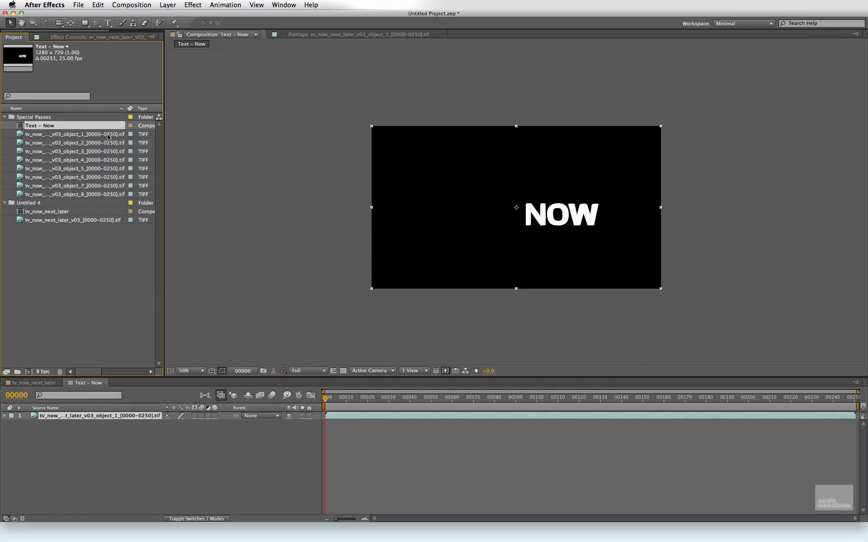
Create compositions from the object_2, object_3 and object_4 passes, named Box - Now, Text - Next and Box - Next
{"action": "left_click", "coordinate": [85, 143]}
{"action": "left_click_drag", "start_coordinate": [79, 144], "coordinate": [28, 372]}
{"action": "key", "text": "super+k"}
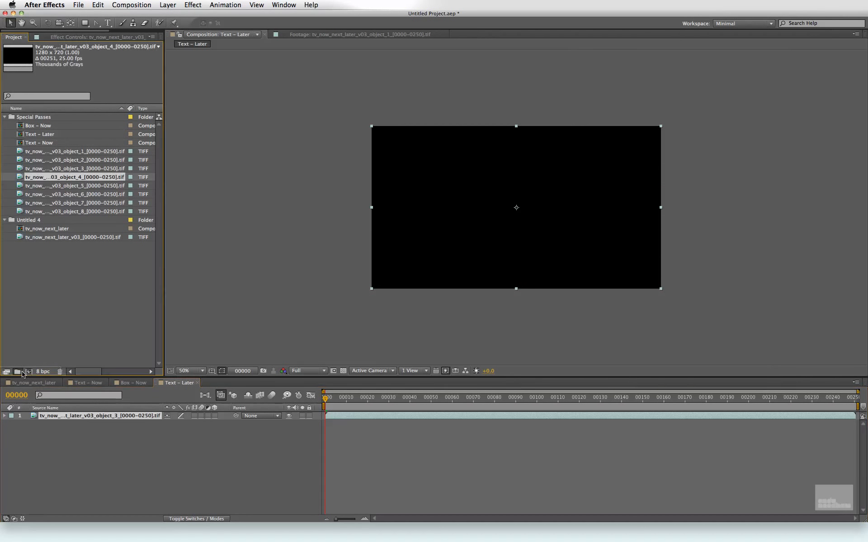
{"action": "key", "text": "super+k"}
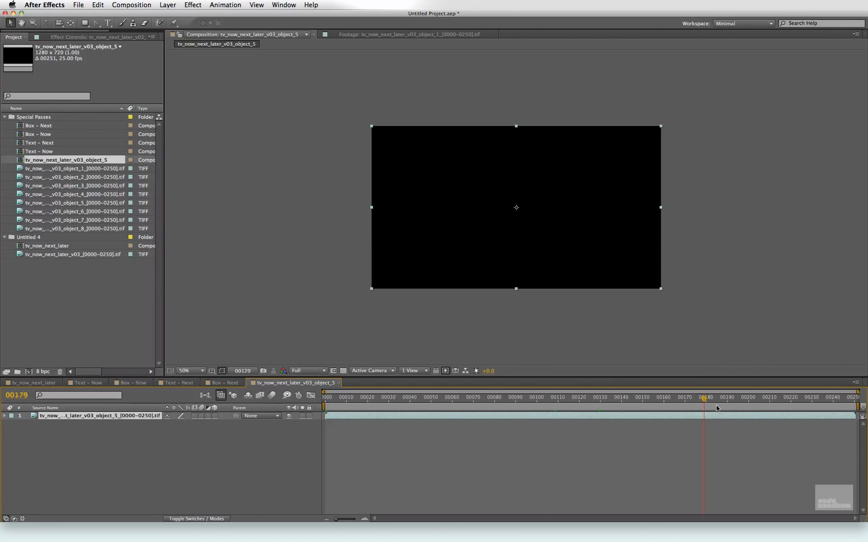
Create compositions from the object_5 to object_8 passes, named Text - Later, Box - Later, Clones and Carpet
{"action": "key", "text": "super+k"}
{"action": "type", "text": "Text – Later"}
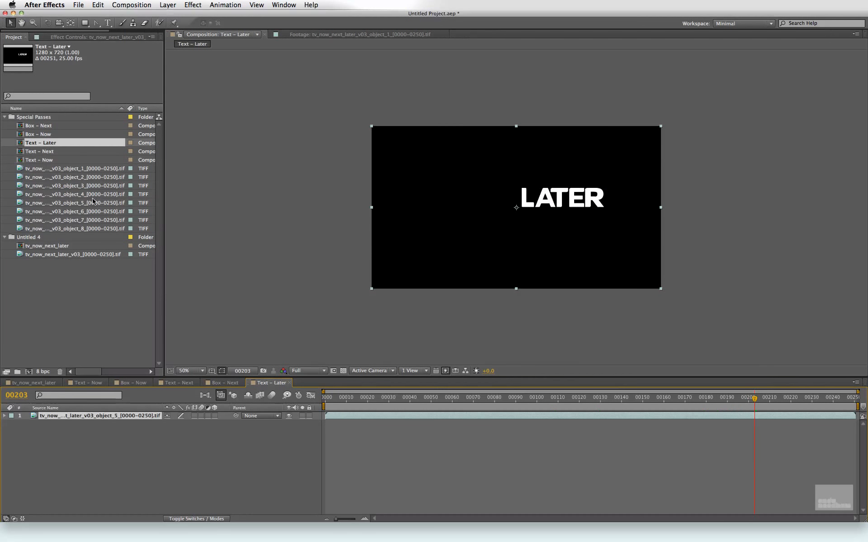
{"action": "key", "text": "super+k"}
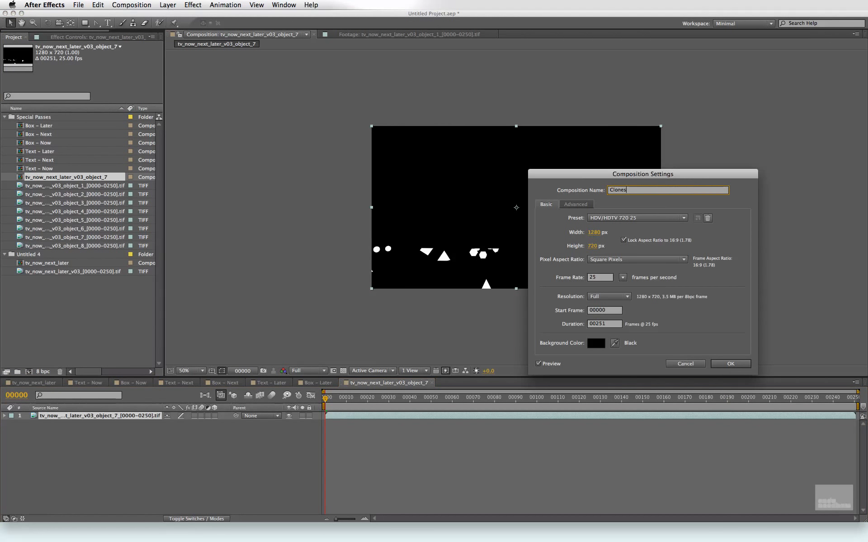
{"action": "key", "text": "Return"}
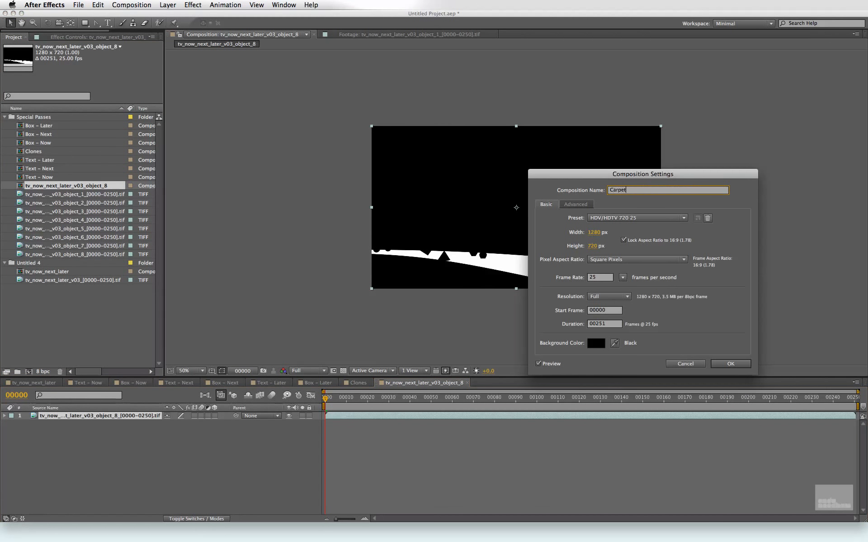
{"action": "key", "text": "Return"}
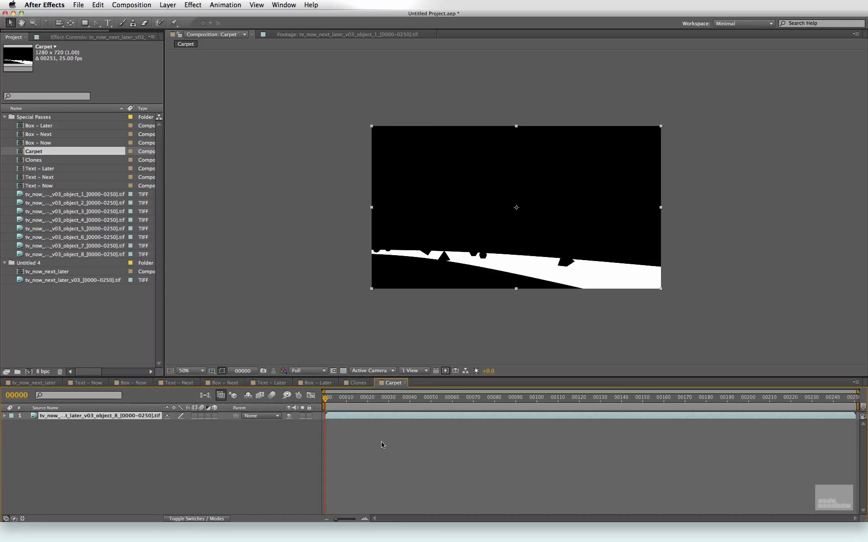
Close all the open object-pass compositions, leaving only tv_now_next_later open
{"action": "key", "text": "super+w"}
{"action": "key", "text": "super+w"}
{"action": "key", "text": "super+w"}
{"action": "key", "text": "super+w"}
{"action": "key", "text": "super+w"}
{"action": "key", "text": "super+w"}
{"action": "key", "text": "super+w"}
{"action": "key", "text": "super+w"}
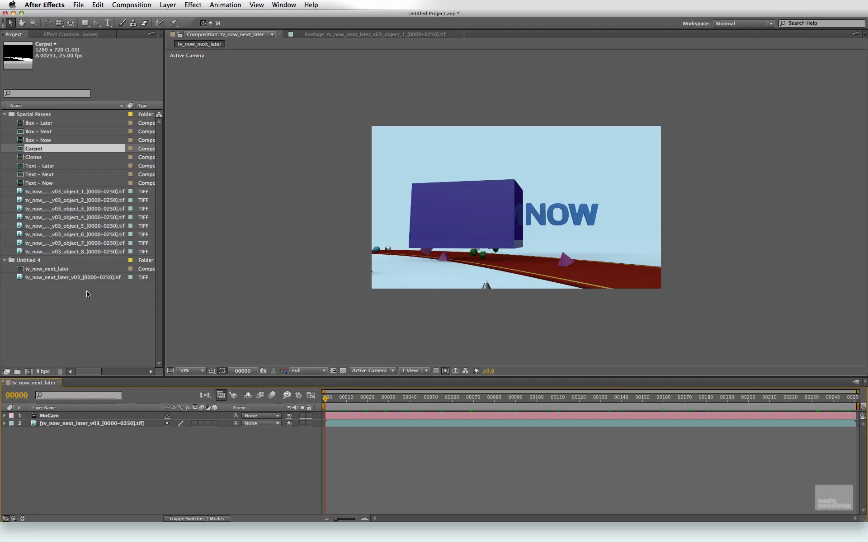
Create a composition from the tv_now_next_later_v03 render sequence and name it Beauty
{"action": "left_click_drag", "start_coordinate": [79, 277], "coordinate": [28, 371]}
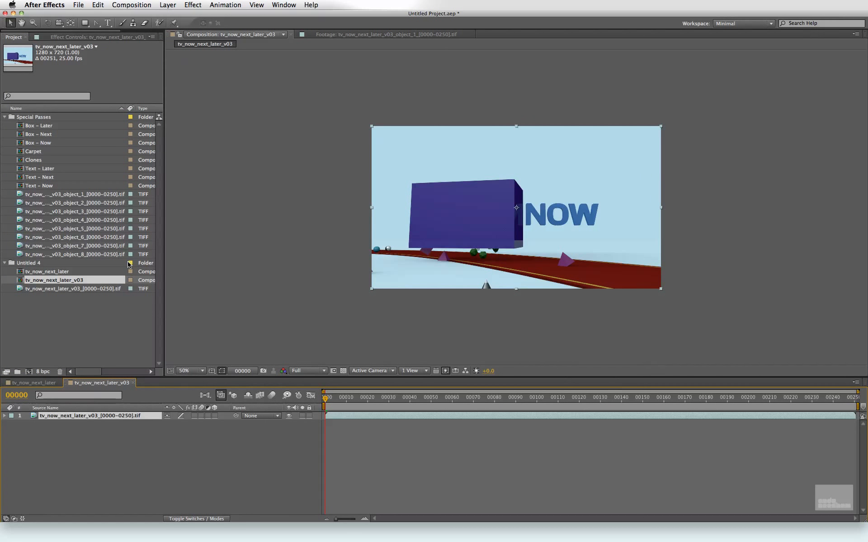
{"action": "key", "text": "super+k"}
{"action": "type", "text": "Beaurt"}
{"action": "key", "text": "BackSpace"}
{"action": "key", "text": "BackSpace"}
{"action": "type", "text": "ty"}
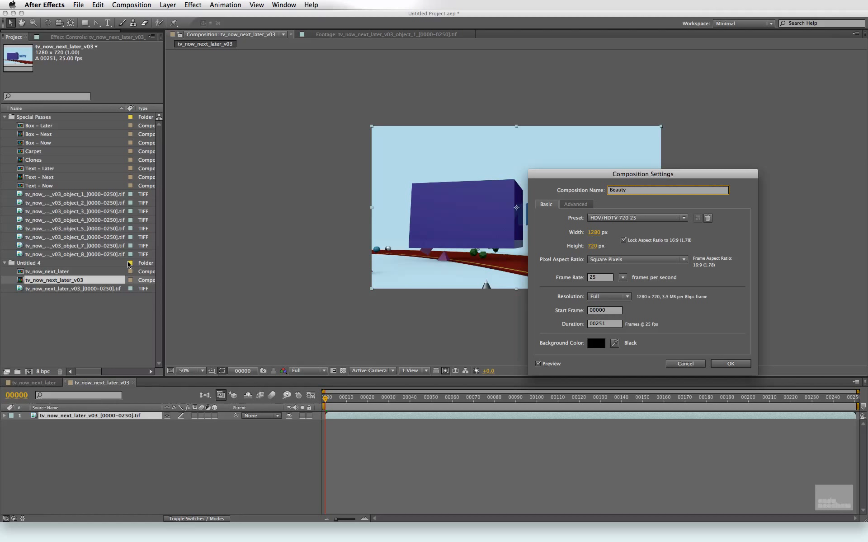
{"action": "key", "text": "Return"}
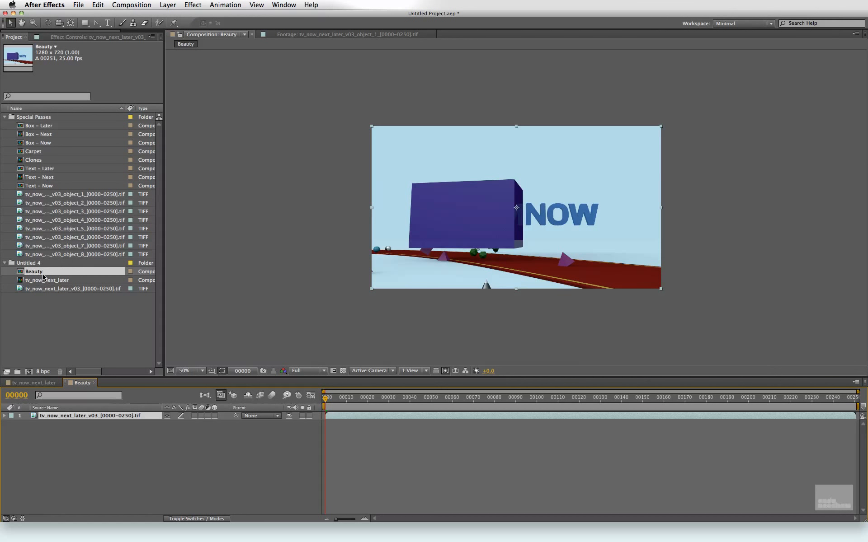
Group the eight object-pass compositions and the Beauty composition in a new project folder named Pre Comps
{"action": "left_click", "coordinate": [51, 186]}
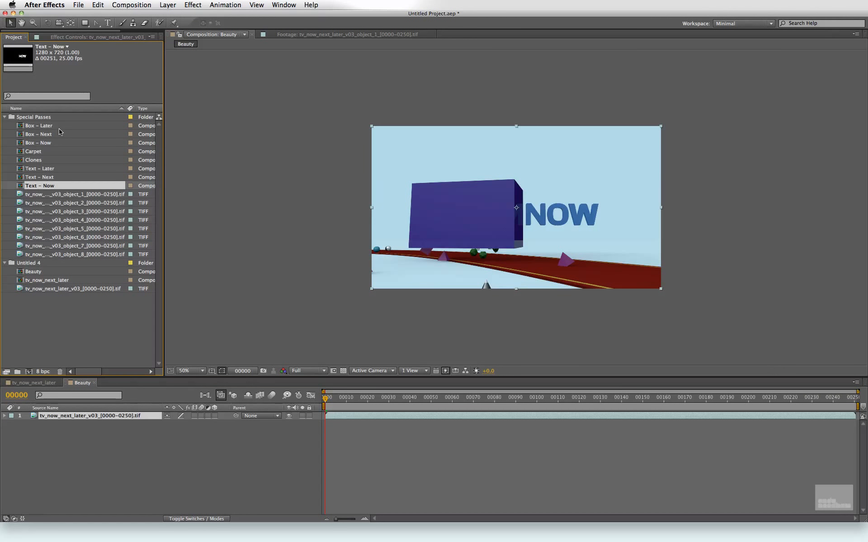
{"action": "left_click", "coordinate": [58, 126], "text": "shift"}
{"action": "left_click", "coordinate": [33, 273], "text": "super"}
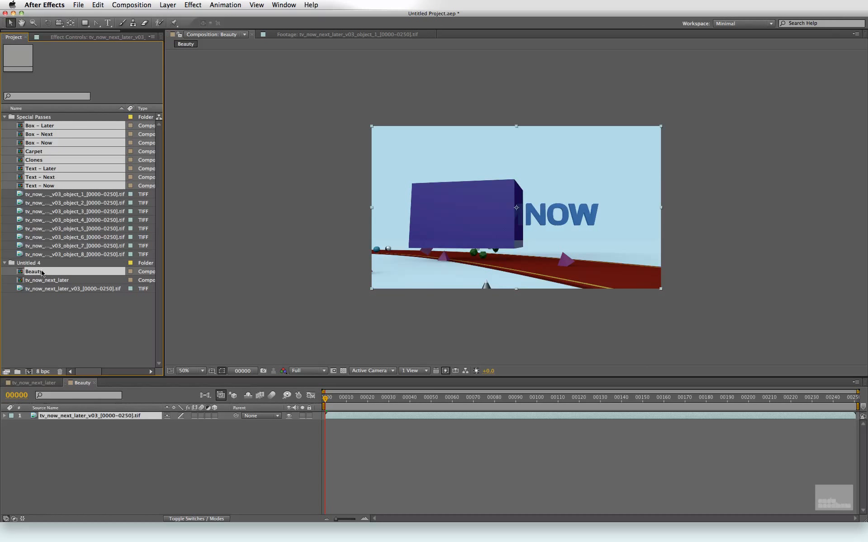
{"action": "left_click_drag", "start_coordinate": [39, 272], "coordinate": [18, 372]}
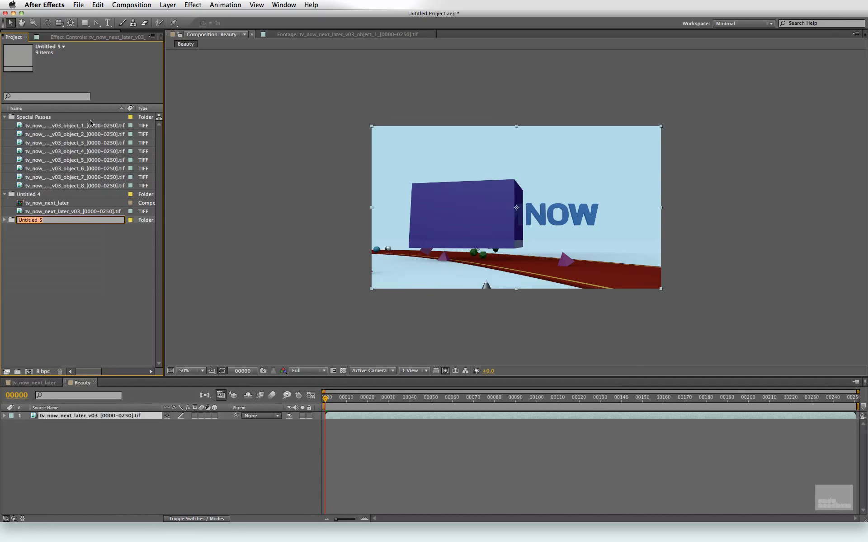
{"action": "type", "text": "Pre Comps"}
{"action": "key", "text": "Return"}
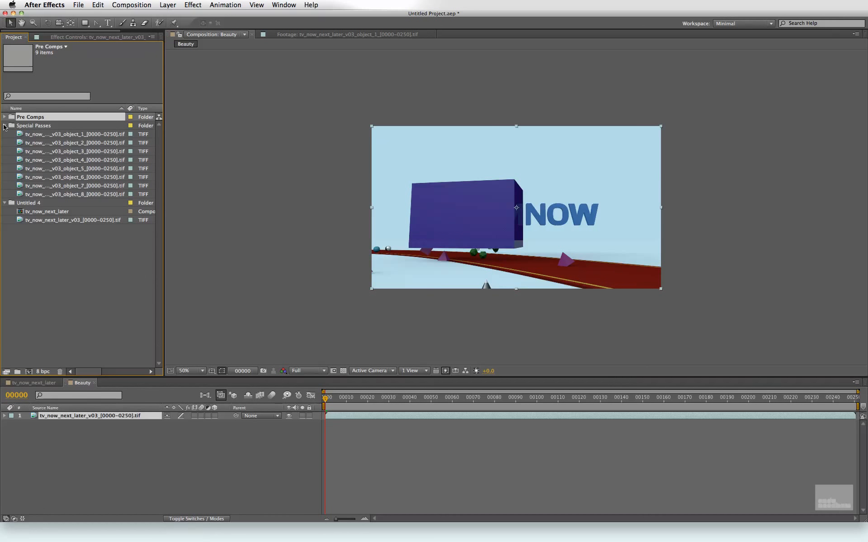
Move the tv_now_next_later composition to the project's root level, rename the Untitled 4 folder as Beauty, and collapse the footage folders
{"action": "left_click_drag", "start_coordinate": [21, 211], "coordinate": [22, 260]}
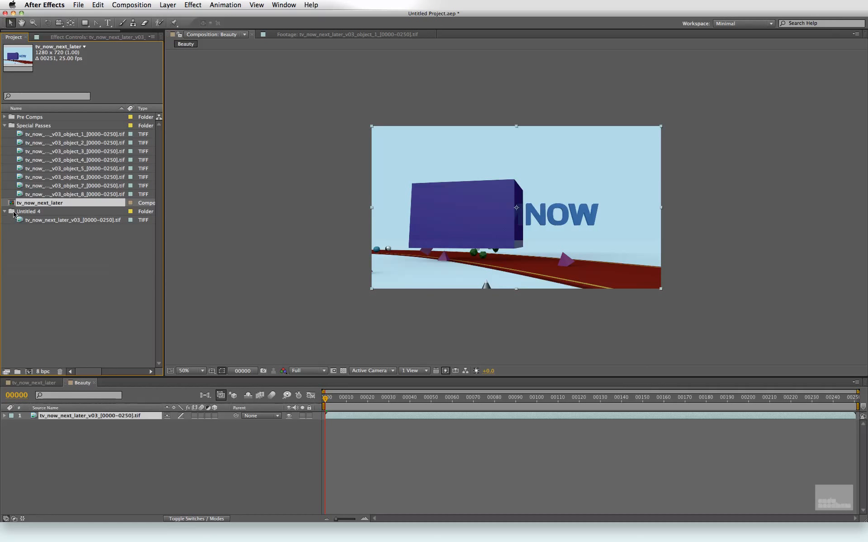
{"action": "left_click", "coordinate": [30, 216]}
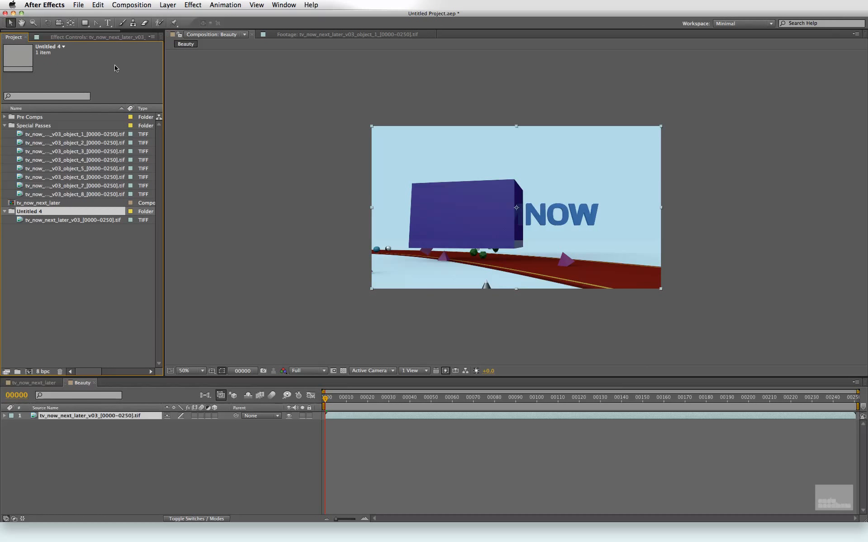
{"action": "key", "text": "Return"}
{"action": "type", "text": "Beauty"}
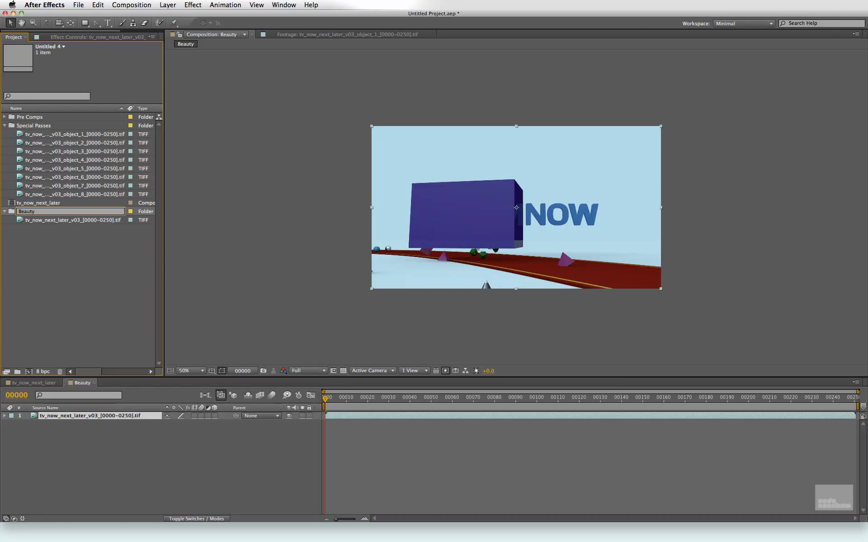
{"action": "key", "text": "Return"}
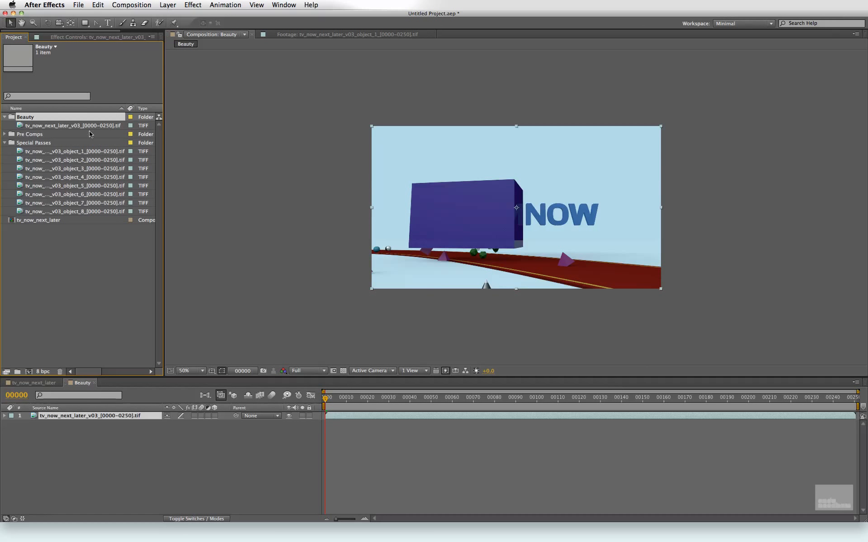
{"action": "left_click", "coordinate": [5, 118]}
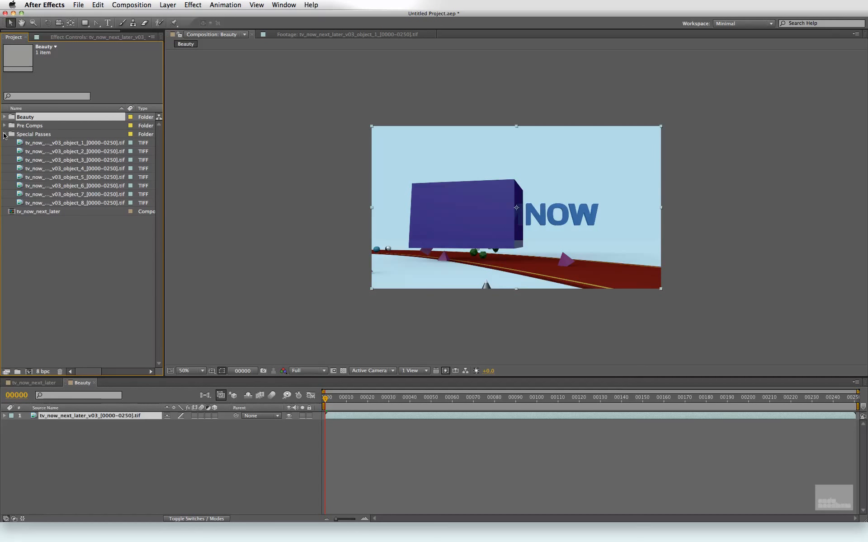
{"action": "left_click", "coordinate": [5, 134]}
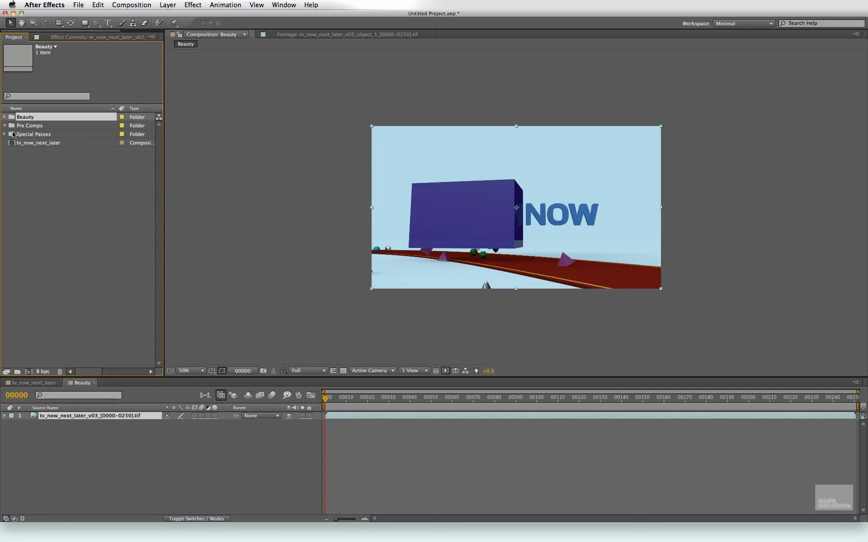
Replace the tv_now_next_later_v03 render sequence layer in the tv_now_next_later composition with the Beauty pre-comp and close the Beauty composition
{"action": "left_click", "coordinate": [45, 135]}
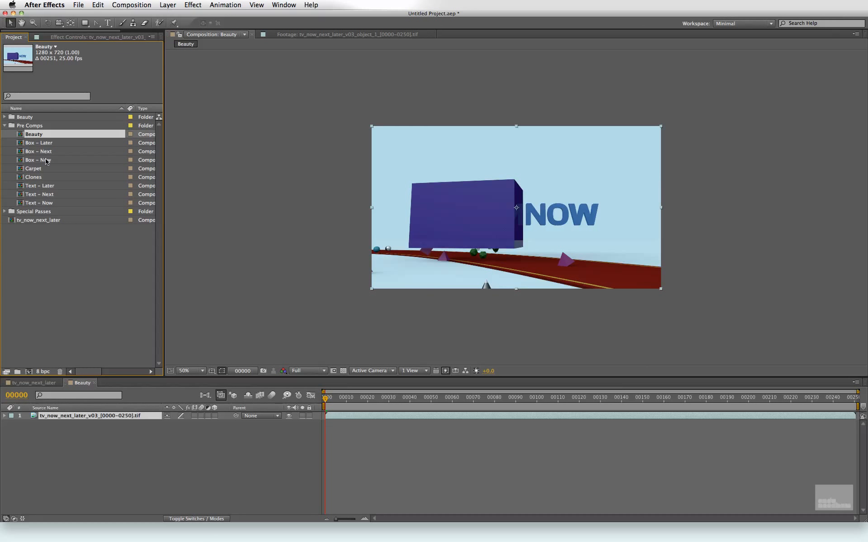
{"action": "left_click", "coordinate": [47, 144]}
{"action": "left_click", "coordinate": [36, 383]}
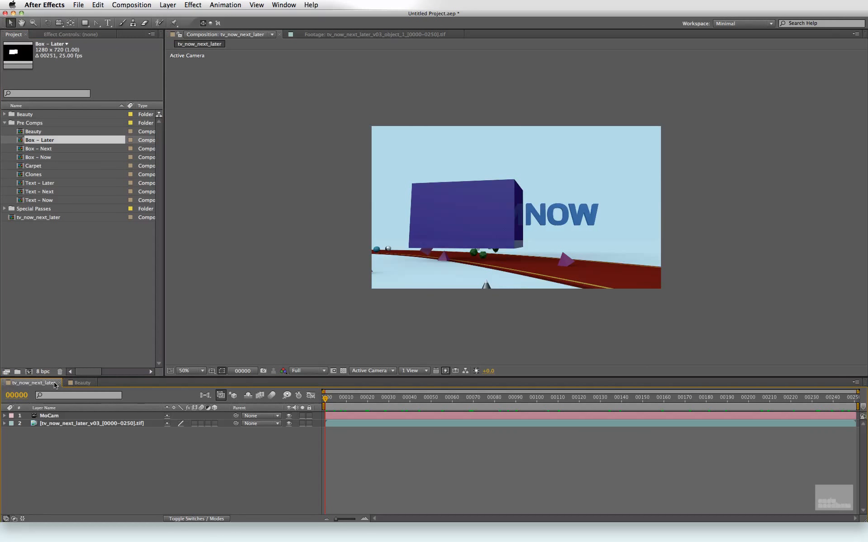
{"action": "left_click", "coordinate": [88, 384]}
{"action": "left_click_drag", "start_coordinate": [41, 131], "coordinate": [71, 425]}
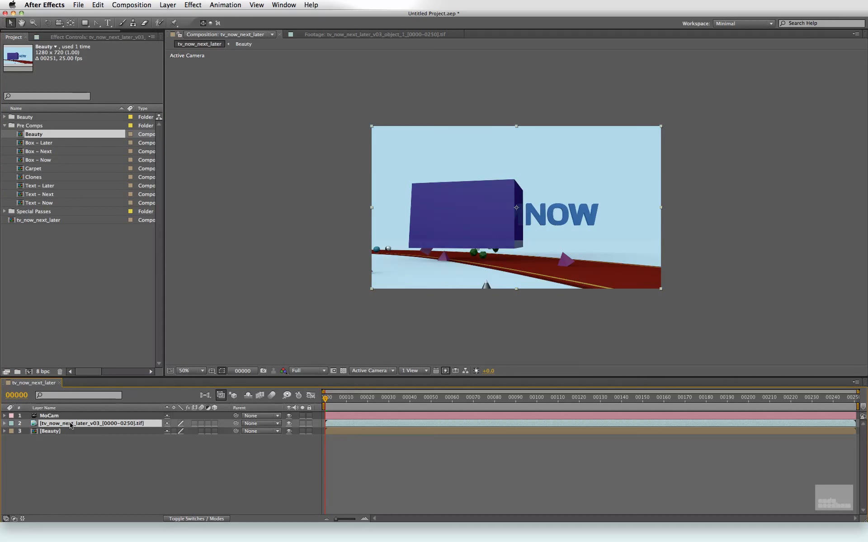
{"action": "key", "text": "Delete"}
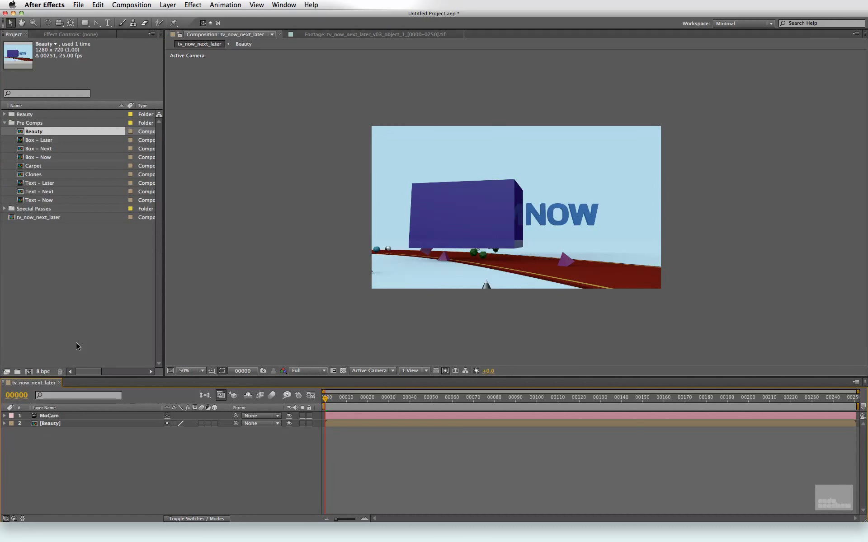
Add the eight object-pass pre-comps, from Box - Later to Text - Now, between the MoCam and Beauty layers
{"action": "left_click", "coordinate": [48, 140]}
{"action": "left_click", "coordinate": [45, 200], "text": "shift"}
{"action": "left_click_drag", "start_coordinate": [46, 200], "coordinate": [105, 437]}
{"action": "left_click", "coordinate": [82, 507]}
Duplicate the Beauty layer, apply Text - Now as its luma matte, and solo it to check the result at frame 20
{"action": "left_click", "coordinate": [85, 485]}
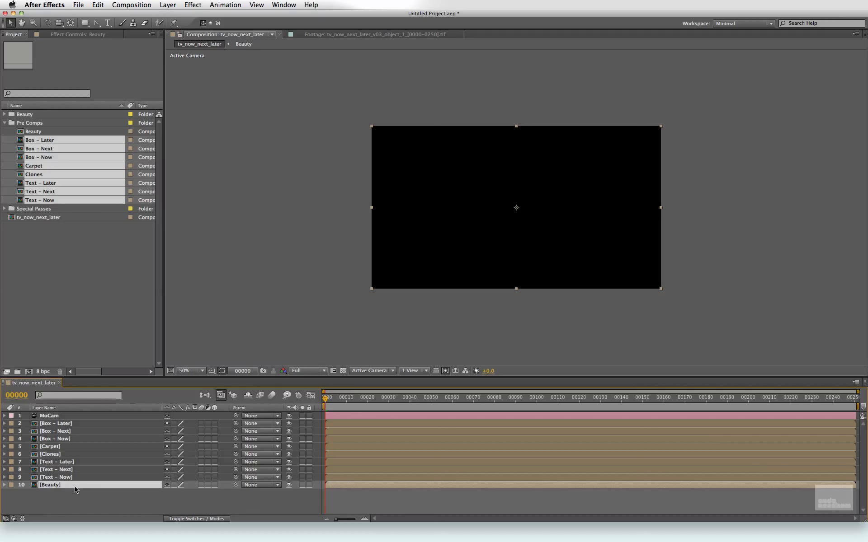
{"action": "key", "text": "super+d"}
{"action": "left_click", "coordinate": [196, 519]}
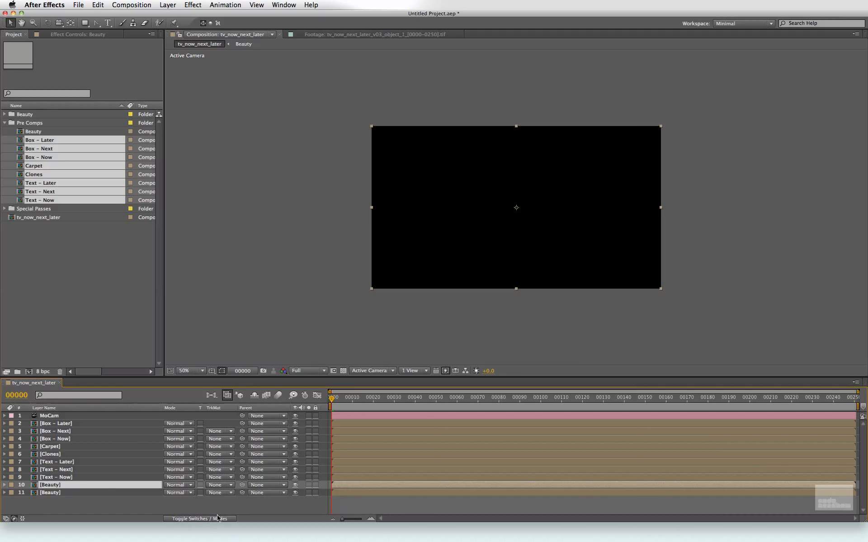
{"action": "left_click", "coordinate": [222, 485]}
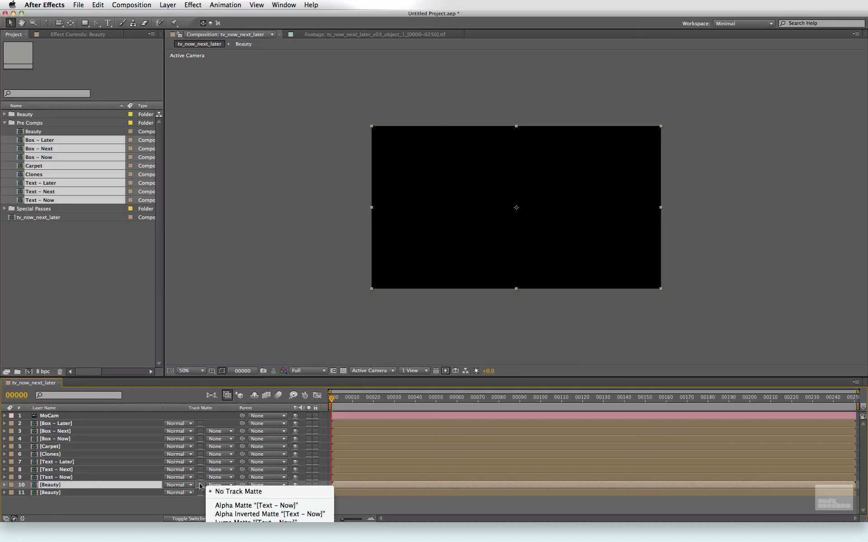
{"action": "left_click", "coordinate": [222, 485]}
{"action": "left_click", "coordinate": [222, 486]}
{"action": "left_click", "coordinate": [294, 522]}
{"action": "left_click", "coordinate": [308, 485]}
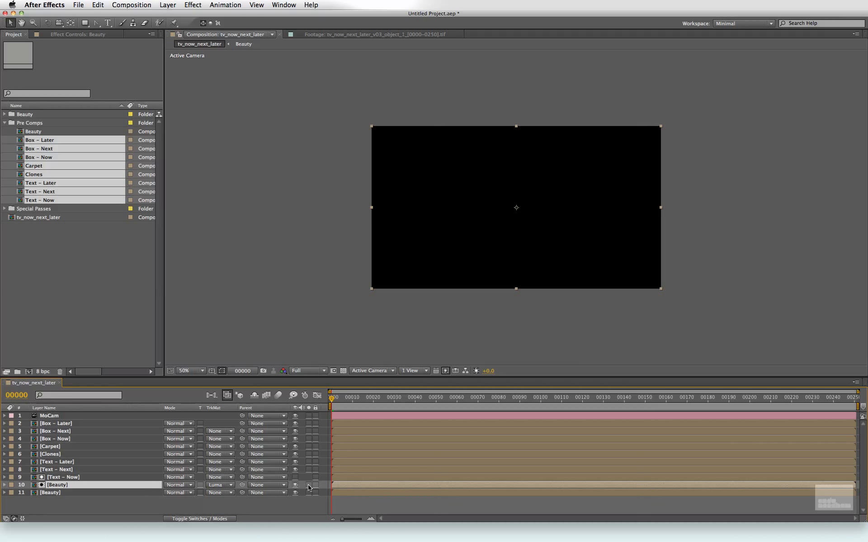
{"action": "left_click_drag", "start_coordinate": [357, 402], "coordinate": [374, 415]}
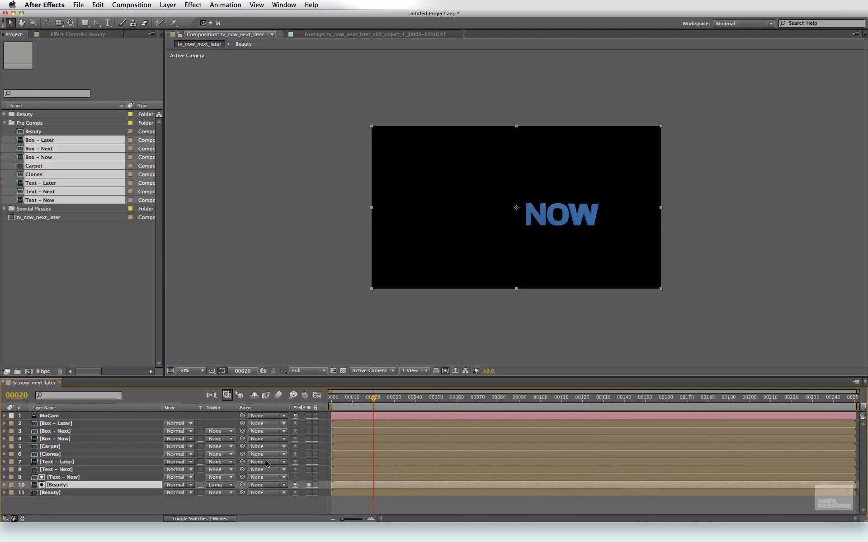
Duplicate the unmatted Beauty layer, place the copy beneath Text - Next, and use Text - Next as its luma matte
{"action": "left_click", "coordinate": [77, 492]}
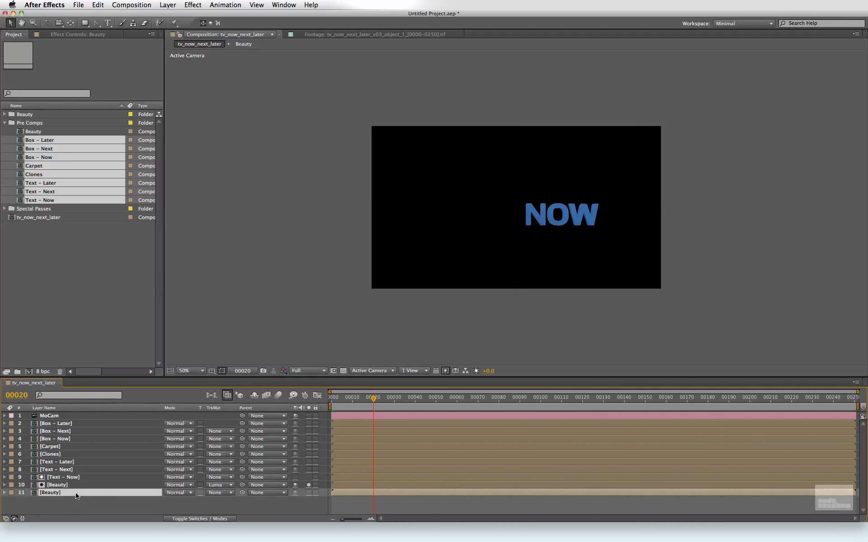
{"action": "key", "text": "super+d"}
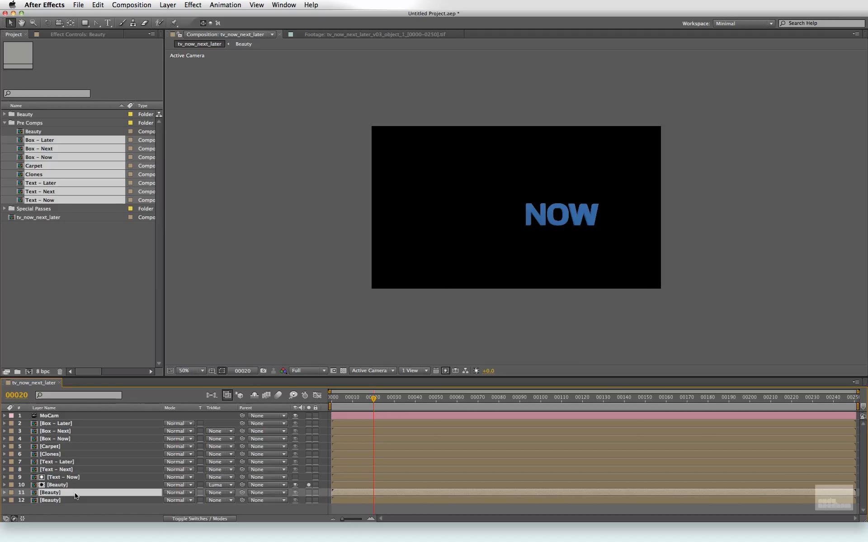
{"action": "left_click_drag", "start_coordinate": [72, 493], "coordinate": [77, 474]}
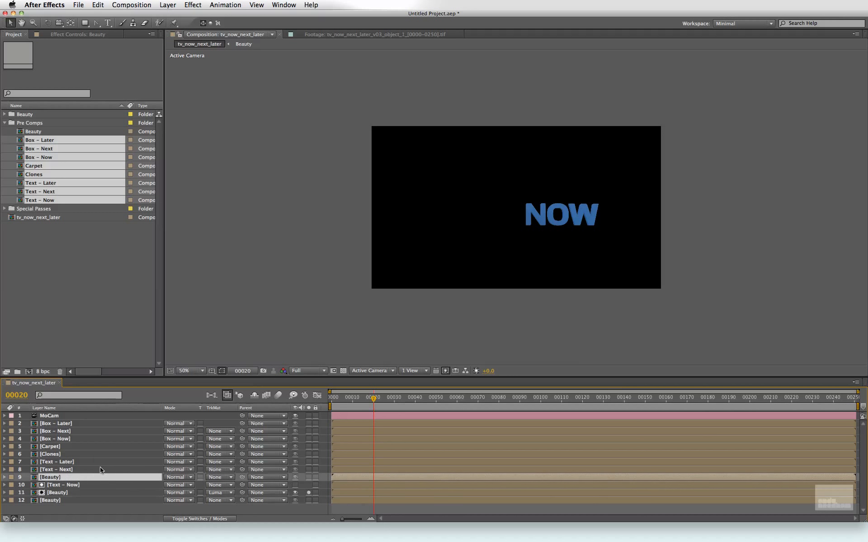
{"action": "left_click", "coordinate": [217, 481]}
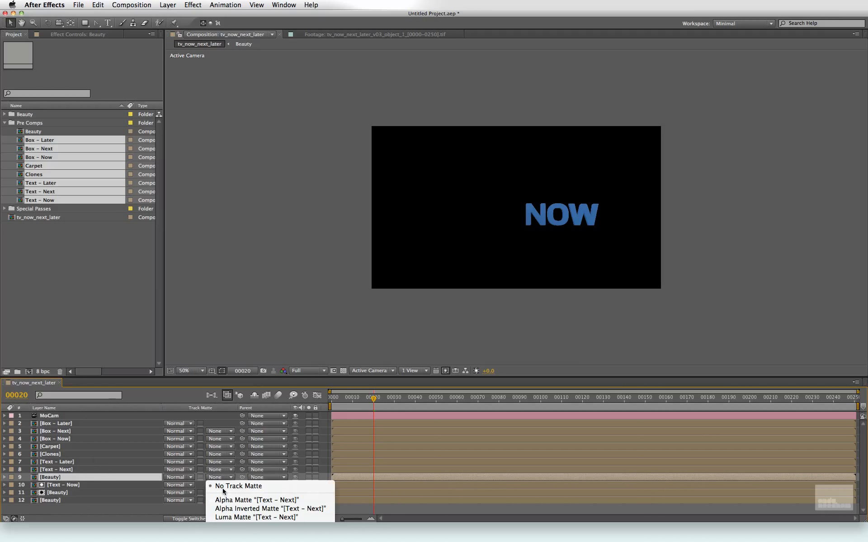
{"action": "left_click", "coordinate": [235, 518]}
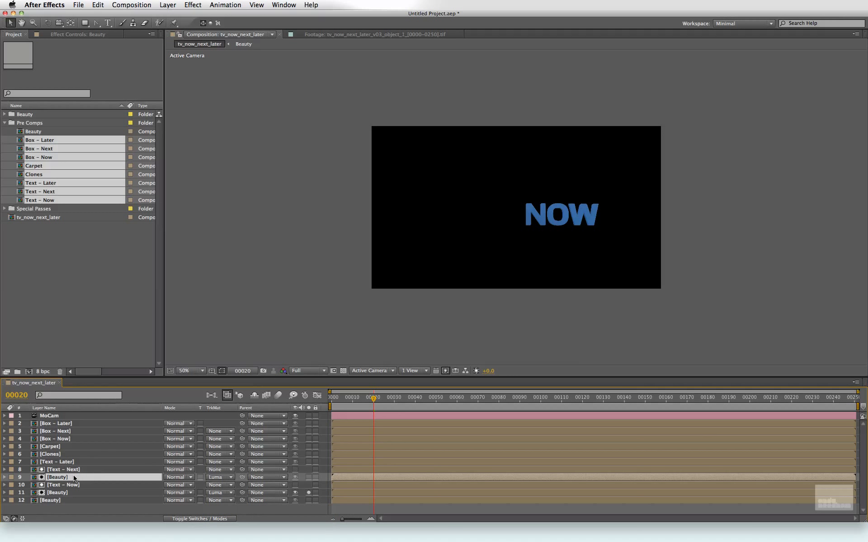
Place a Beauty duplicate with a luma matte under each of Text - Later, Clones, Carpet, Box - Now, Box - Next and Box - Later, with soloing off
{"action": "left_click", "coordinate": [72, 501]}
{"action": "key", "text": "super+d"}
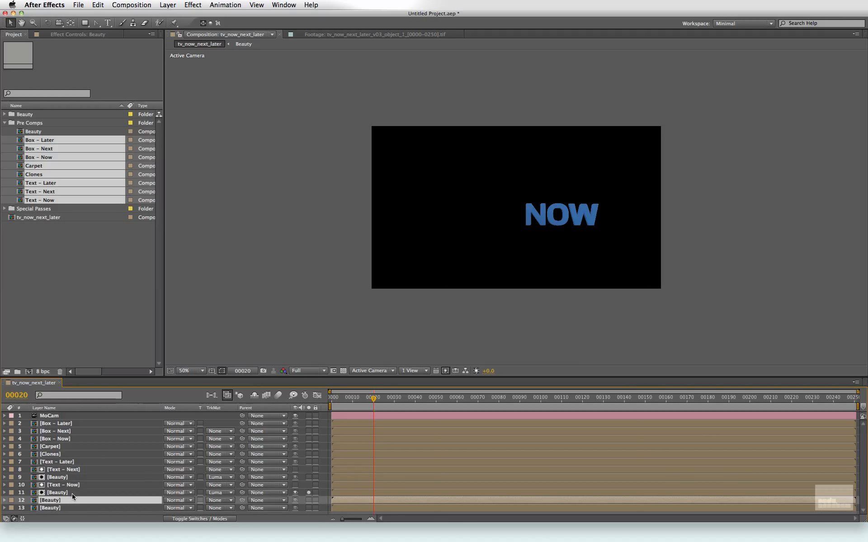
{"action": "left_click_drag", "start_coordinate": [72, 494], "coordinate": [80, 436]}
{"action": "left_click", "coordinate": [295, 462]}
{"action": "key", "text": "super+d"}
{"action": "left_click", "coordinate": [295, 454]}
{"action": "key", "text": "super+d"}
{"action": "left_click", "coordinate": [296, 447]}
{"action": "key", "text": "super+d"}
{"action": "left_click", "coordinate": [295, 440]}
{"action": "key", "text": "super+d"}
{"action": "left_click", "coordinate": [295, 431]}
{"action": "key", "text": "super+d"}
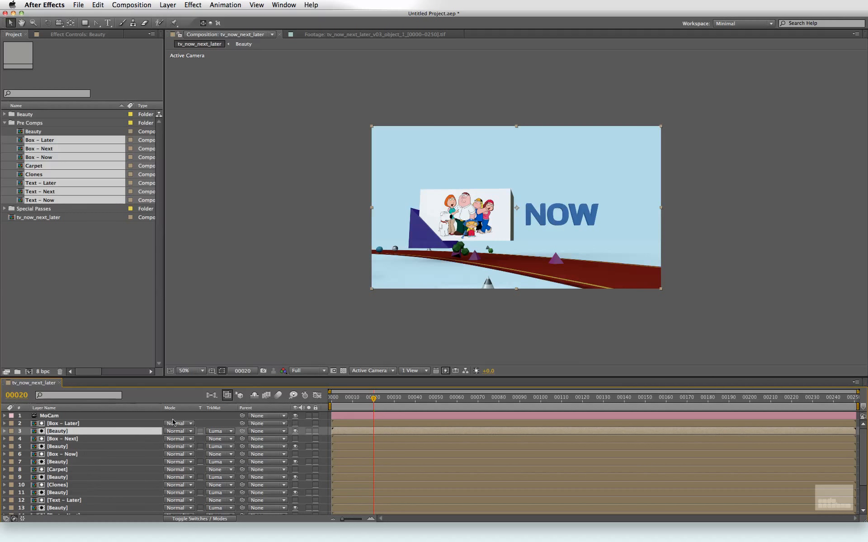
Return to the first frame and create a white, composition-sized solid layer
{"action": "key", "text": "Home"}
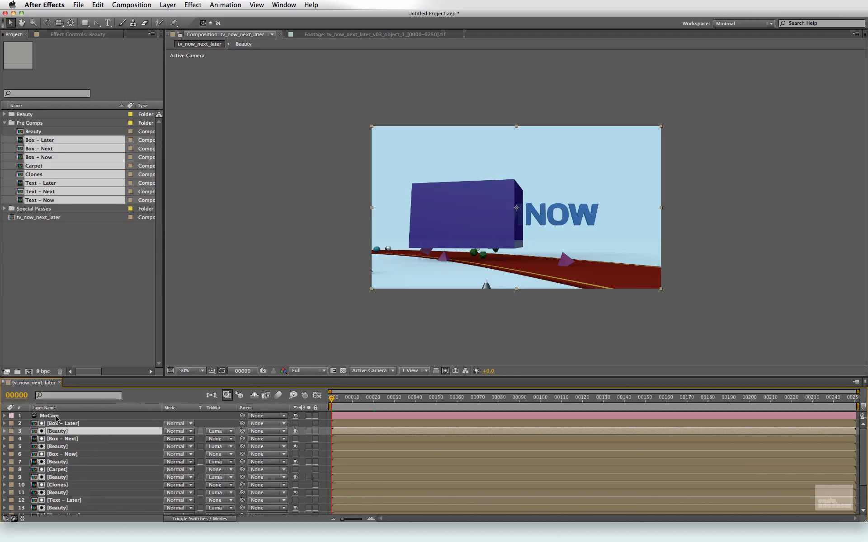
{"action": "left_click", "coordinate": [86, 424]}
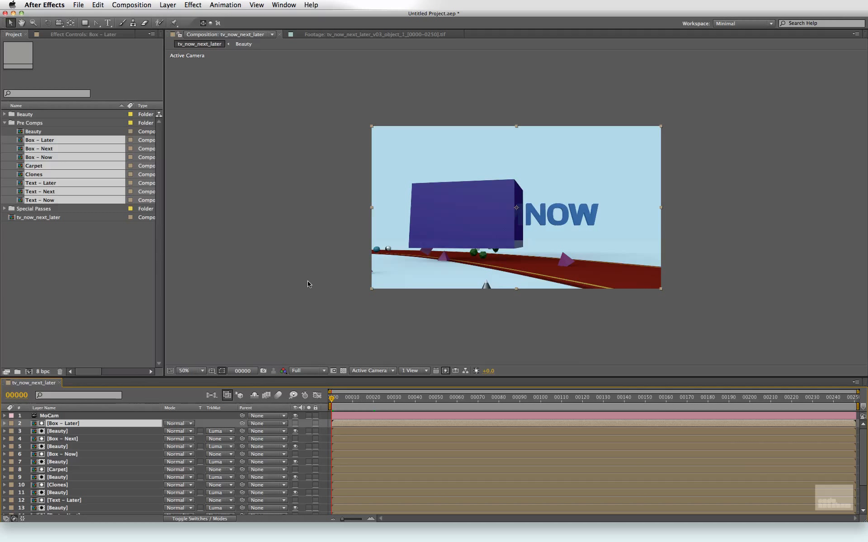
{"action": "left_click", "coordinate": [168, 5]}
{"action": "mouse_move", "coordinate": [181, 16]}
{"action": "left_click", "coordinate": [316, 27]}
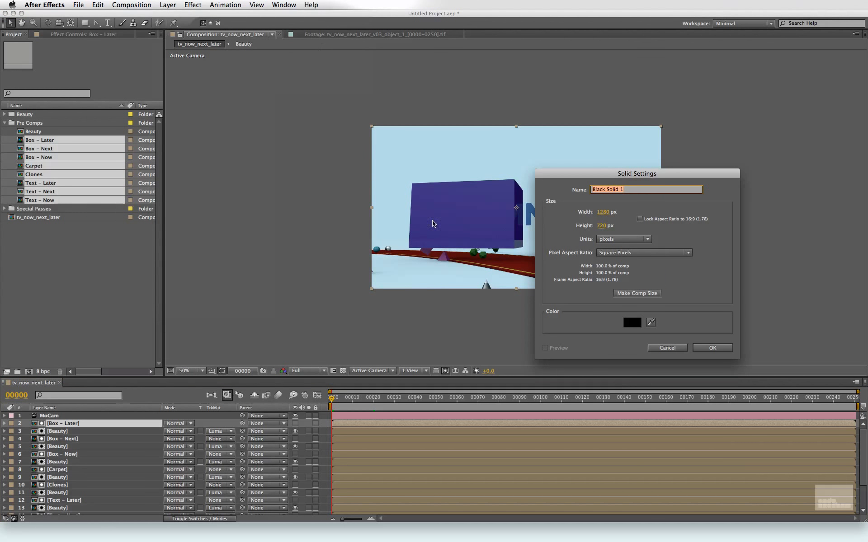
{"action": "left_click", "coordinate": [632, 323]}
{"action": "left_click", "coordinate": [751, 306]}
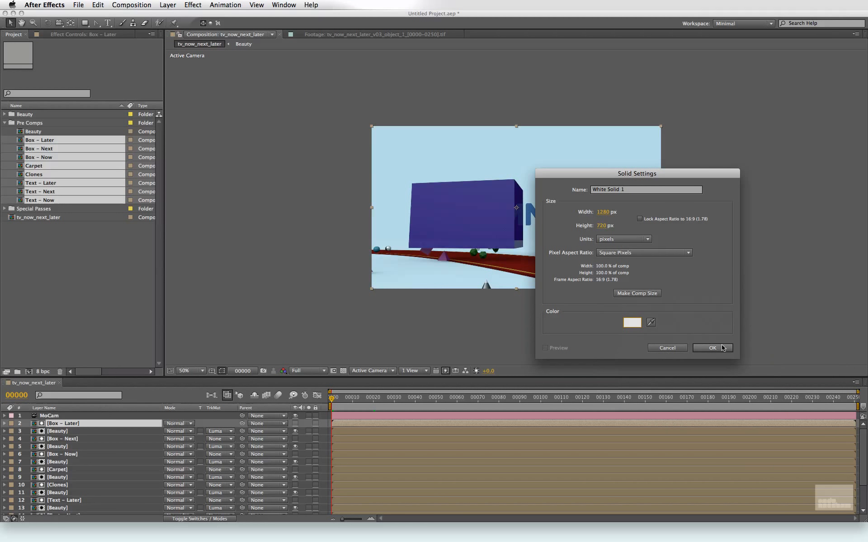
{"action": "left_click", "coordinate": [712, 348]}
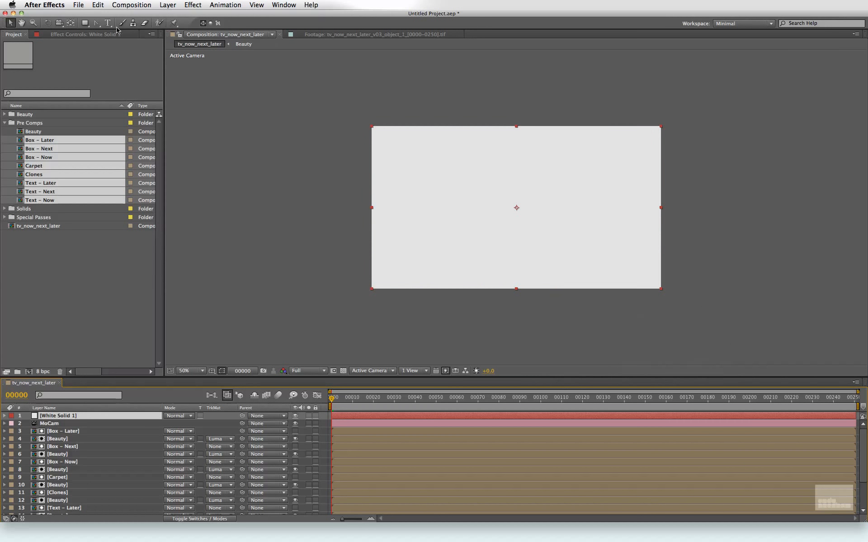
Add a full-frame rectangular mask to the white solid, reveal its mask path, and show the title/action safe guides
{"action": "double_click", "coordinate": [85, 23]}
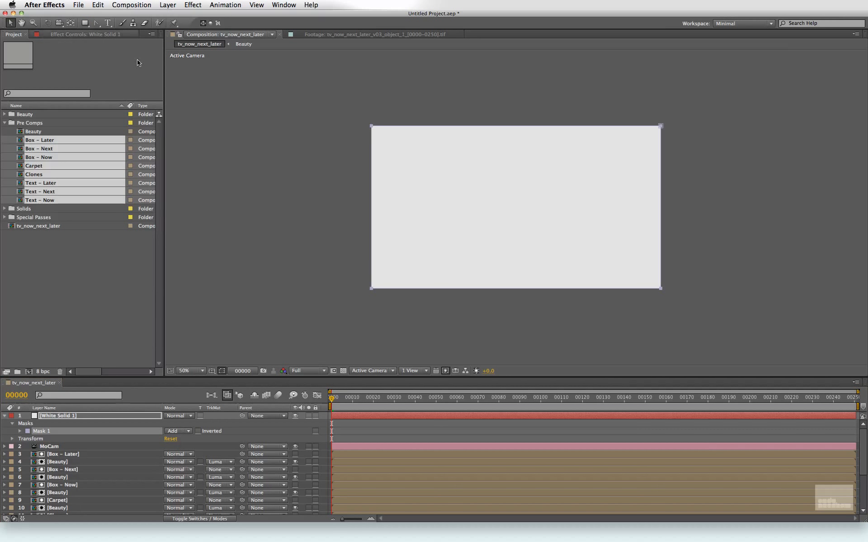
{"action": "key", "text": "m"}
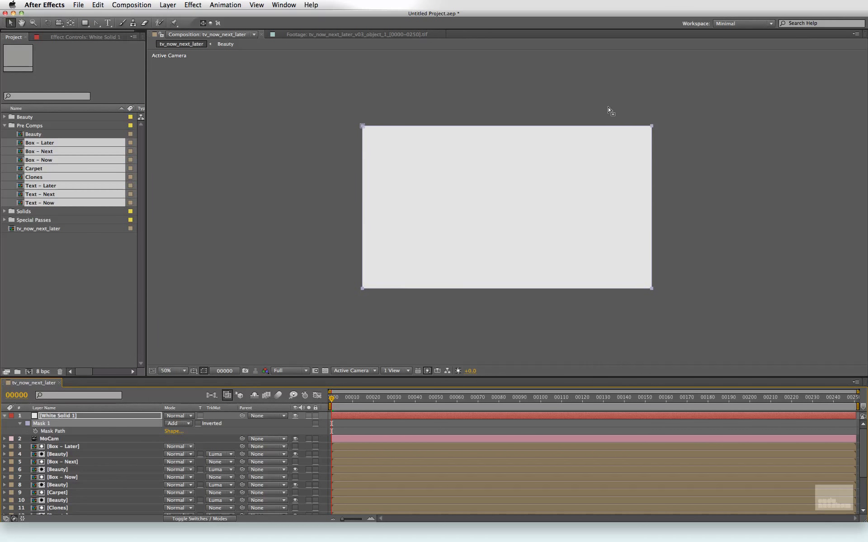
{"action": "left_click", "coordinate": [194, 371]}
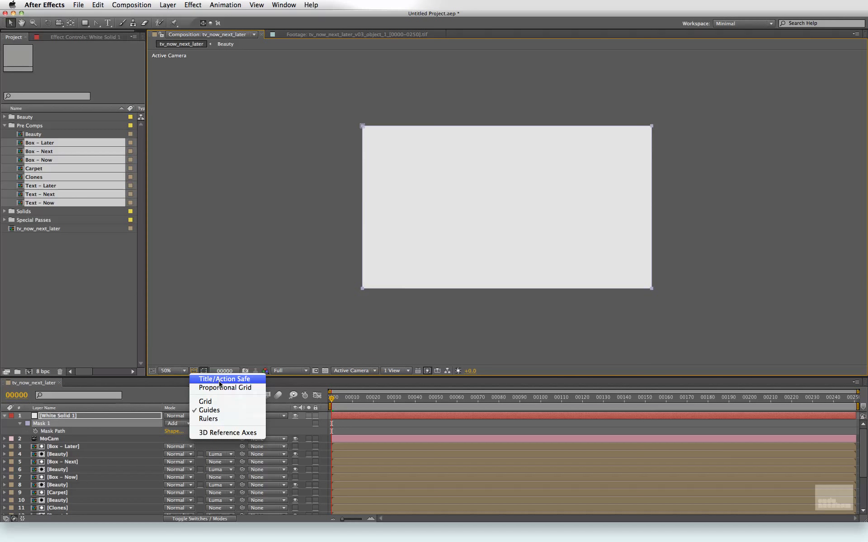
{"action": "left_click", "coordinate": [243, 382]}
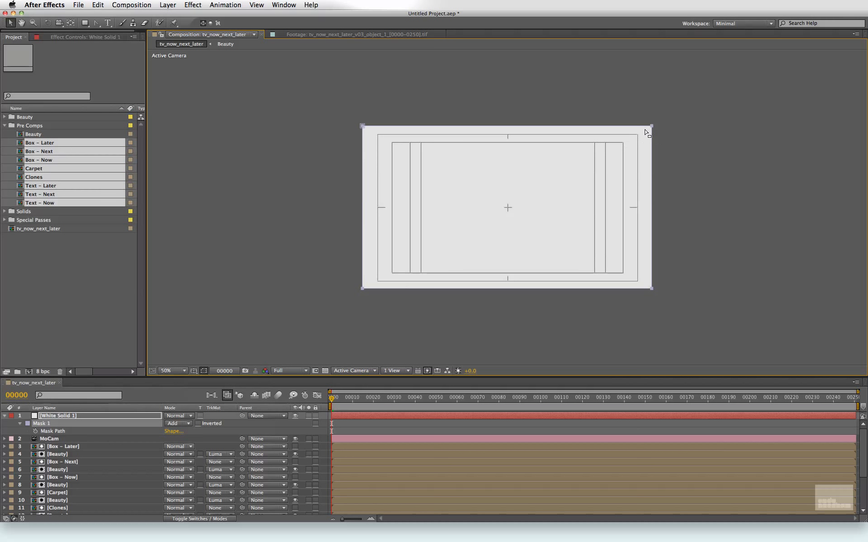
{"action": "left_click", "coordinate": [40, 287]}
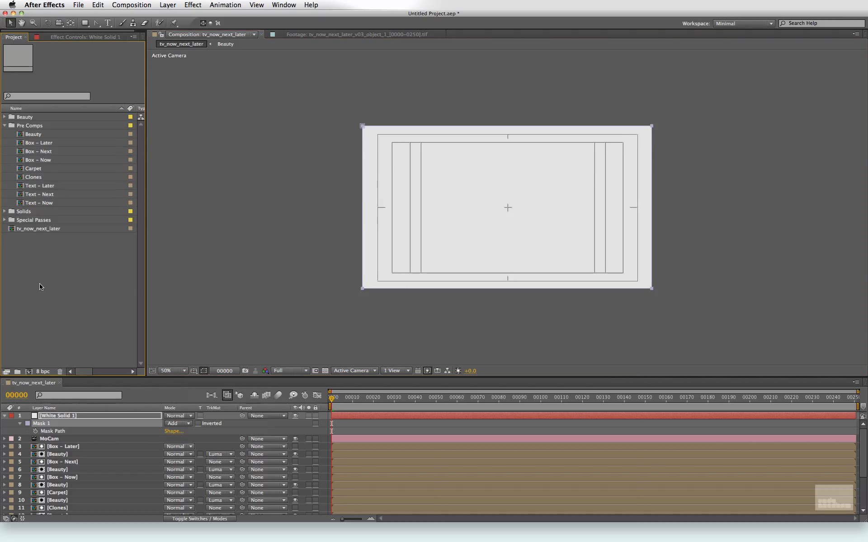
Resize the solid's mask to a thin strip across the lower frame, spanning the action-safe width with its lower edge on the action-safe line
{"action": "left_click", "coordinate": [651, 125]}
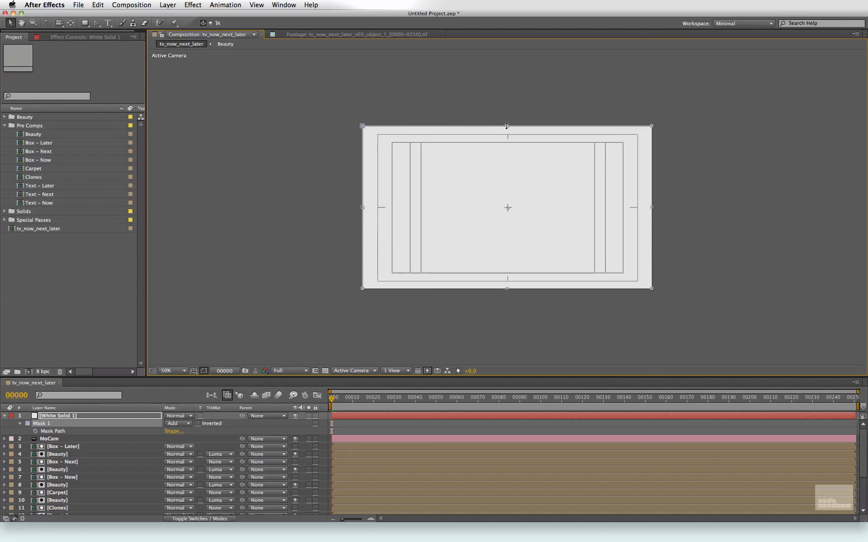
{"action": "left_click_drag", "start_coordinate": [507, 126], "coordinate": [517, 254]}
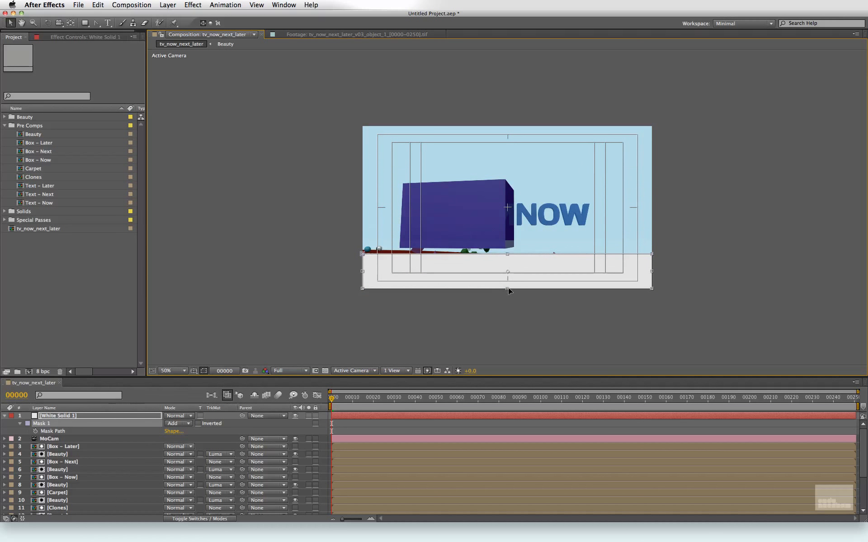
{"action": "left_click_drag", "start_coordinate": [506, 287], "coordinate": [506, 281]}
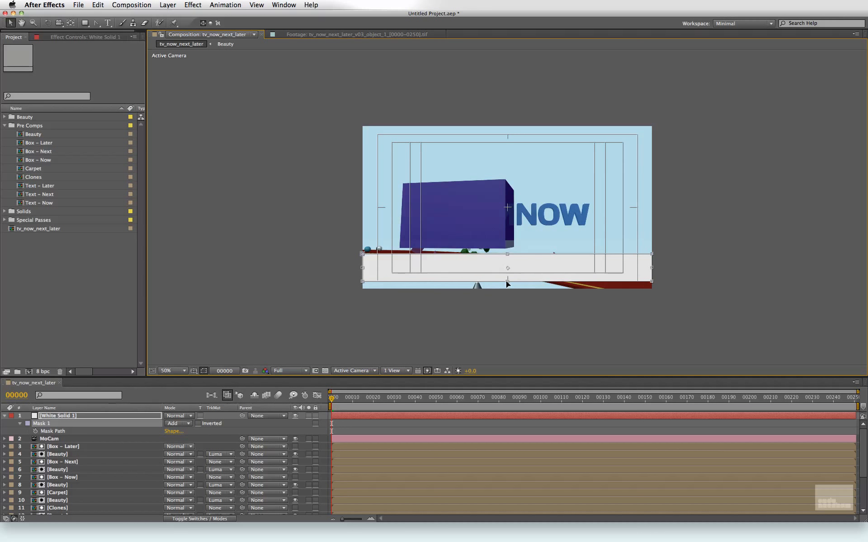
{"action": "left_click_drag", "start_coordinate": [651, 268], "coordinate": [637, 273]}
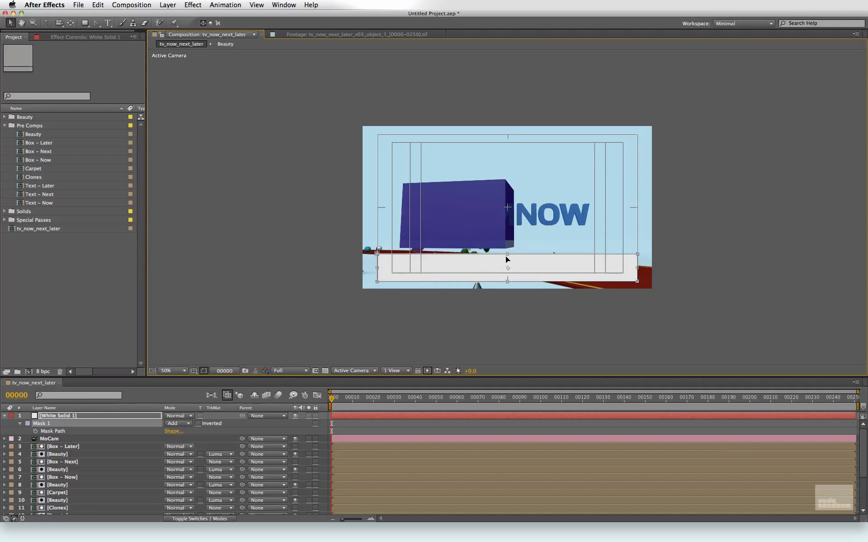
{"action": "left_click_drag", "start_coordinate": [507, 254], "coordinate": [508, 258]}
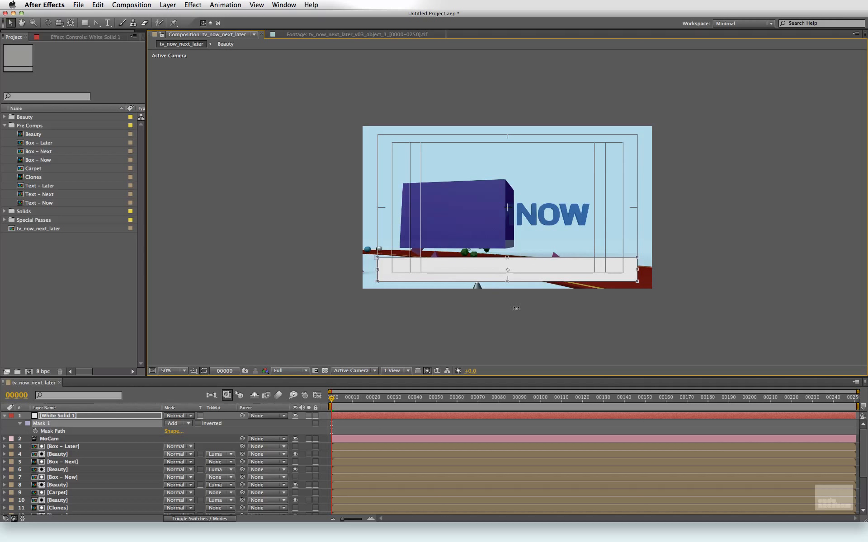
{"action": "double_click", "coordinate": [548, 187]}
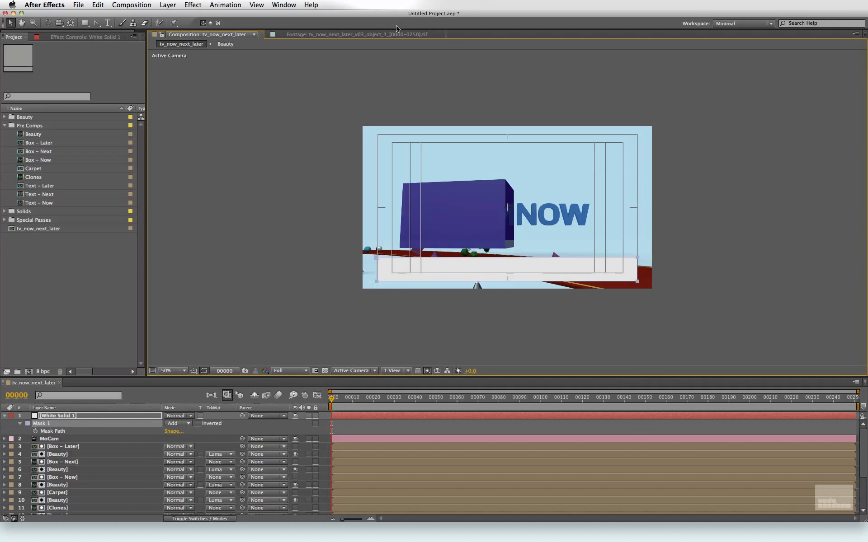
Create a paragraph text layer reading "Family Guy" in a text box spanning the white lower strip
{"action": "left_click", "coordinate": [108, 23]}
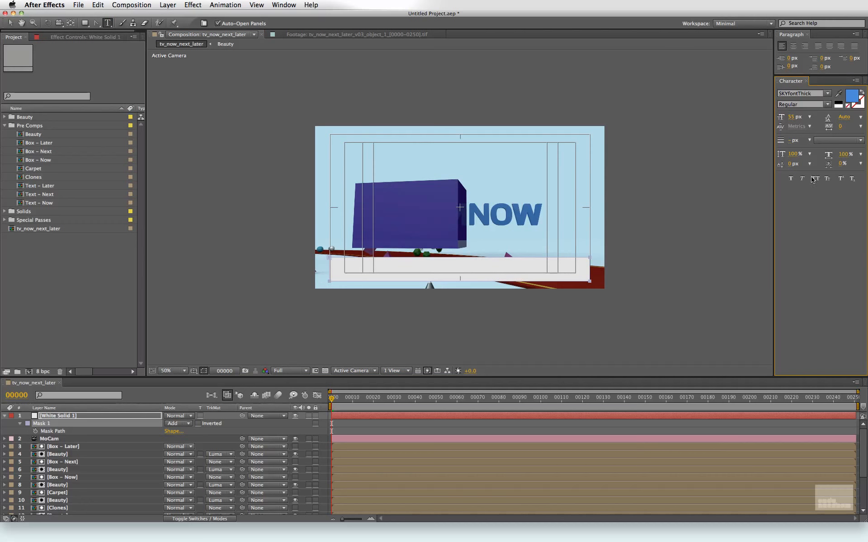
{"action": "left_click", "coordinate": [340, 266]}
{"action": "left_click_drag", "start_coordinate": [340, 267], "coordinate": [582, 278]}
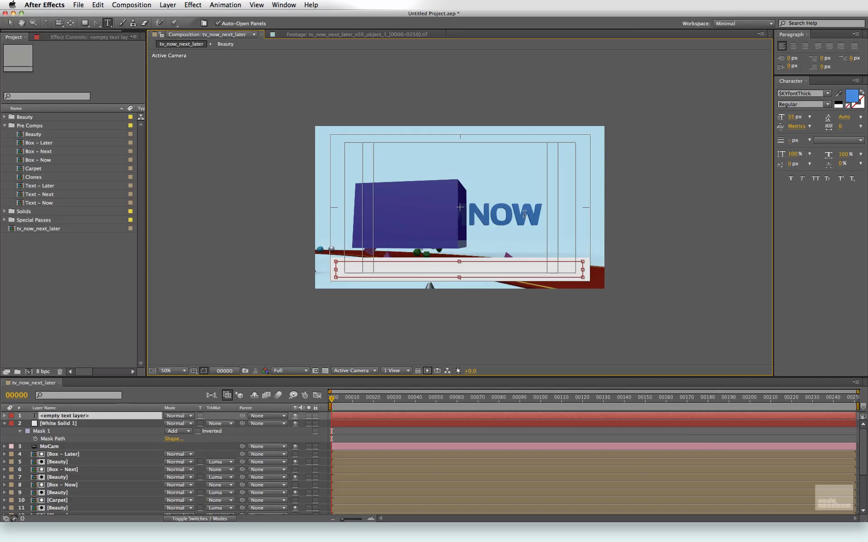
{"action": "type", "text": "Family "}
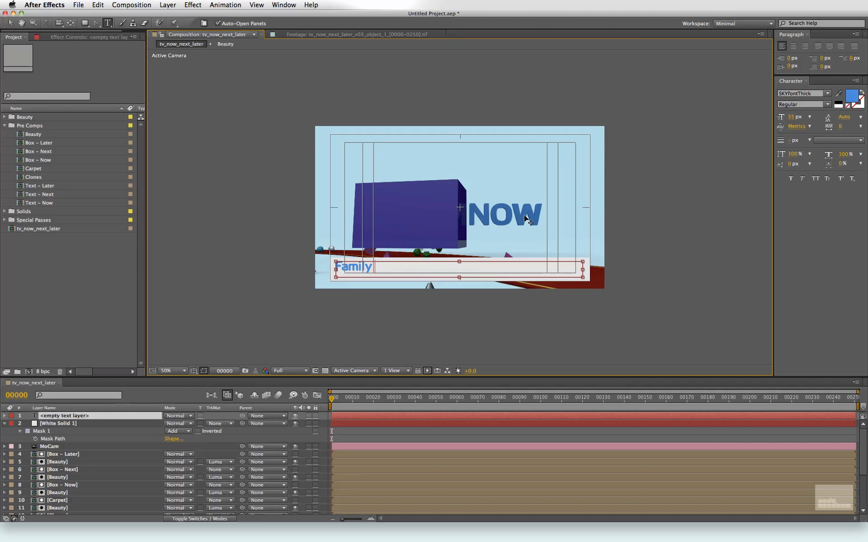
{"action": "type", "text": "Guy"}
{"action": "key", "text": "KP_Enter"}
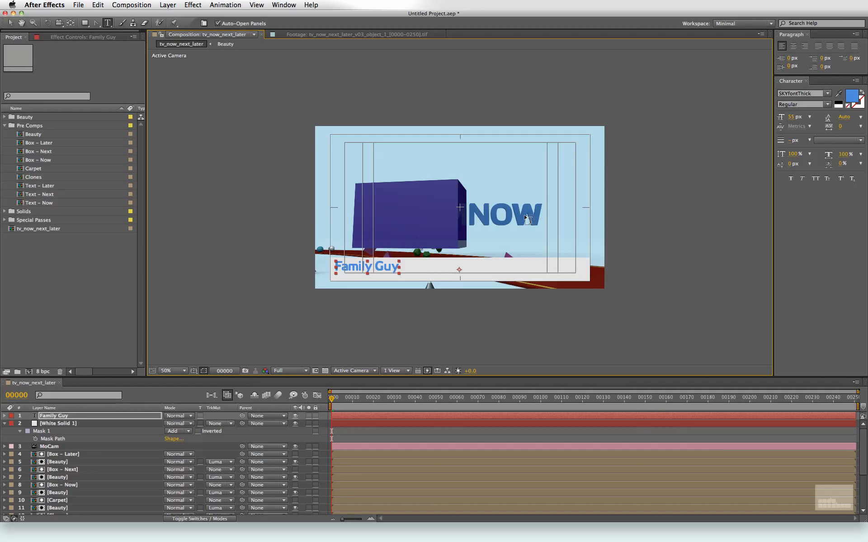
{"action": "left_click", "coordinate": [373, 429]}
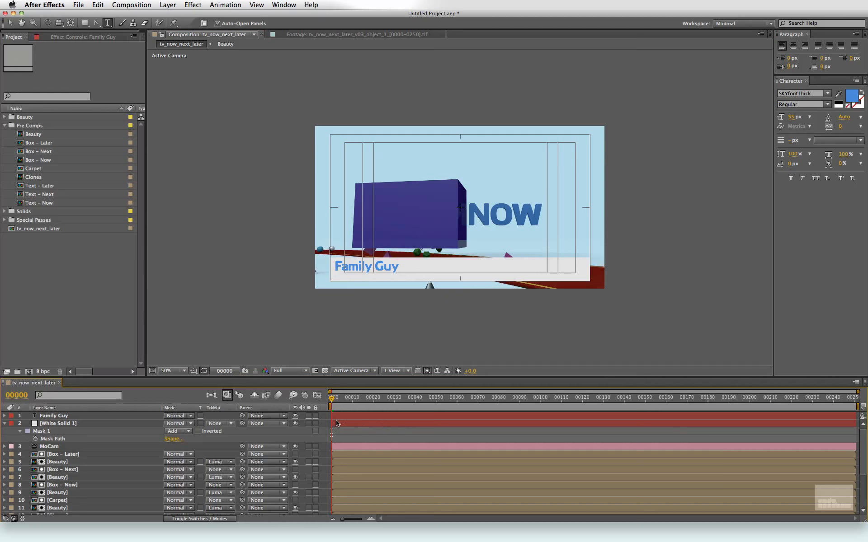
{"action": "left_click_drag", "start_coordinate": [333, 399], "coordinate": [305, 403]}
Nudge the Family Guy text so it starts on the title-safe line and sits vertically centred in the white strip
{"action": "left_click", "coordinate": [367, 415]}
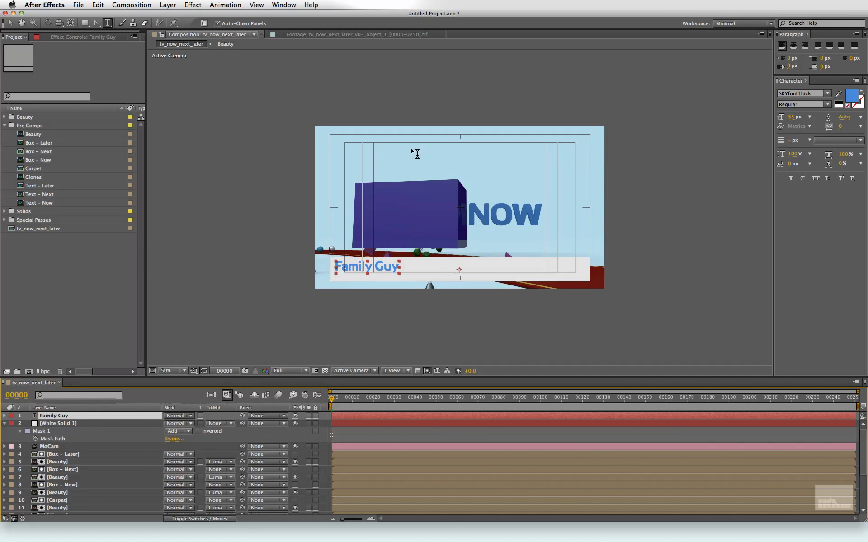
{"action": "key", "text": "v"}
{"action": "key", "text": "Tab"}
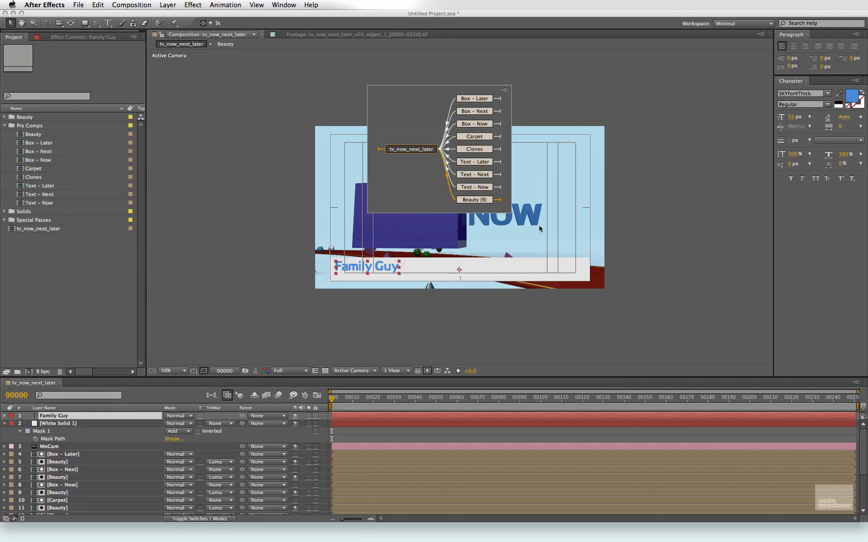
{"action": "left_click", "coordinate": [403, 313]}
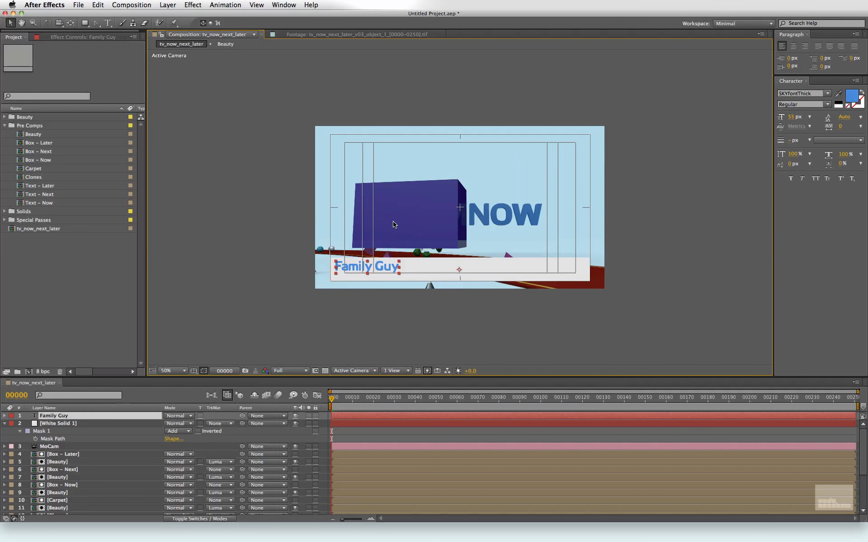
{"action": "key", "text": "Return"}
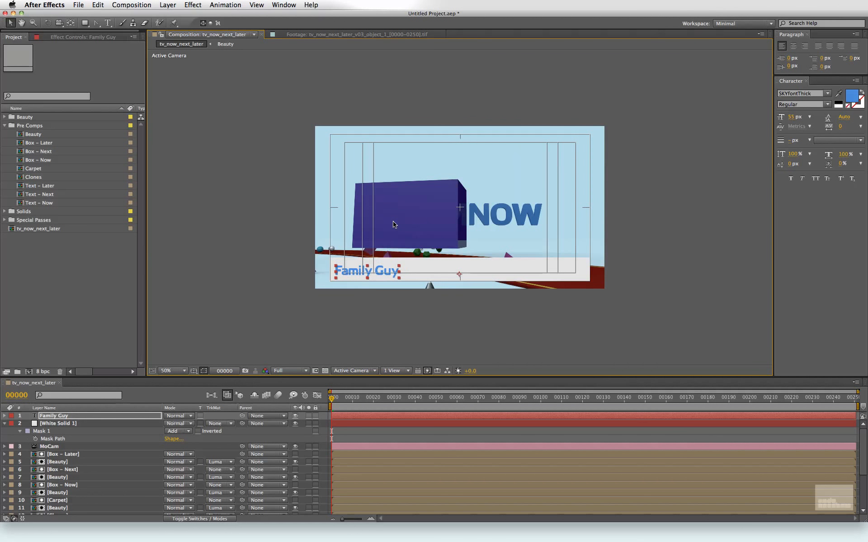
{"action": "key", "text": "Down"}
{"action": "key", "text": "Right"}
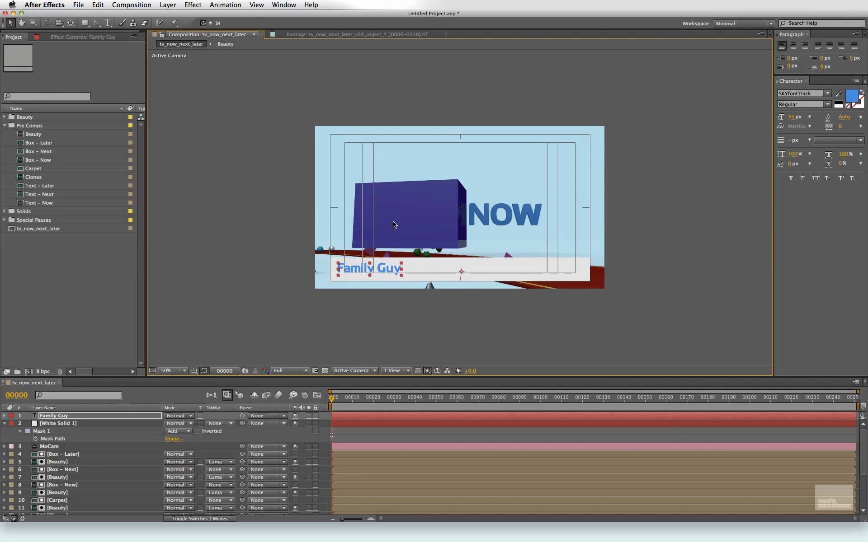
{"action": "key", "text": "shift+Right"}
{"action": "key", "text": "shift+Right"}
{"action": "key", "text": "shift+Right"}
{"action": "key", "text": "shift+Right"}
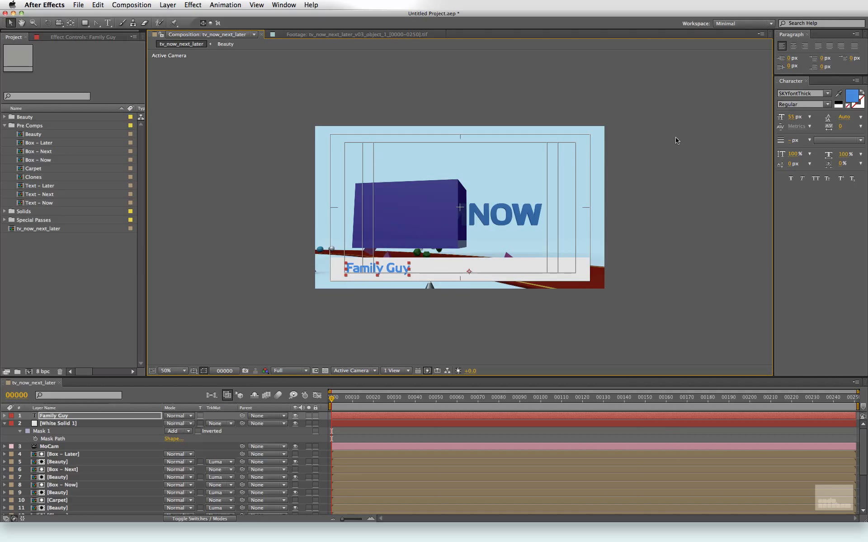
{"action": "key", "text": "Left"}
{"action": "key", "text": "shift+Up"}
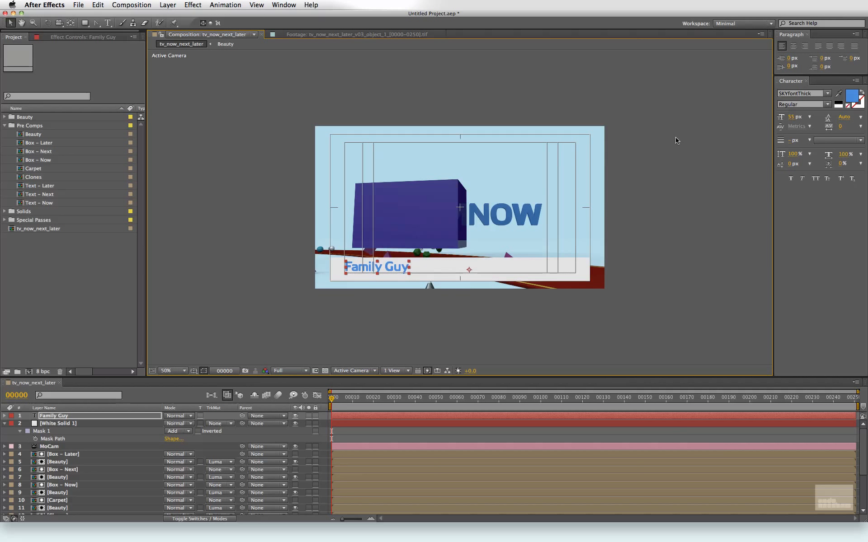
{"action": "key", "text": "Up"}
{"action": "key", "text": "Up"}
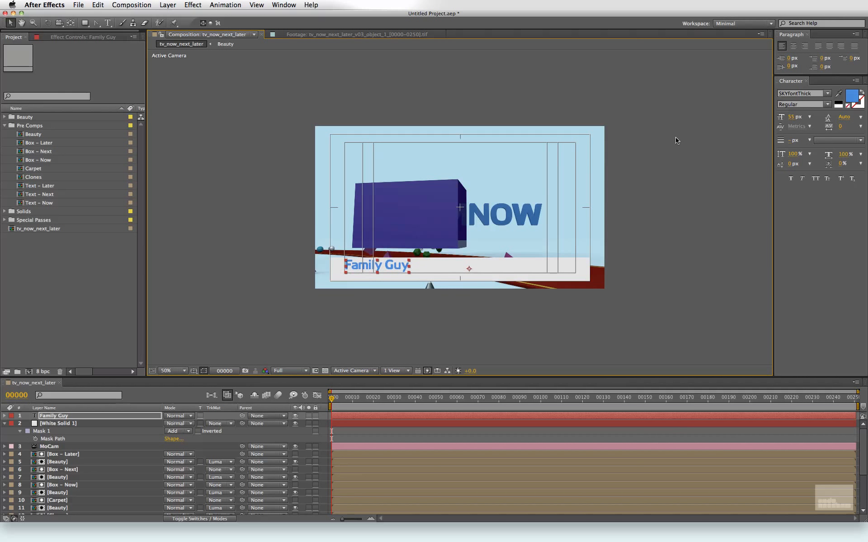
{"action": "key", "text": "shift+Down"}
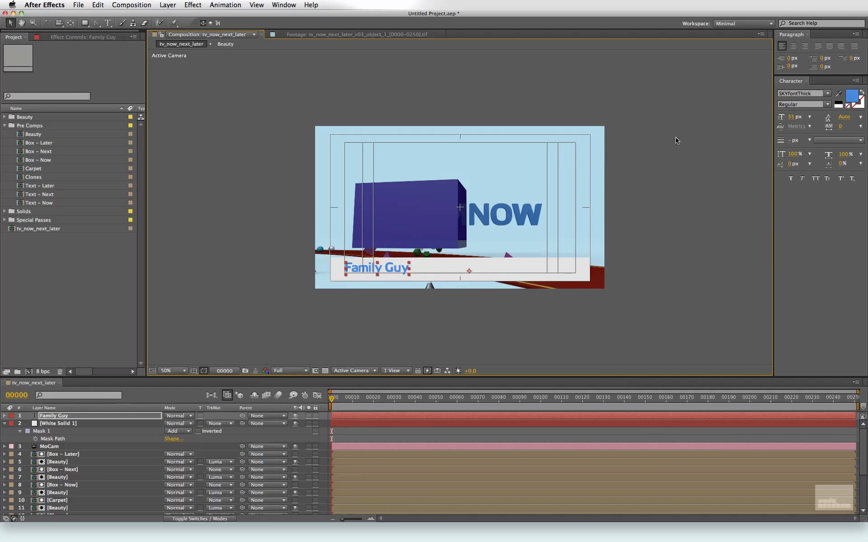
{"action": "key", "text": "Down"}
Turn off the title/action safe guides and deselect the text layer
{"action": "left_click", "coordinate": [193, 370]}
{"action": "left_click", "coordinate": [208, 382]}
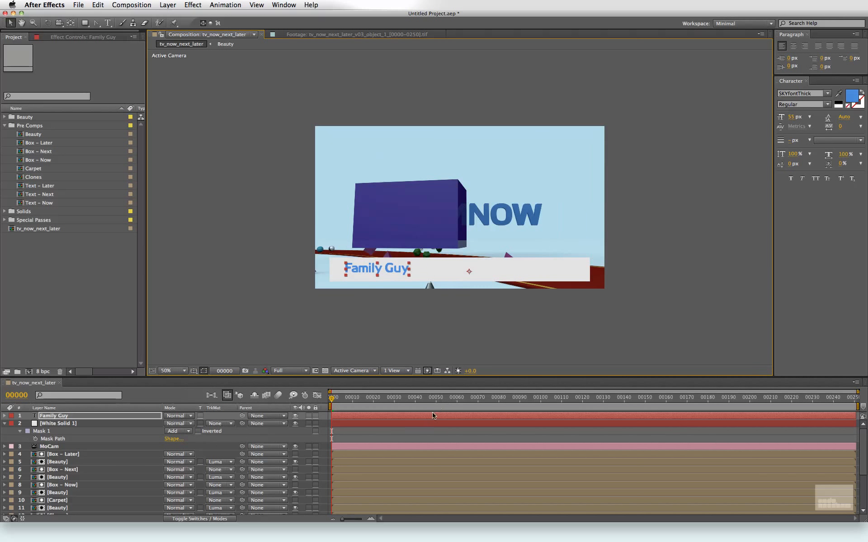
{"action": "left_click", "coordinate": [402, 431]}
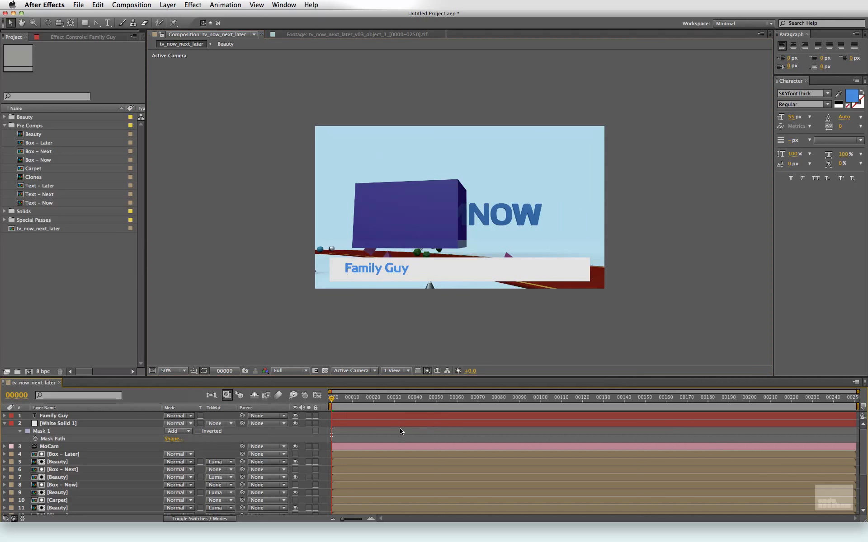
Set a mask path keyframe for the white solid's full-width strip at frame 10
{"action": "left_click", "coordinate": [346, 425]}
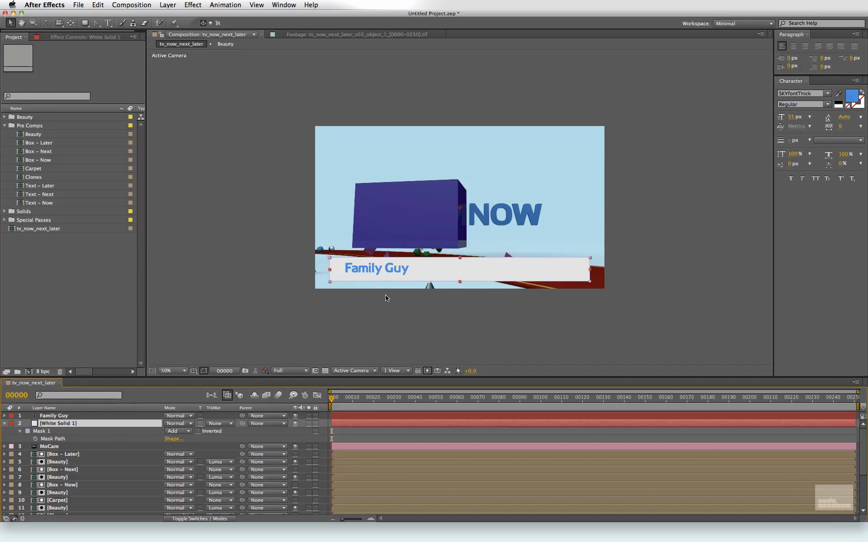
{"action": "key", "text": "shift+Page_Down"}
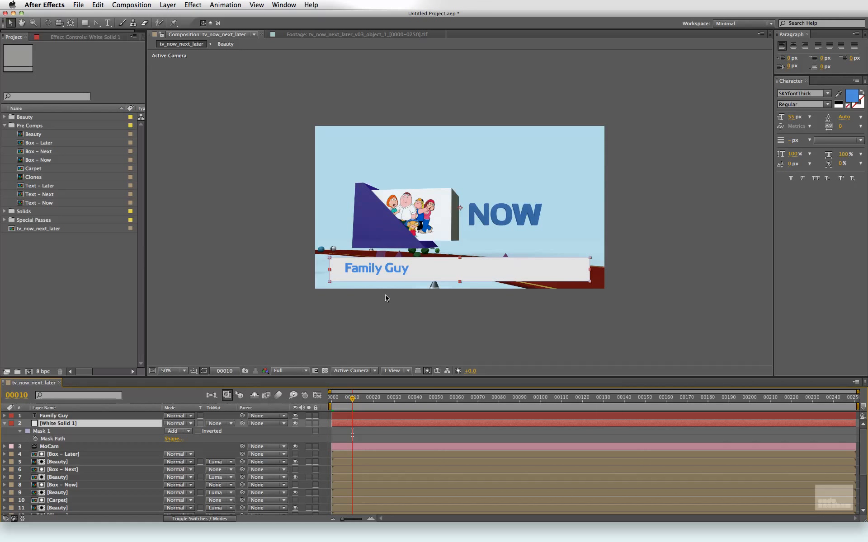
{"action": "left_click", "coordinate": [35, 440]}
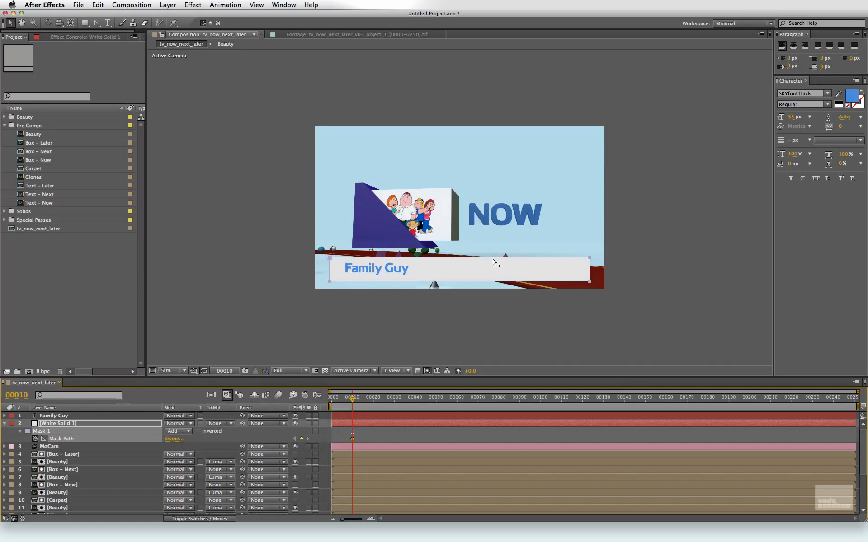
At the first frame, collapse the white solid's mask horizontally onto its left edge to keyframe a wipe-on
{"action": "key", "text": "Page_Up"}
{"action": "key", "text": "Home"}
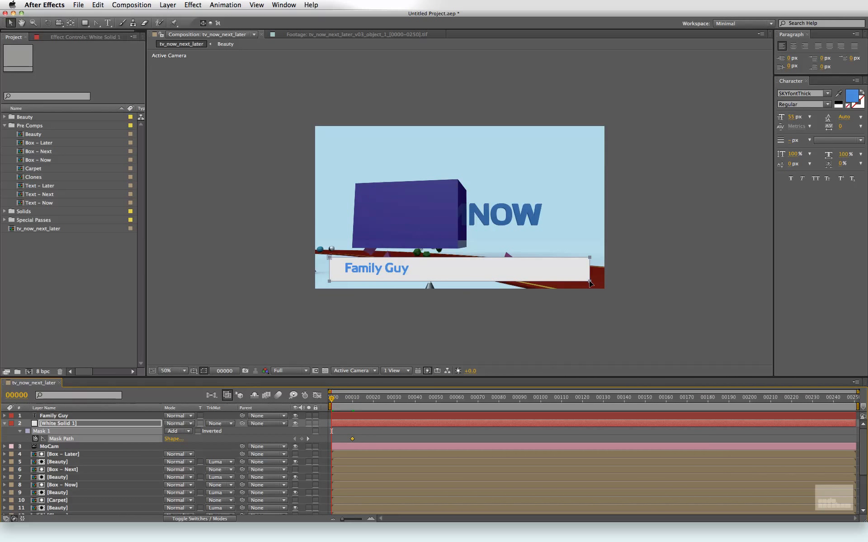
{"action": "left_click", "coordinate": [589, 282]}
{"action": "double_click", "coordinate": [590, 283]}
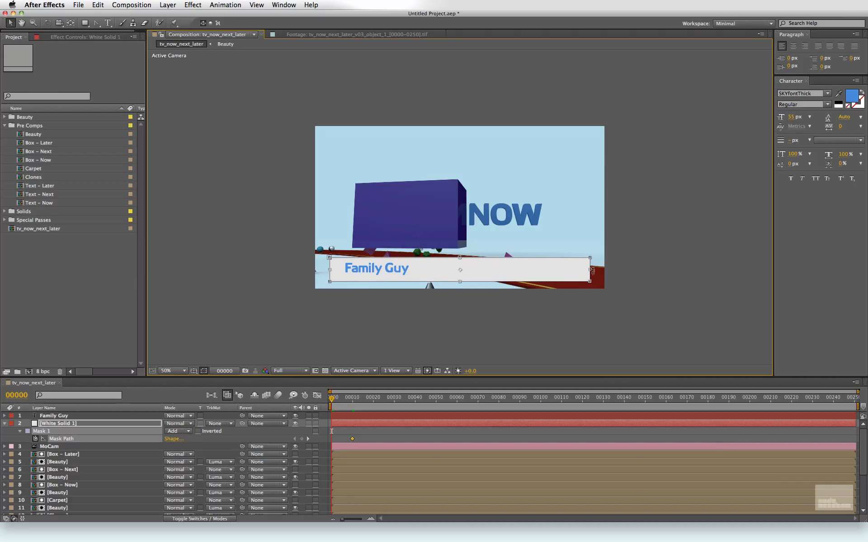
{"action": "left_click_drag", "start_coordinate": [587, 269], "coordinate": [331, 271]}
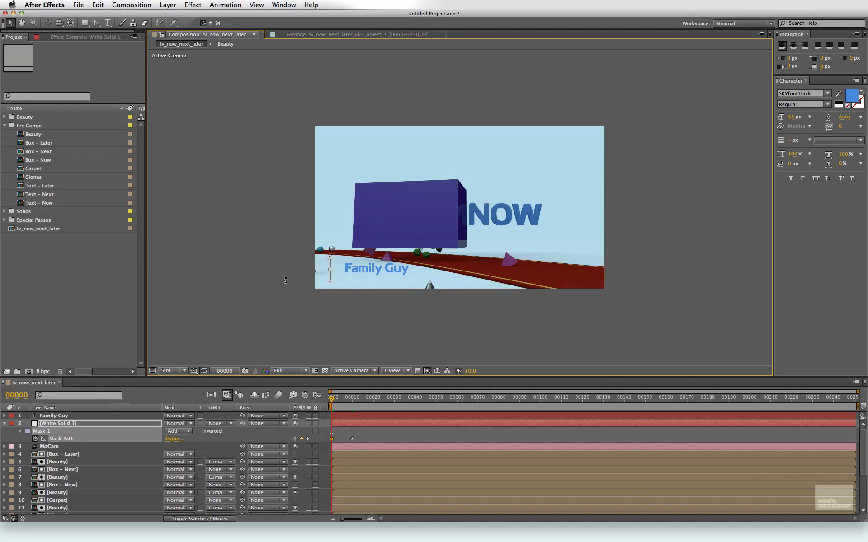
Trim the white solid's start to frame 1 to hide the mask sliver at frame 0, and scrub through the wipe
{"action": "left_click", "coordinate": [377, 435]}
{"action": "left_click_drag", "start_coordinate": [334, 403], "coordinate": [317, 413]}
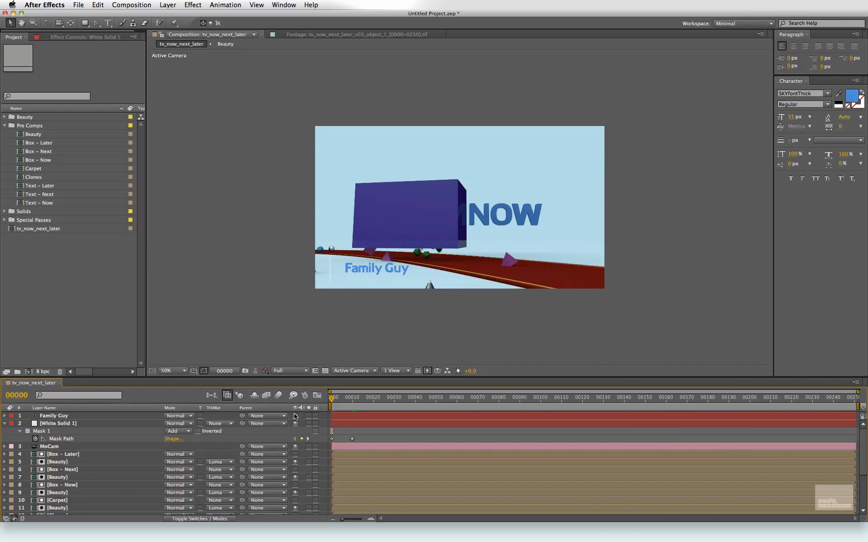
{"action": "left_click", "coordinate": [331, 424]}
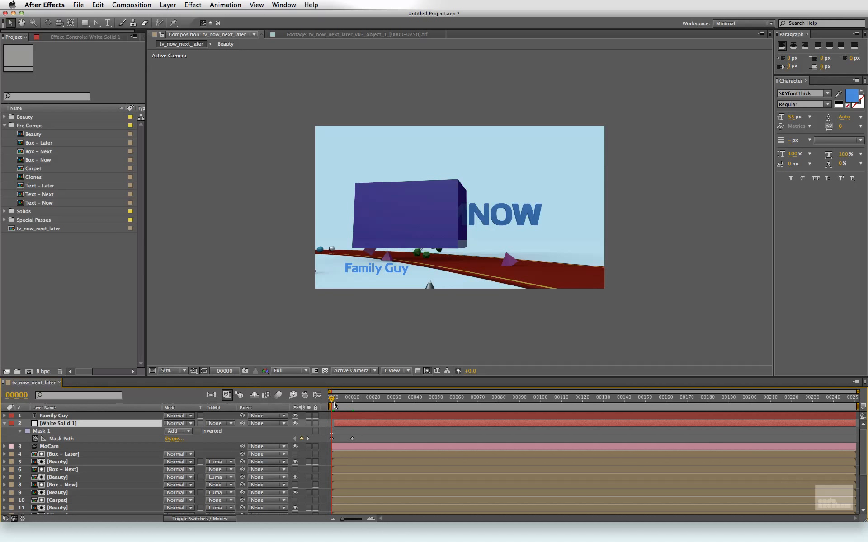
{"action": "left_click_drag", "start_coordinate": [334, 404], "coordinate": [389, 407]}
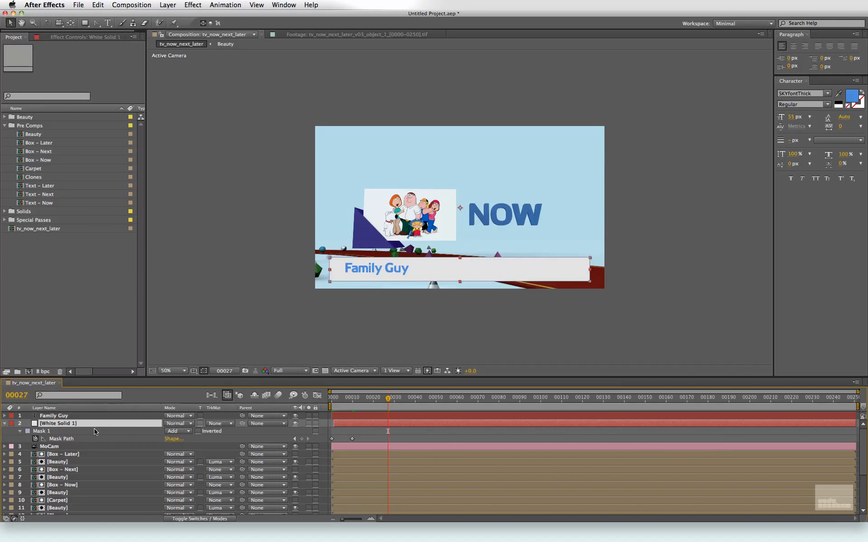
Set the white solid's opacity to 70%
{"action": "key", "text": "t"}
{"action": "left_click", "coordinate": [170, 432]}
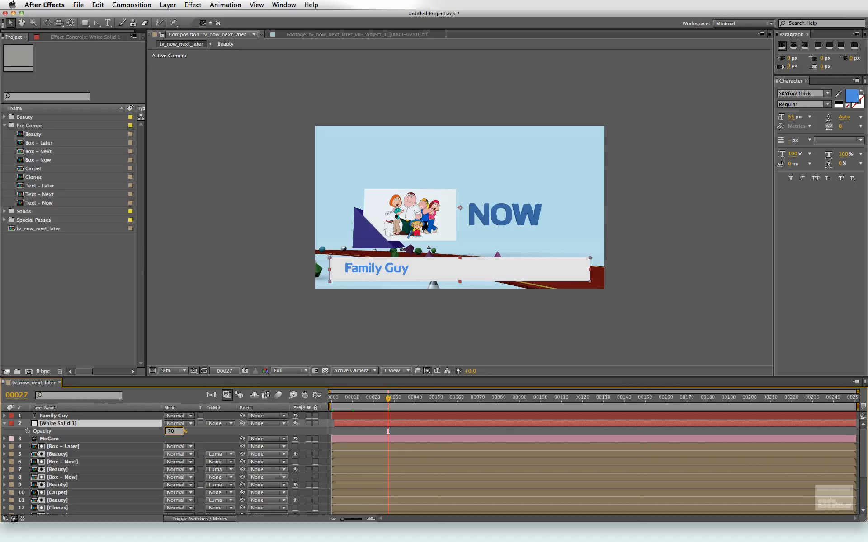
{"action": "type", "text": "70"}
{"action": "key", "text": "Return"}
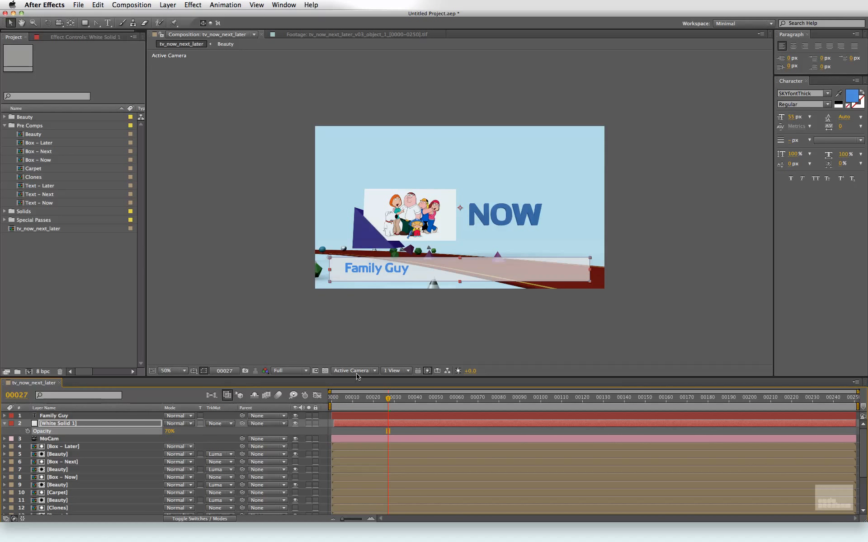
At frame 4, set the Family Guy text's opacity to 0% and enable opacity keyframing
{"action": "left_click", "coordinate": [335, 401]}
{"action": "left_click_drag", "start_coordinate": [334, 403], "coordinate": [340, 406]}
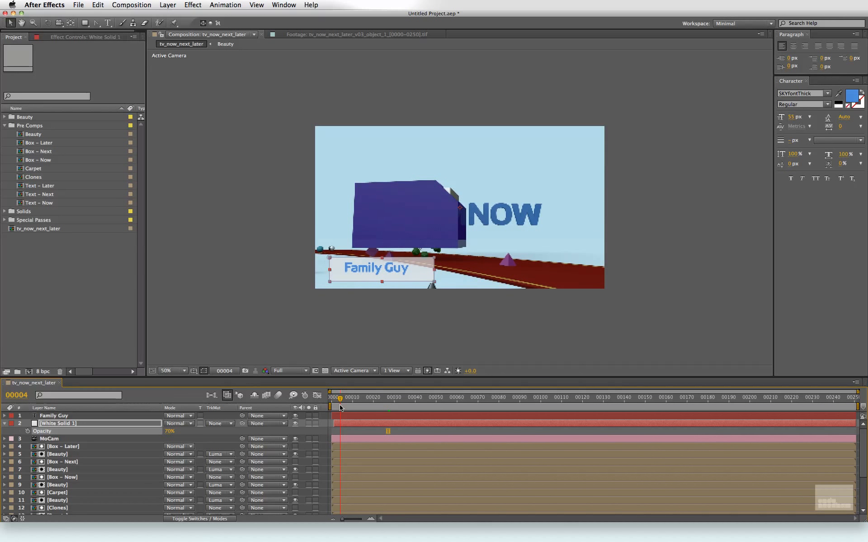
{"action": "left_click", "coordinate": [351, 418]}
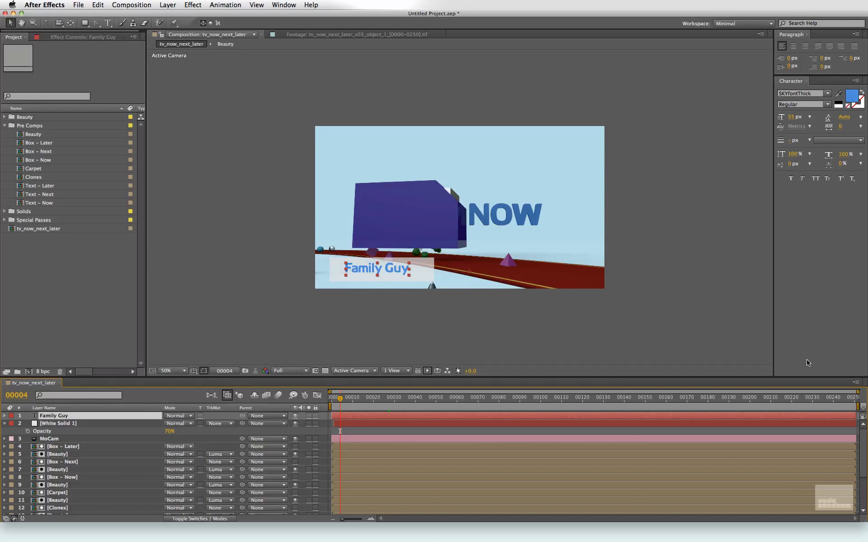
{"action": "key", "text": "t"}
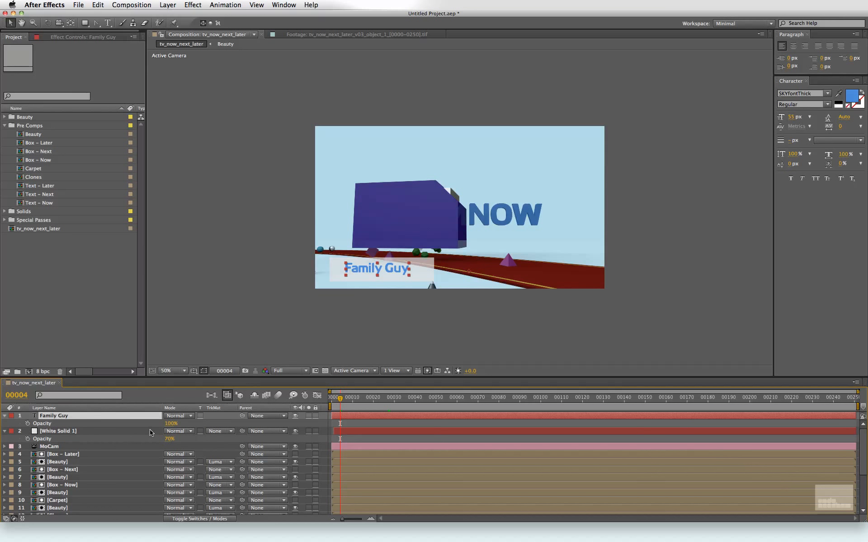
{"action": "left_click", "coordinate": [168, 424]}
{"action": "type", "text": "0"}
{"action": "key", "text": "Return"}
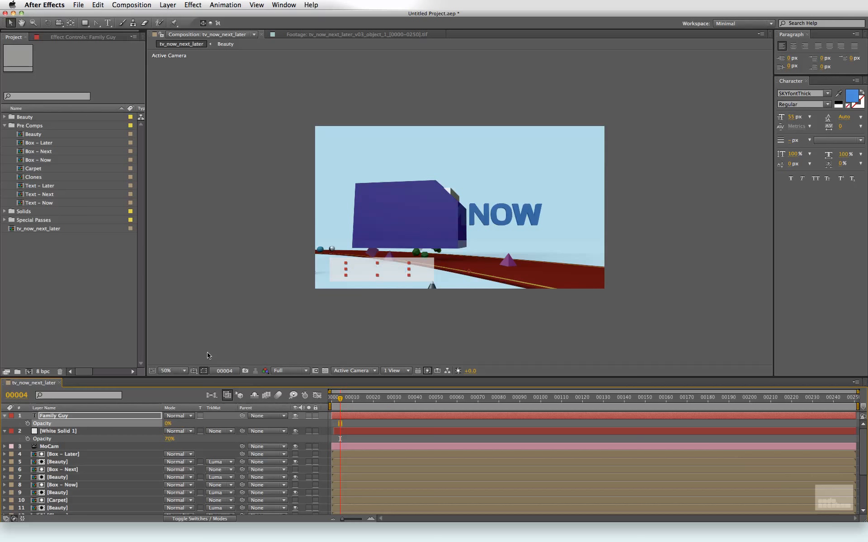
{"action": "left_click", "coordinate": [28, 423]}
Add a 100% opacity keyframe to the Family Guy text at frame 14 and scrub through the fade-in
{"action": "key", "text": "shift+Page_Down"}
{"action": "left_click", "coordinate": [167, 424]}
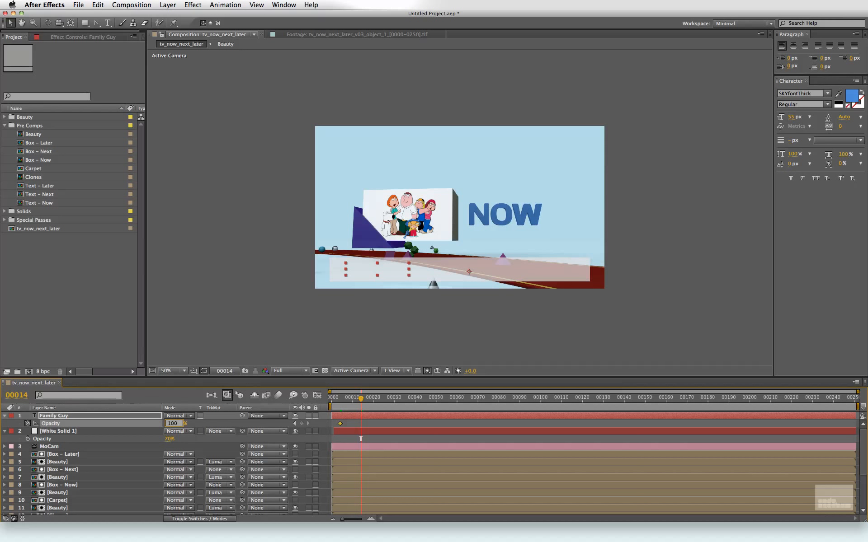
{"action": "key", "text": "Return"}
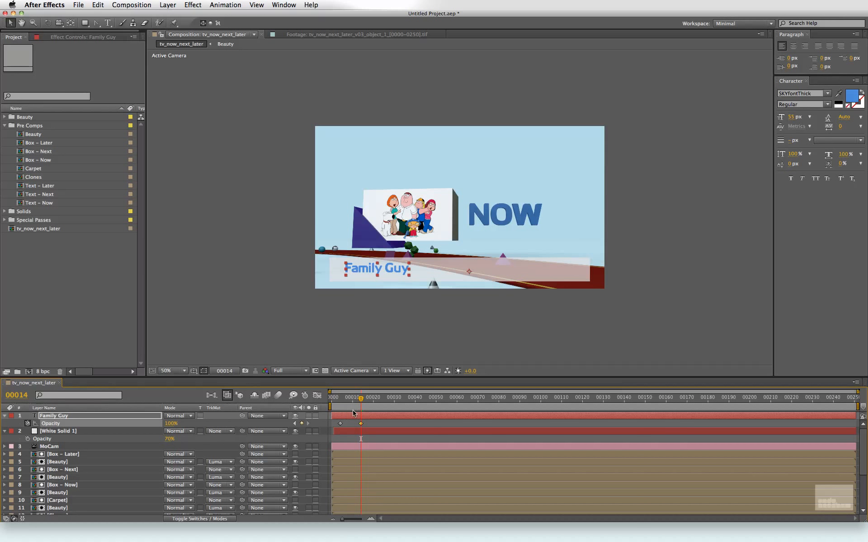
{"action": "left_click_drag", "start_coordinate": [362, 399], "coordinate": [331, 398]}
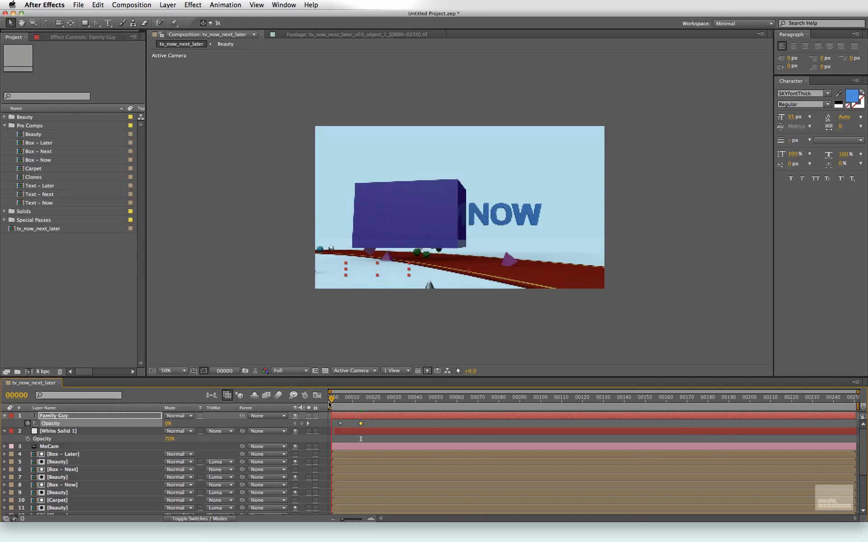
{"action": "left_click", "coordinate": [371, 402]}
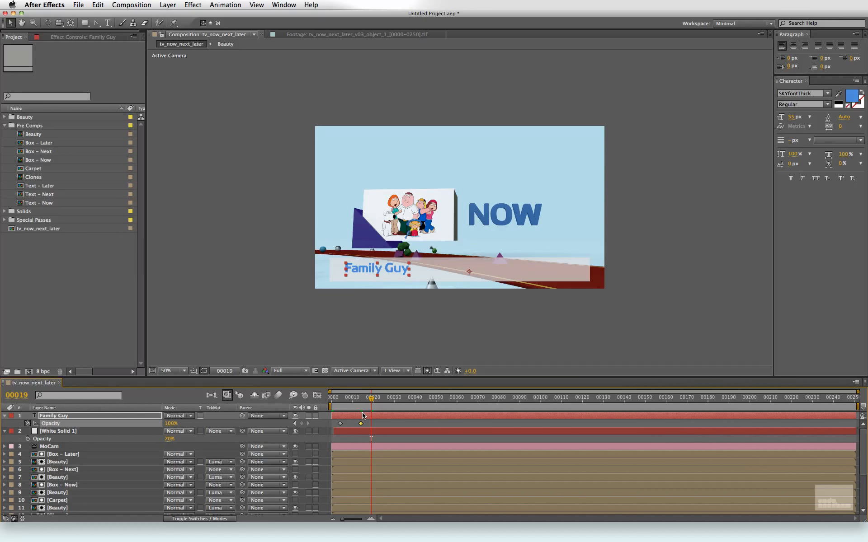
Preview the opening fade-in, and at frame 60 add opacity keyframes to the Family Guy text and the white solid
{"action": "key", "text": "KP_0"}
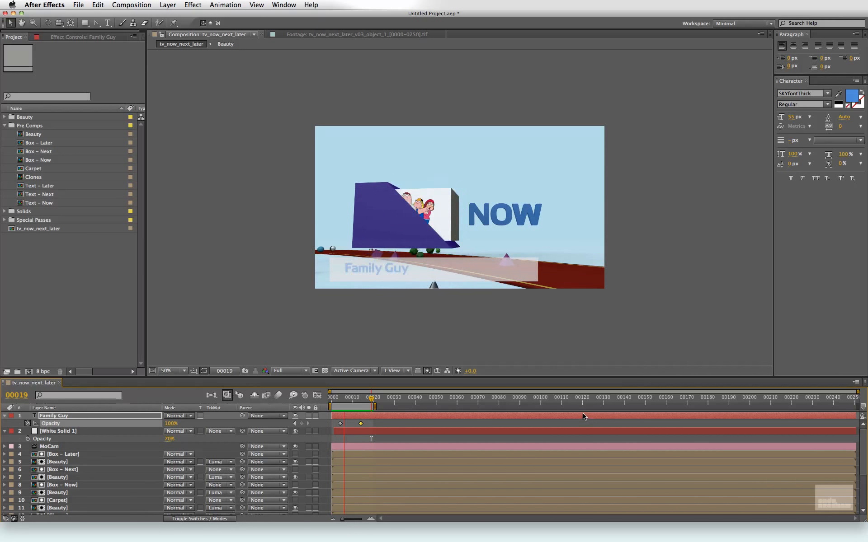
{"action": "key", "text": "space"}
{"action": "left_click_drag", "start_coordinate": [357, 402], "coordinate": [458, 404]}
{"action": "mouse_move", "coordinate": [457, 402]}
{"action": "left_mouse_down"}
{"action": "mouse_move", "coordinate": [465, 403]}
{"action": "mouse_move", "coordinate": [457, 403]}
{"action": "left_mouse_up"}
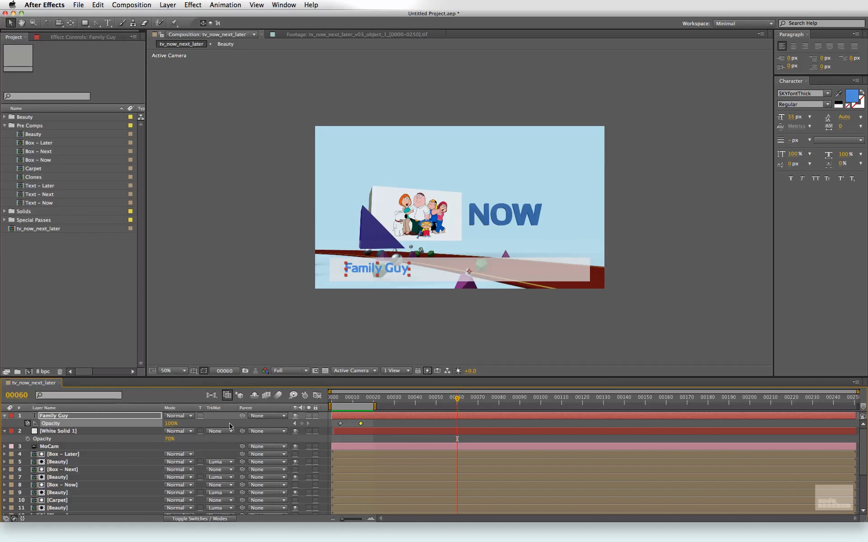
{"action": "key", "text": "alt+shift+t"}
{"action": "left_click", "coordinate": [382, 431]}
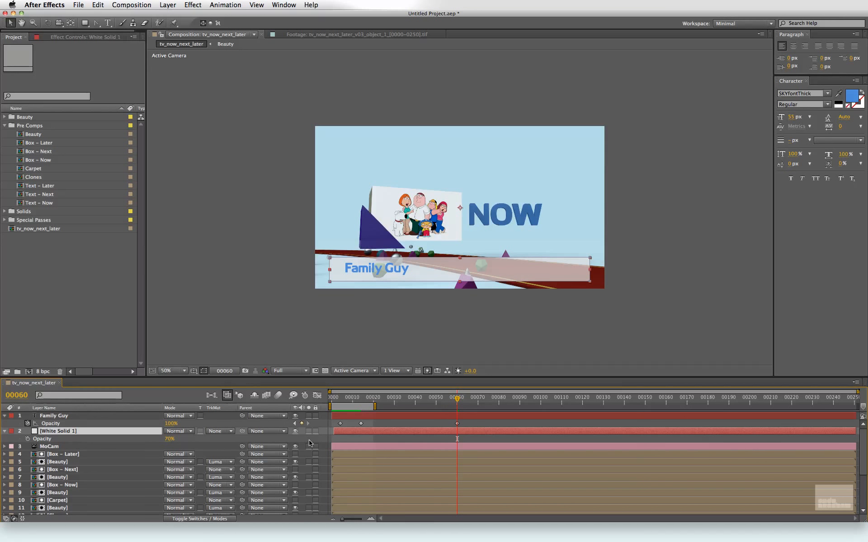
{"action": "left_click", "coordinate": [27, 439]}
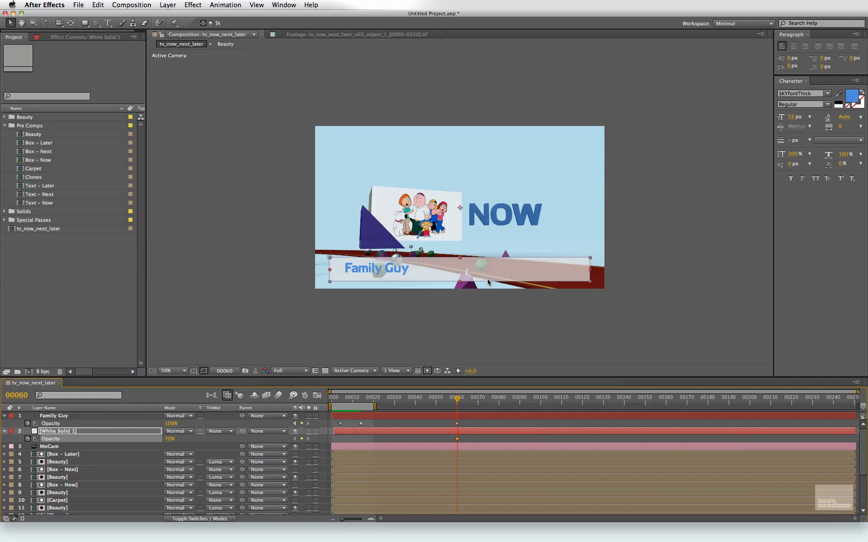
At frame 70, set the opacity of both the Family Guy text and the white solid to 0%
{"action": "key", "text": "shift+Page_Down"}
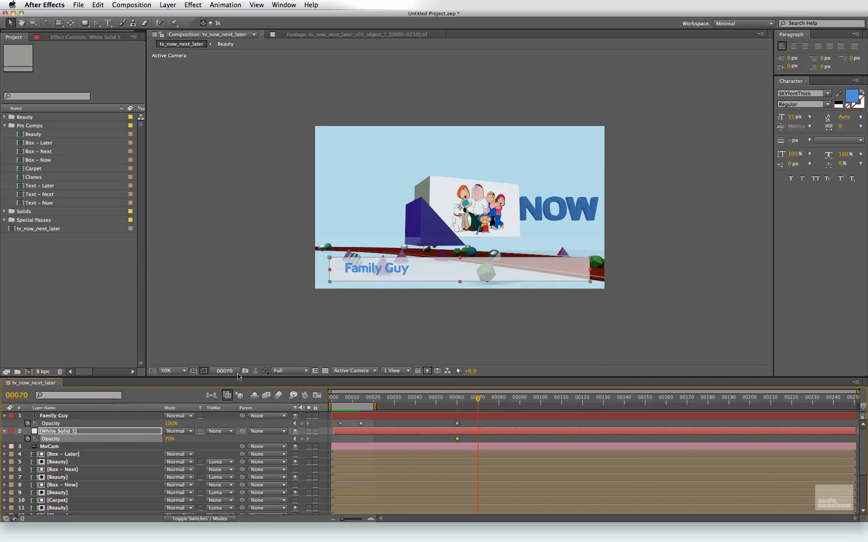
{"action": "left_click", "coordinate": [172, 424]}
{"action": "type", "text": "0"}
{"action": "key", "text": "Return"}
{"action": "left_click", "coordinate": [170, 438]}
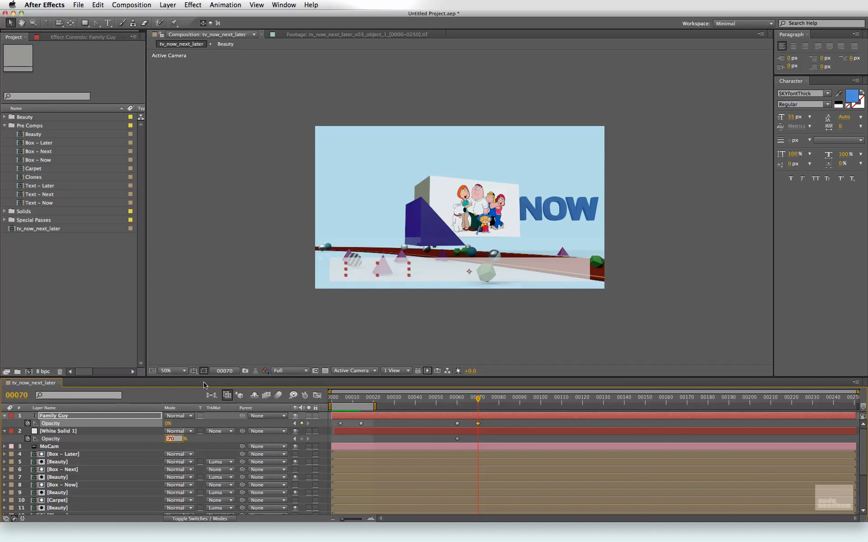
{"action": "type", "text": "0"}
{"action": "key", "text": "Return"}
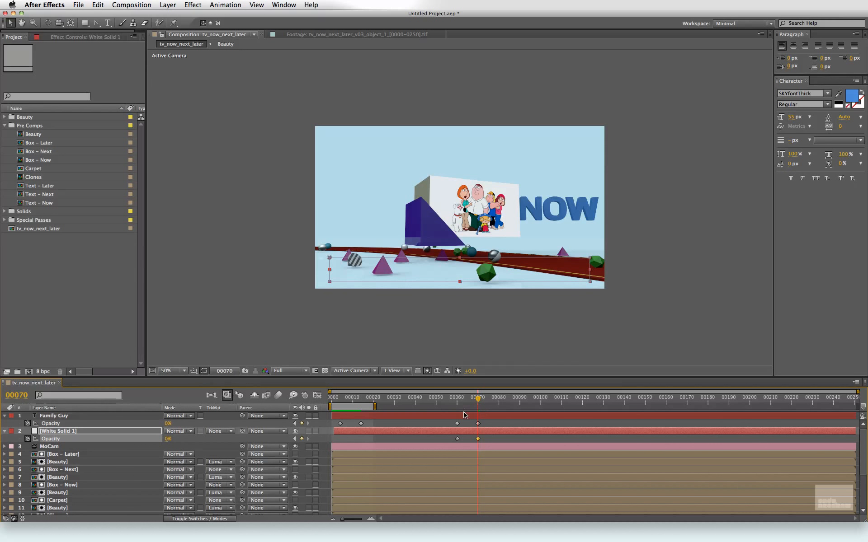
Trim the ends of the Family Guy text and white solid layers to frame 70 and give both the Blue label colour
{"action": "left_click", "coordinate": [507, 415]}
{"action": "left_click", "coordinate": [500, 432], "text": "shift"}
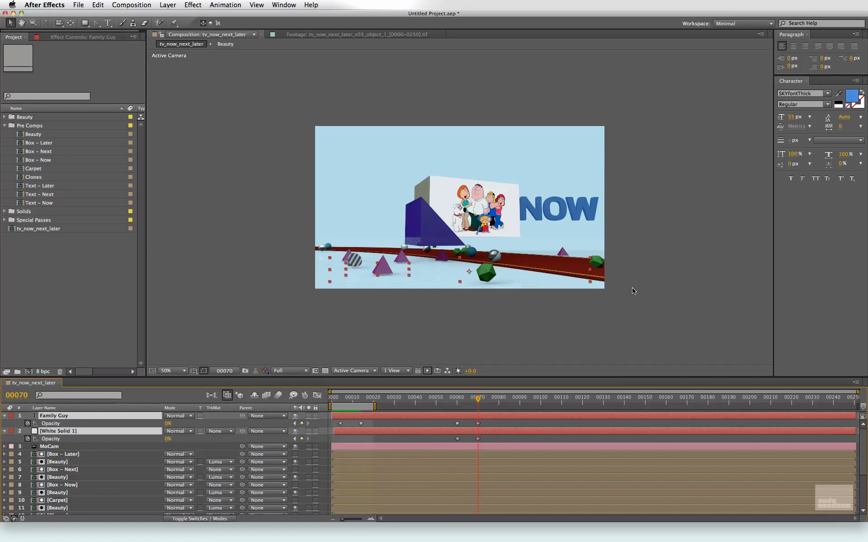
{"action": "key", "text": "alt+bracketright"}
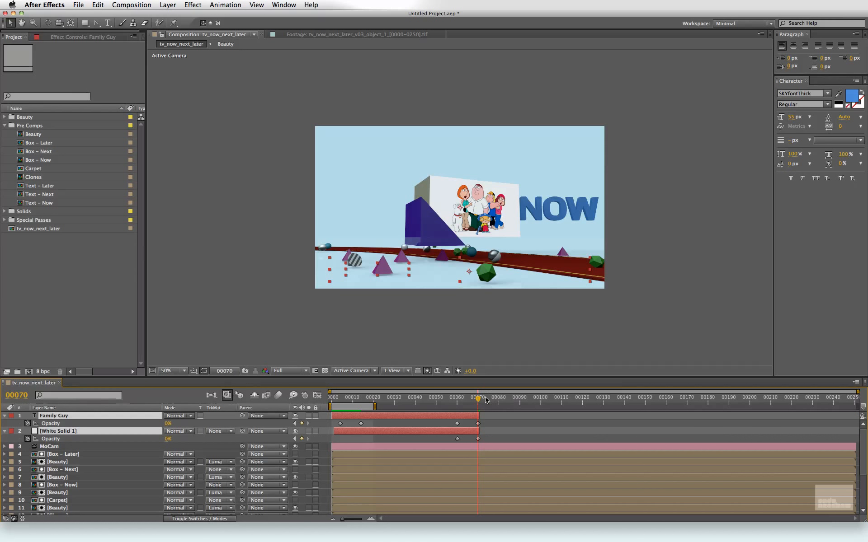
{"action": "left_click_drag", "start_coordinate": [477, 399], "coordinate": [508, 409]}
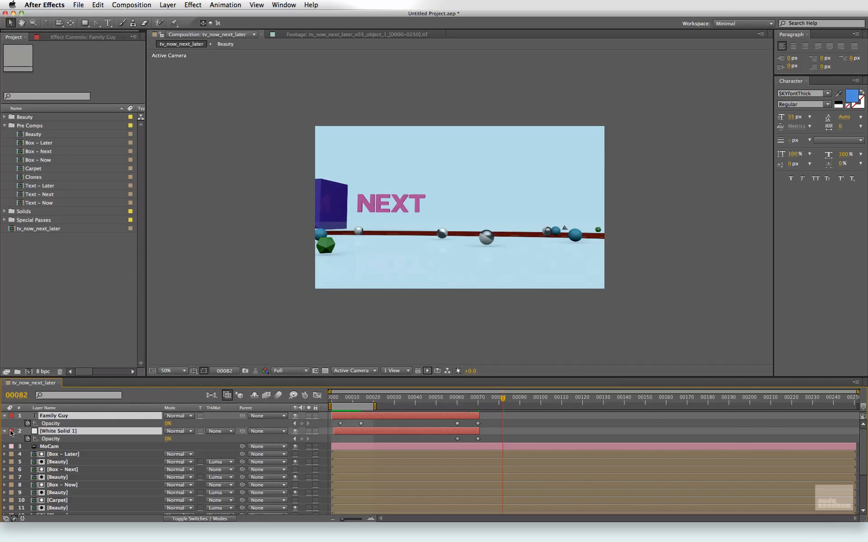
{"action": "left_click", "coordinate": [11, 431]}
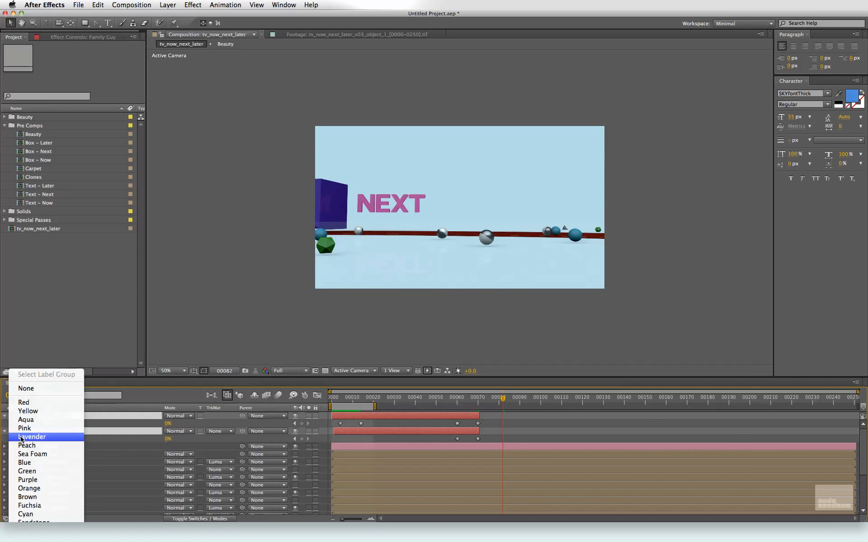
{"action": "left_click", "coordinate": [40, 464]}
At frame 85, duplicate the Family Guy text and white solid layers and bring the copies to the top of the layer stack
{"action": "left_click_drag", "start_coordinate": [473, 406], "coordinate": [521, 409]}
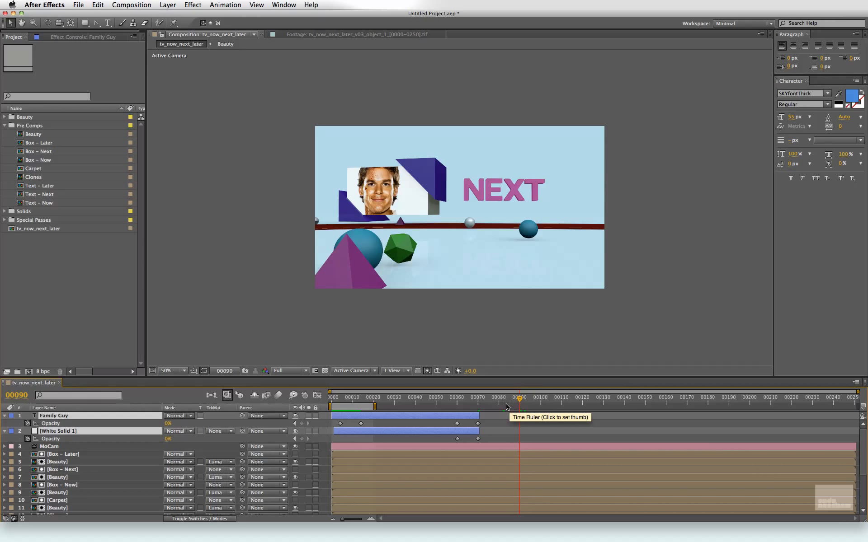
{"action": "left_click", "coordinate": [503, 407]}
{"action": "left_click", "coordinate": [509, 408]}
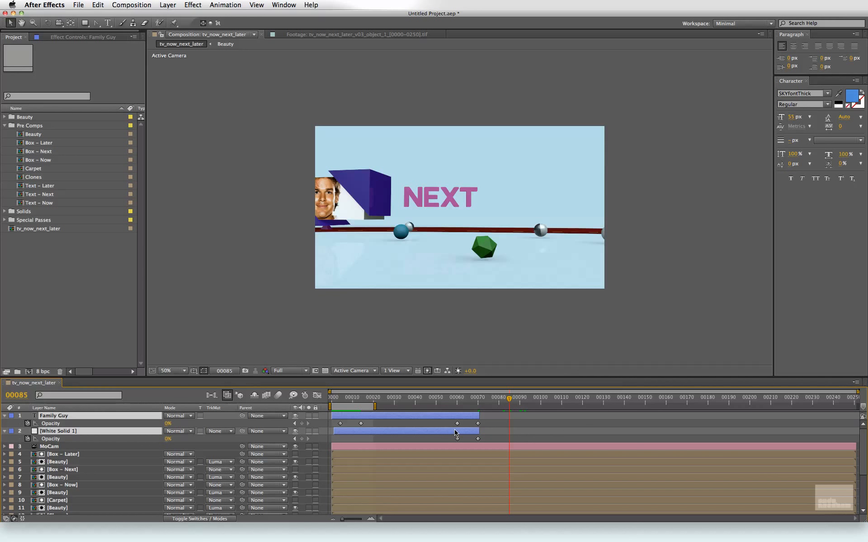
{"action": "key", "text": "super+d"}
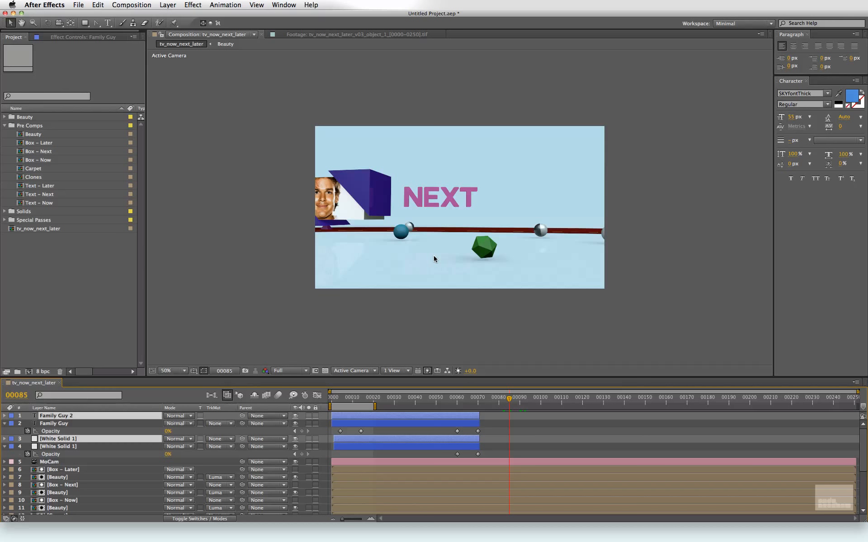
{"action": "key", "text": "super+bracketright"}
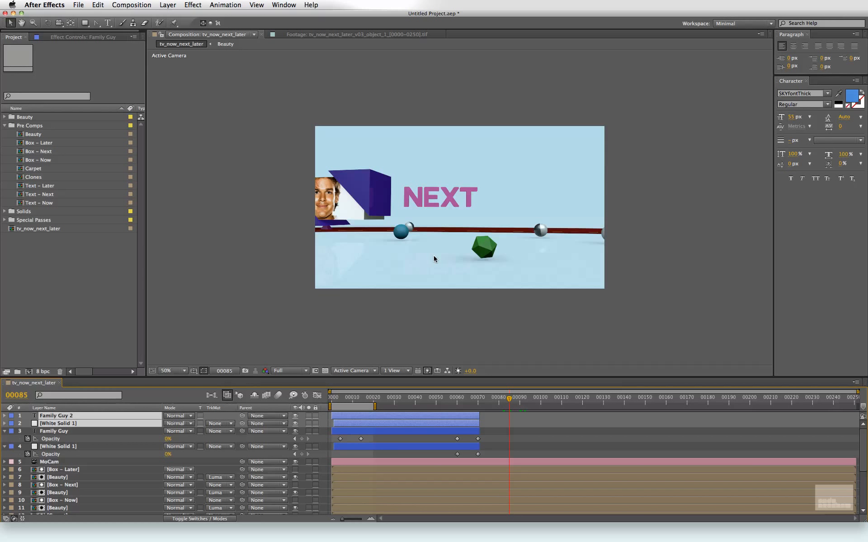
Shift the duplicated text and white solid layers along the timeline so they start at frame 84
{"action": "left_click_drag", "start_coordinate": [441, 420], "coordinate": [600, 419]}
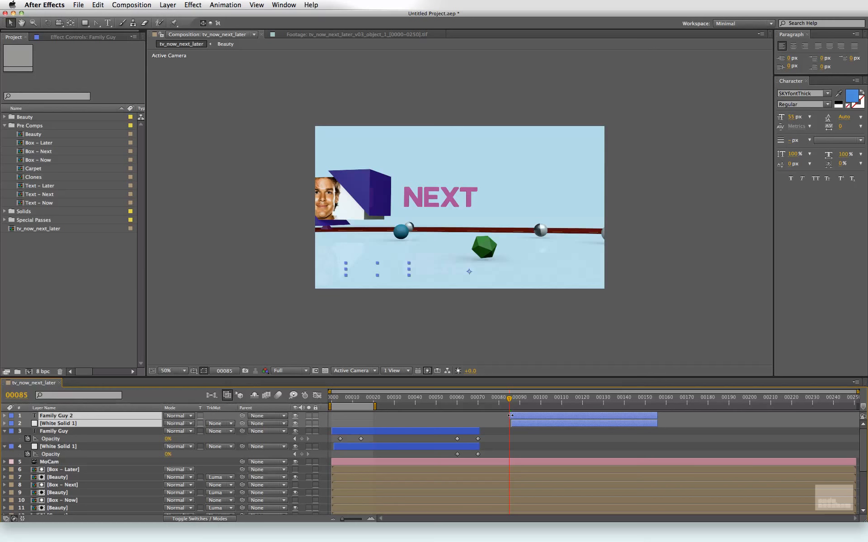
{"action": "left_click_drag", "start_coordinate": [539, 417], "coordinate": [511, 416]}
{"action": "key", "text": "super+z"}
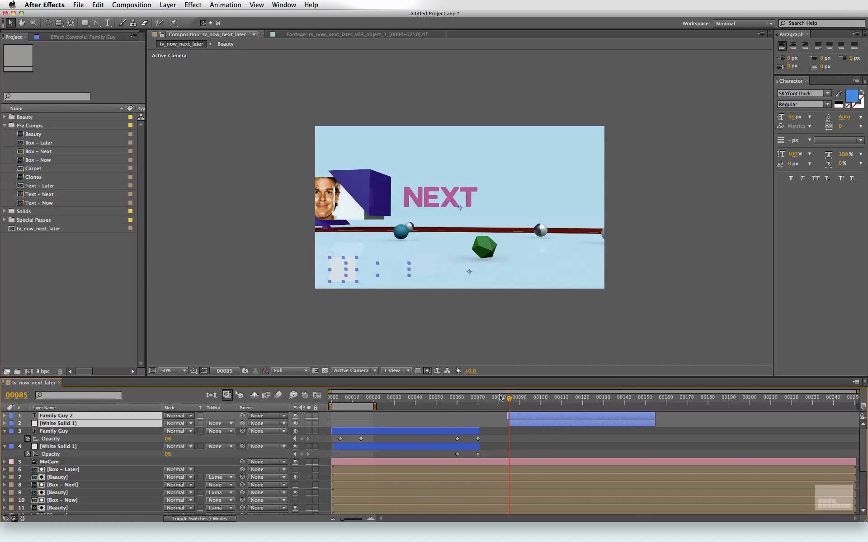
Step through the frames from 84 and look at frame 108 to check the copied strip's wipe timing under NEXT
{"action": "left_click_drag", "start_coordinate": [510, 403], "coordinate": [507, 405]}
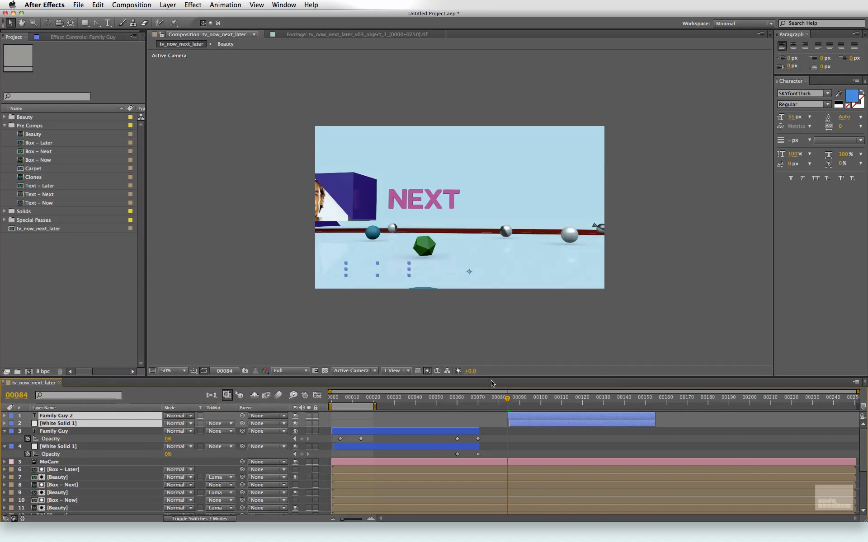
{"action": "key", "text": "Page_Down"}
{"action": "key", "text": "Page_Down"}
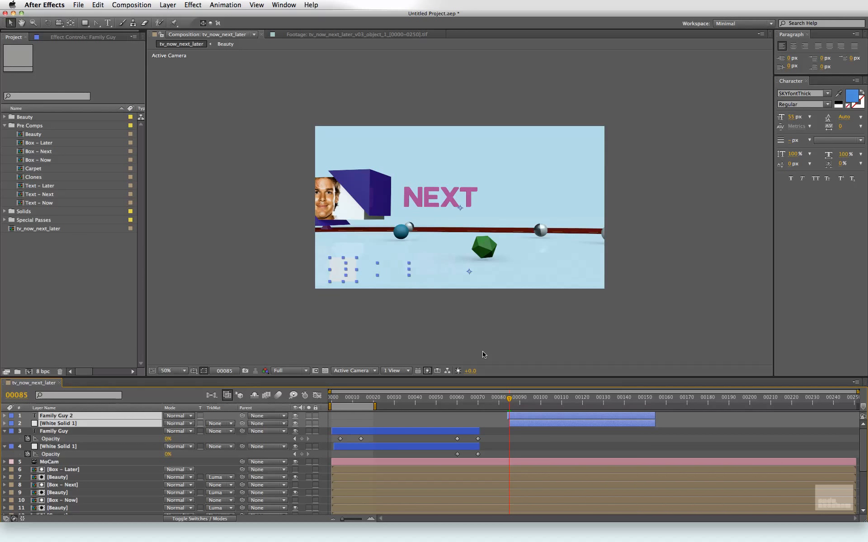
{"action": "key", "text": "Page_Up"}
{"action": "key", "text": "Page_Up"}
{"action": "key", "text": "Page_Down"}
{"action": "key", "text": "Page_Down"}
{"action": "key", "text": "Page_Down"}
{"action": "key", "text": "Page_Down"}
{"action": "left_click", "coordinate": [557, 400]}
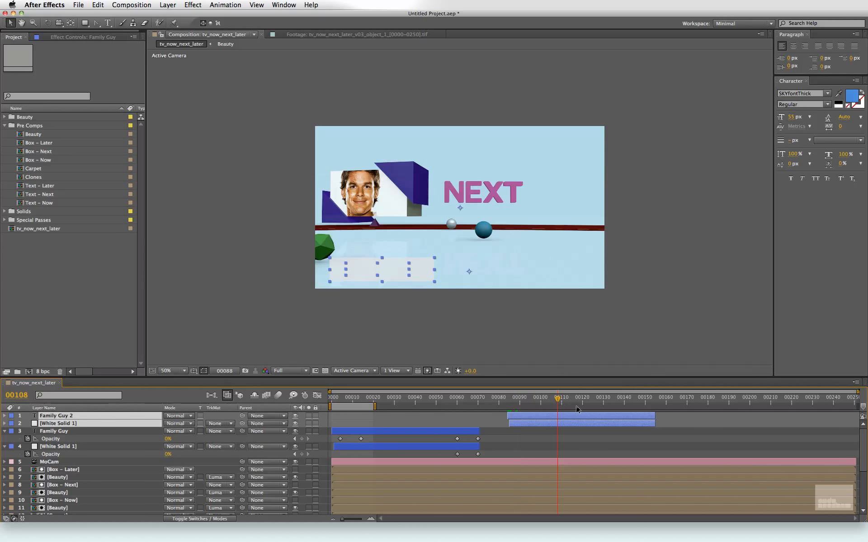
At frame 132, replace the wording of the duplicated Family Guy text with Dexter
{"action": "left_click", "coordinate": [607, 406]}
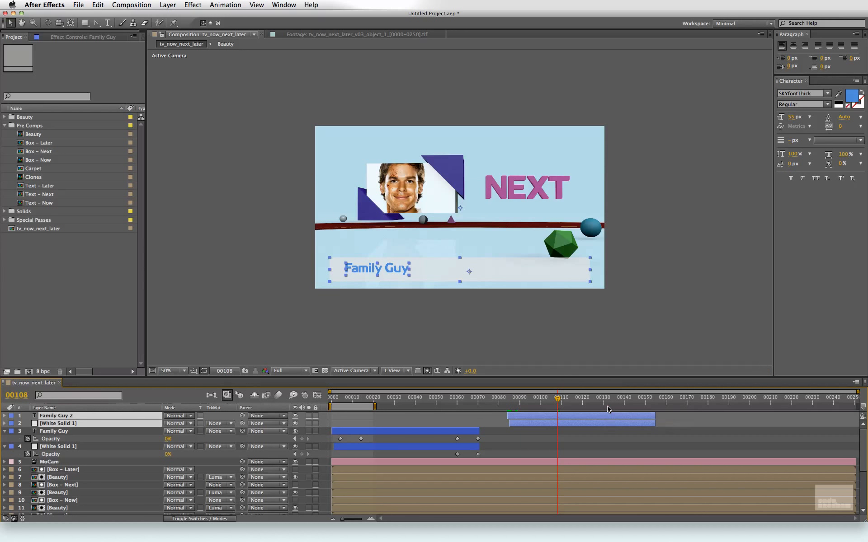
{"action": "left_click", "coordinate": [581, 441]}
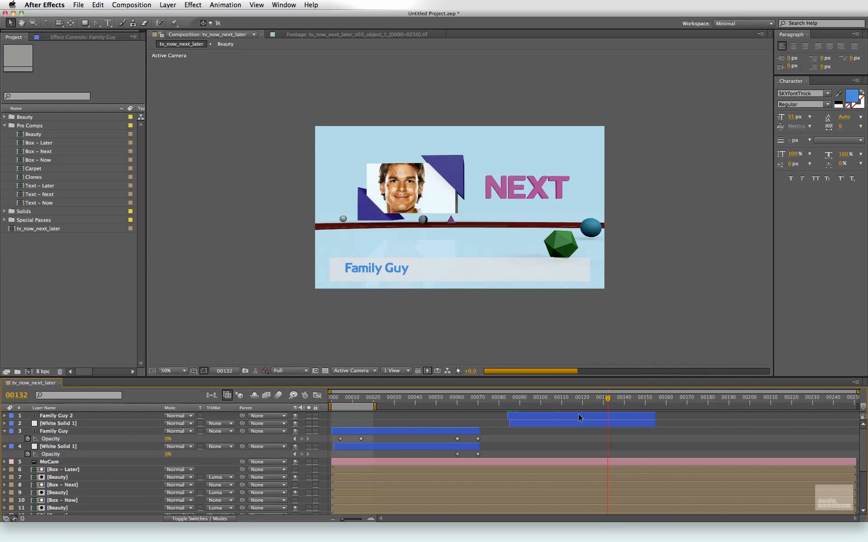
{"action": "left_click", "coordinate": [580, 416]}
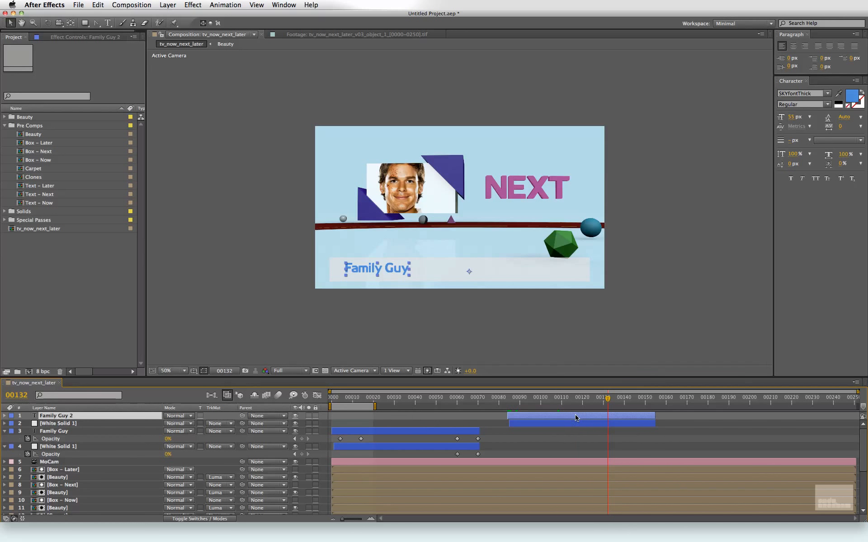
{"action": "double_click", "coordinate": [576, 418]}
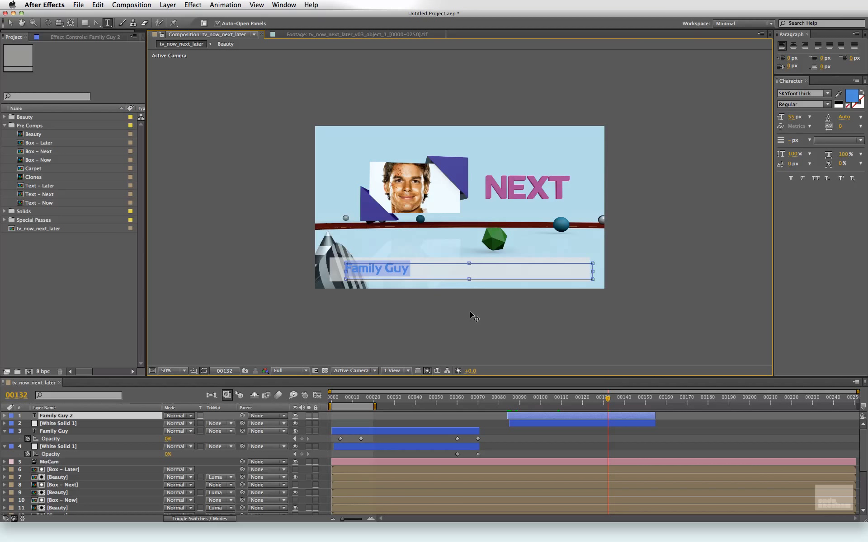
{"action": "type", "text": "Dexter"}
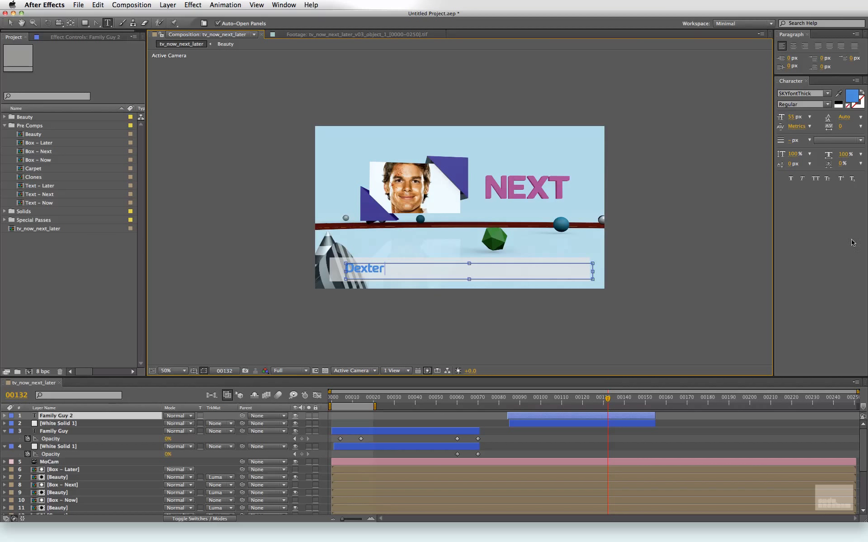
{"action": "left_click", "coordinate": [567, 437]}
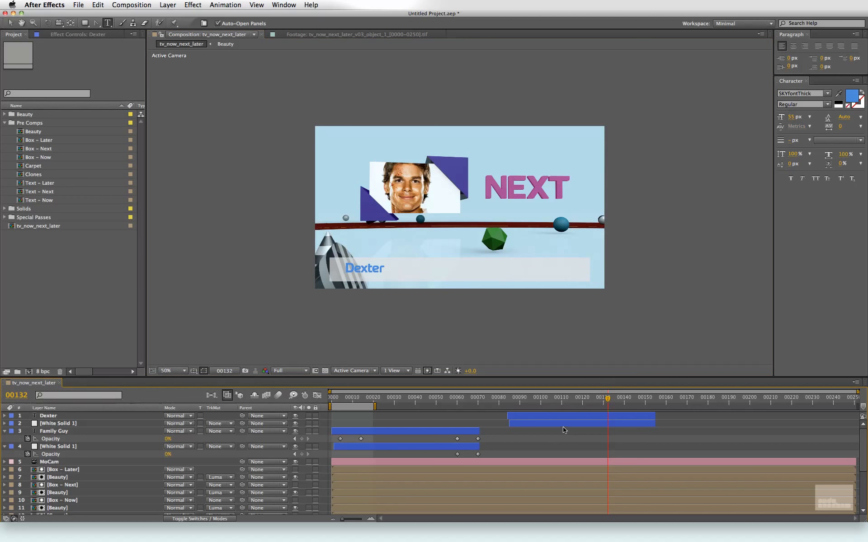
Colour the Dexter text with the pink sampled from the NEXT lettering, brightened to 80%
{"action": "left_click", "coordinate": [567, 416]}
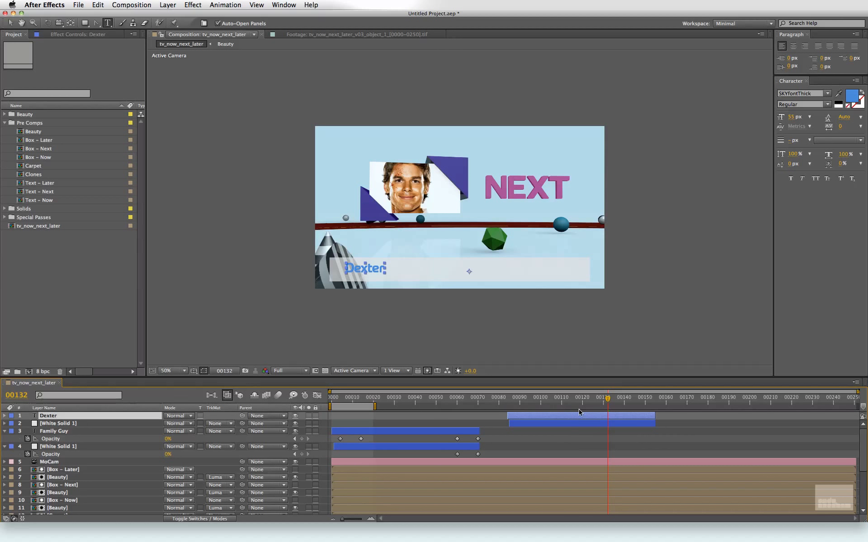
{"action": "left_click", "coordinate": [838, 94]}
{"action": "left_click", "coordinate": [539, 192]}
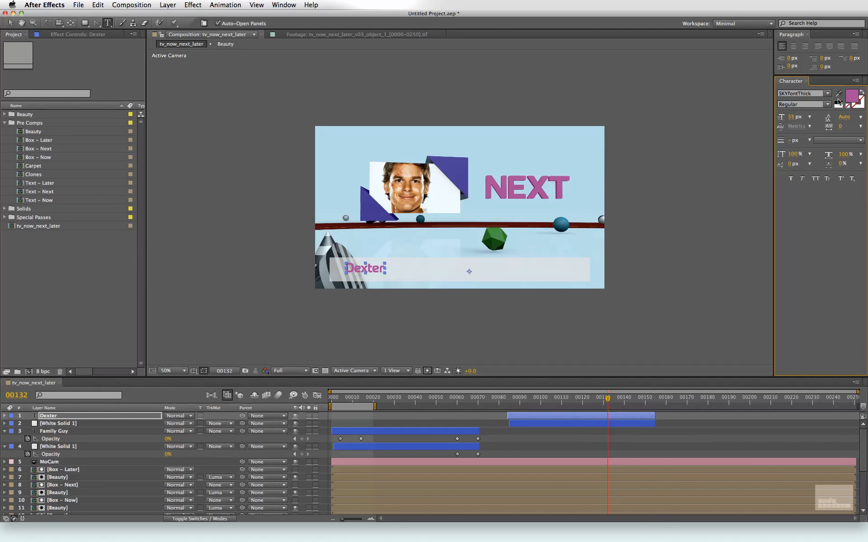
{"action": "left_click", "coordinate": [851, 96]}
{"action": "left_click_drag", "start_coordinate": [748, 311], "coordinate": [748, 318]}
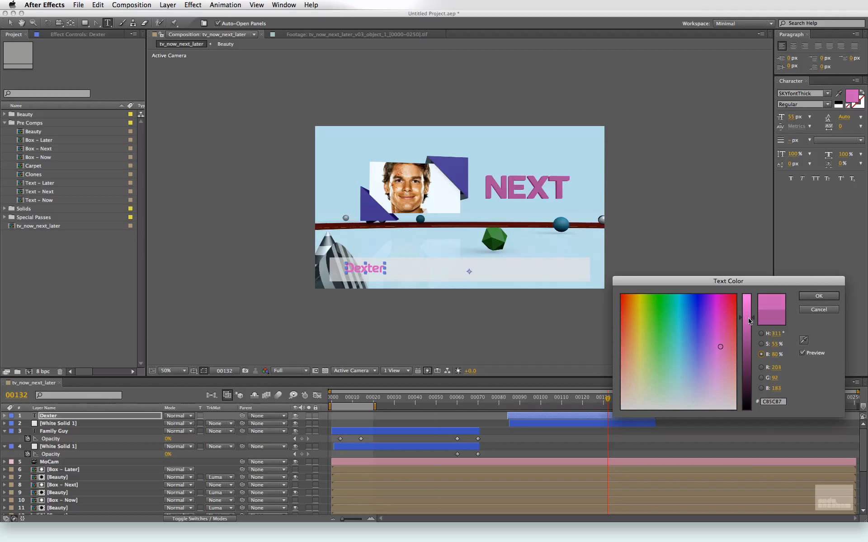
{"action": "left_click", "coordinate": [819, 296]}
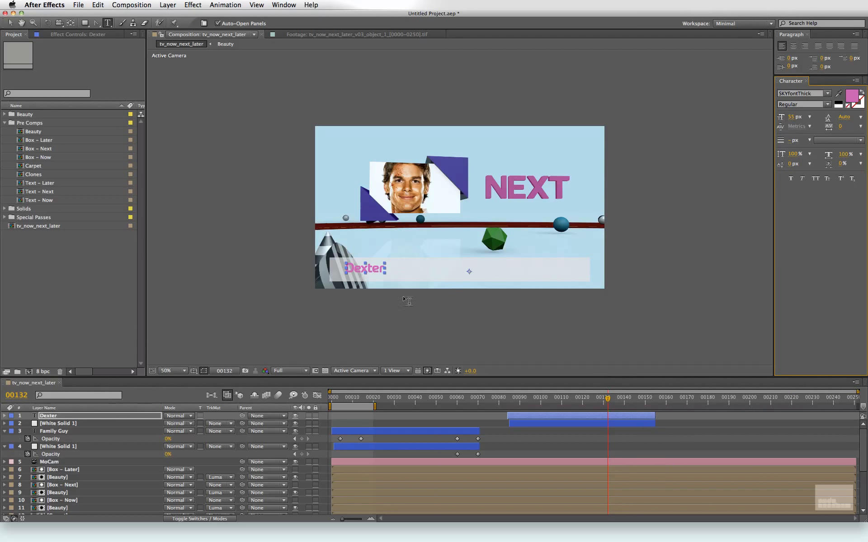
Duplicate the Dexter text layer and move the copy to the right of the original title within the strip
{"action": "left_click", "coordinate": [75, 419]}
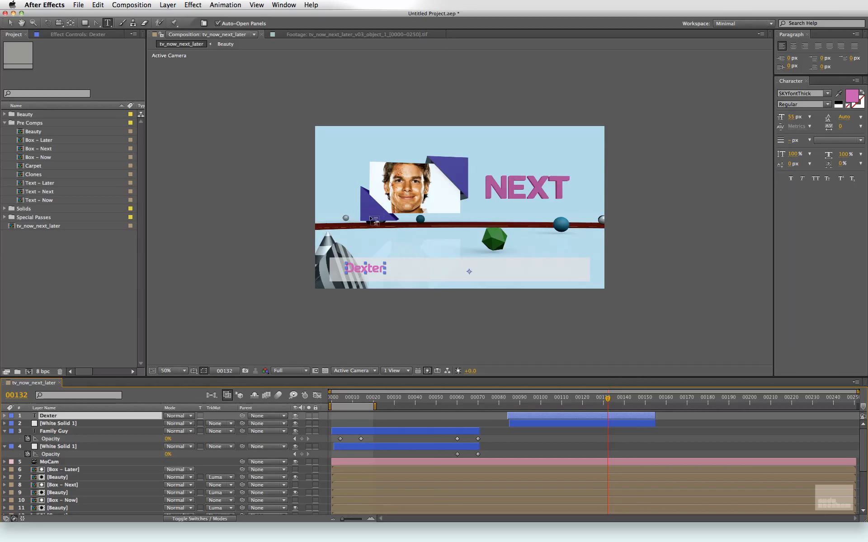
{"action": "key", "text": "super+d"}
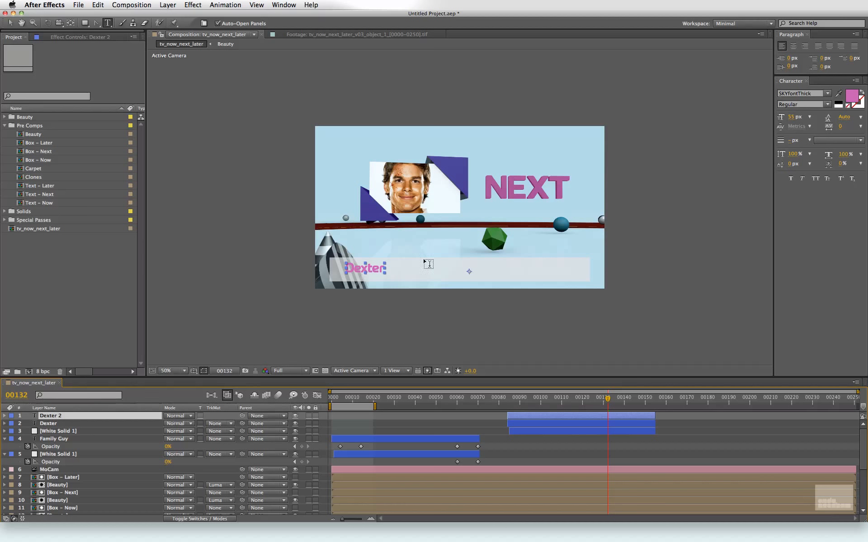
{"action": "key", "text": "v"}
{"action": "left_click_drag", "start_coordinate": [367, 270], "coordinate": [419, 273]}
{"action": "key", "text": "Return"}
Set the copied Dexter text to 35 px and place it directly beneath the original title, aligned to its left edge
{"action": "left_click", "coordinate": [792, 117]}
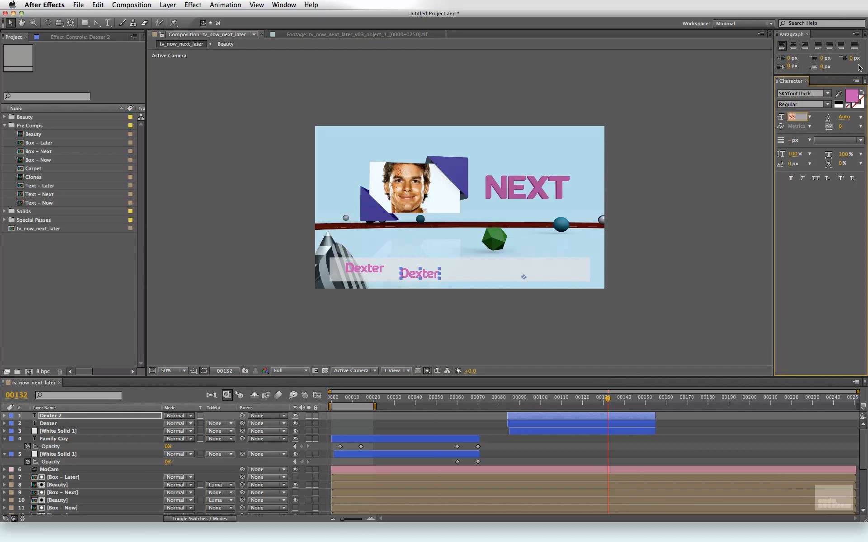
{"action": "type", "text": "35"}
{"action": "key", "text": "Return"}
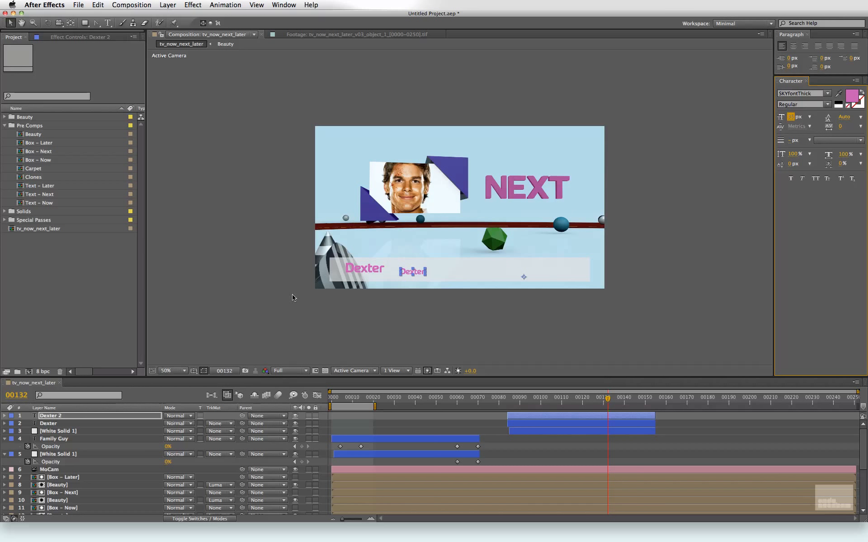
{"action": "left_click_drag", "start_coordinate": [411, 272], "coordinate": [360, 277]}
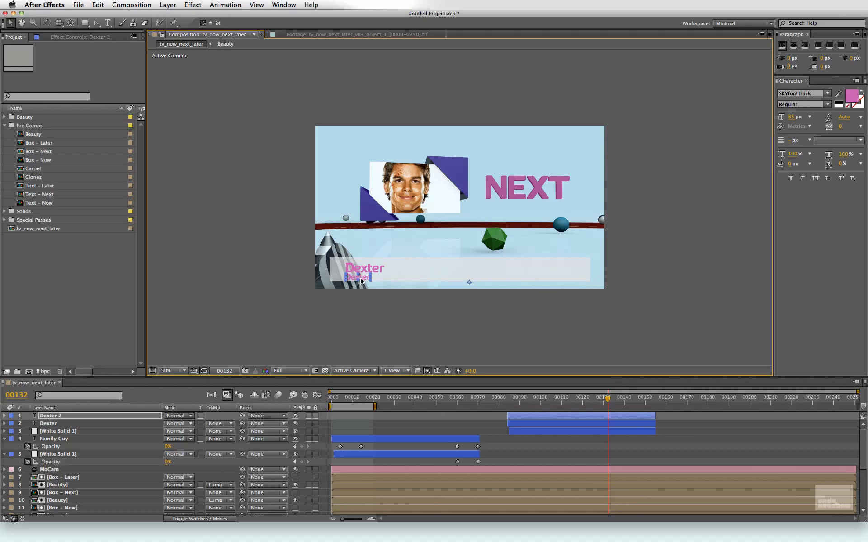
Undo the placement, 35 px sizing and duplication of the second Dexter text layer
{"action": "left_click", "coordinate": [416, 401]}
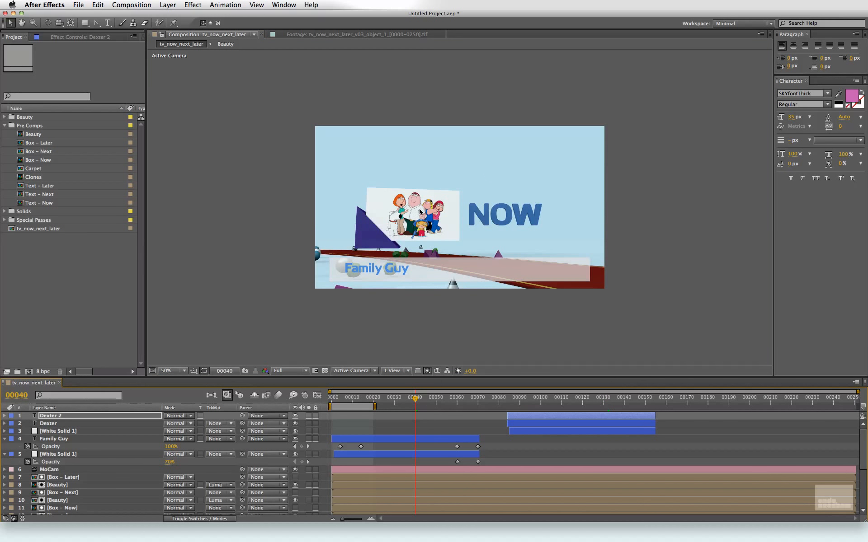
{"action": "left_click", "coordinate": [572, 400]}
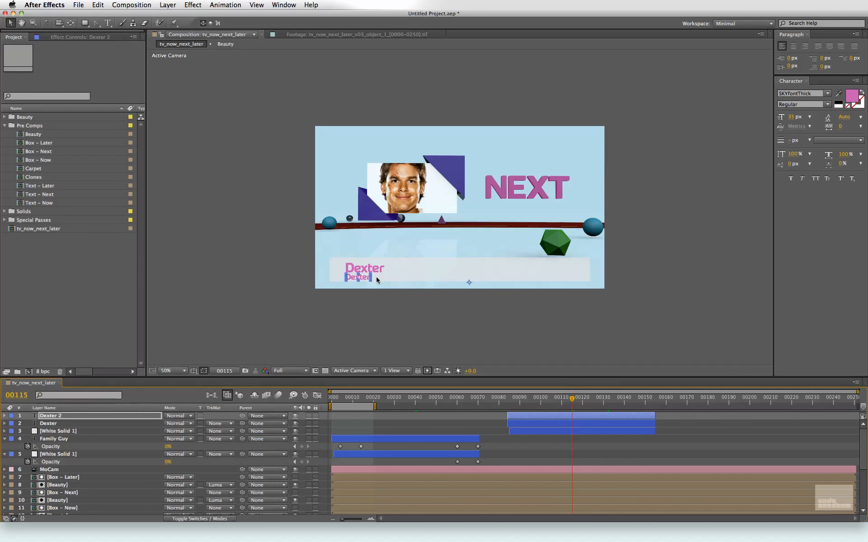
{"action": "key", "text": "super+z"}
{"action": "key", "text": "super+z"}
{"action": "key", "text": "super+z"}
{"action": "key", "text": "super+z"}
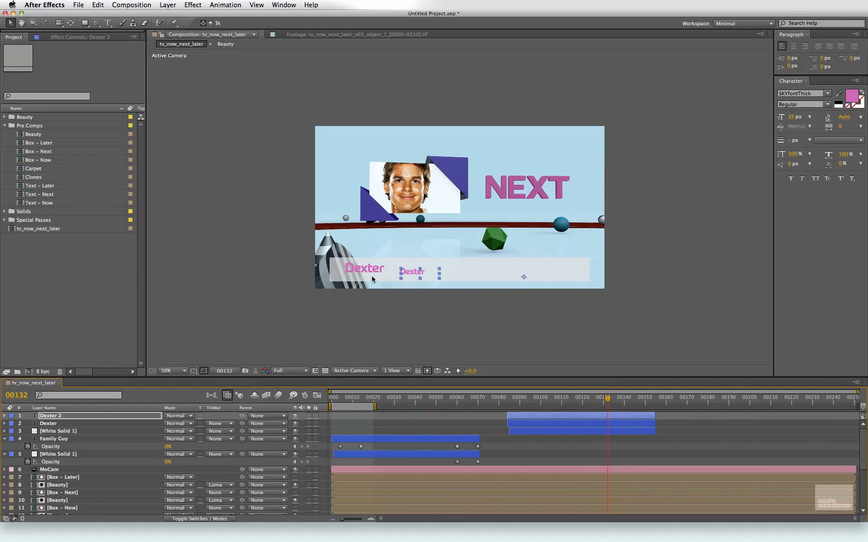
{"action": "key", "text": "super+z"}
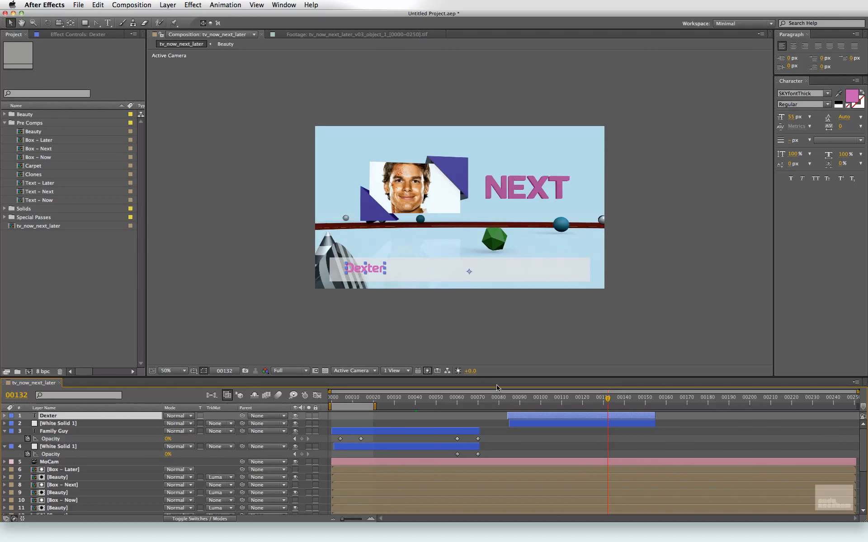
Raise the Dexter title to the strip's upper edge, duplicate it directly beneath, and replace the copy's wording with 9pm
{"action": "mouse_move", "coordinate": [371, 268]}
{"action": "left_mouse_down"}
{"action": "mouse_move", "coordinate": [368, 256]}
{"action": "mouse_move", "coordinate": [369, 271]}
{"action": "left_mouse_up"}
{"action": "key", "text": "super+d"}
{"action": "double_click", "coordinate": [370, 273]}
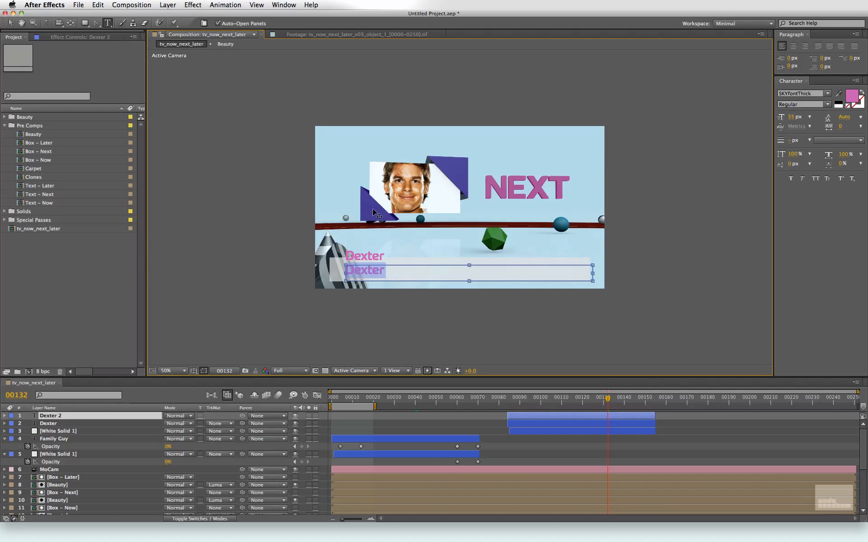
{"action": "type", "text": "9pm"}
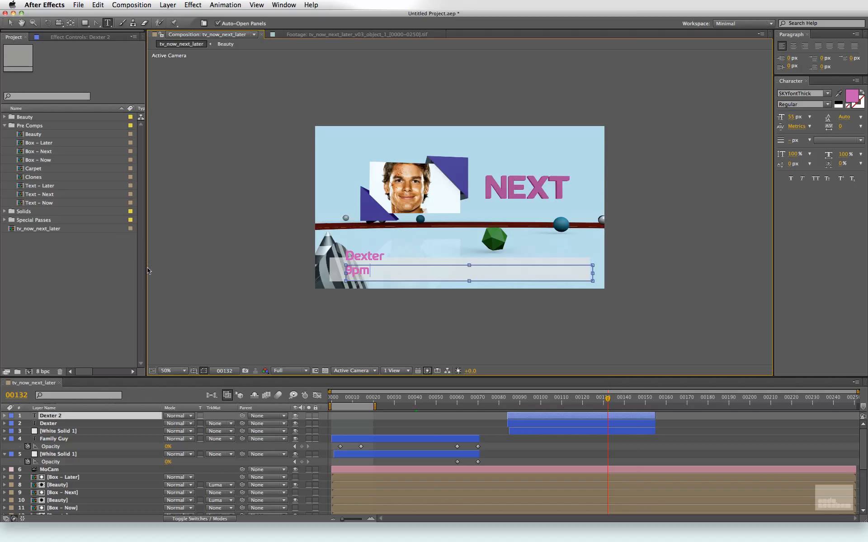
Colour the 9pm text dark bluish grey, 4D4F56
{"action": "key", "text": "super+a"}
{"action": "left_click", "coordinate": [851, 96]}
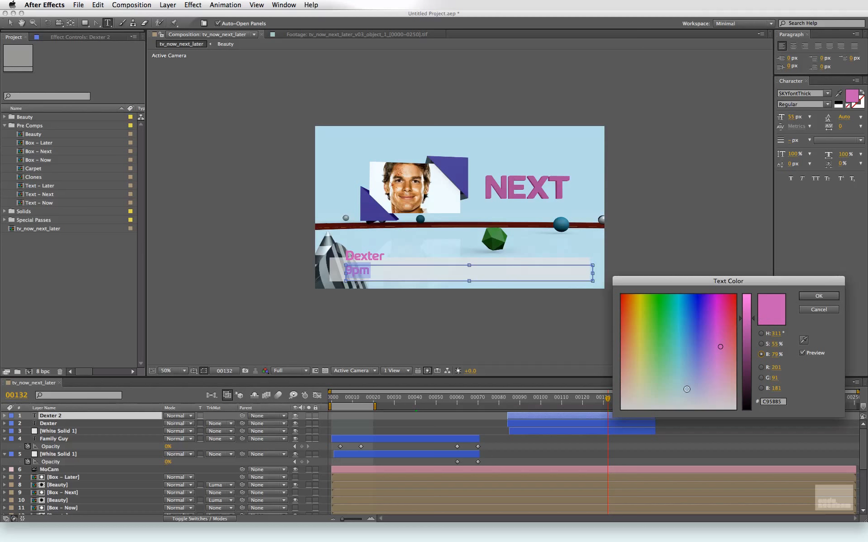
{"action": "left_click", "coordinate": [682, 397]}
{"action": "left_click", "coordinate": [688, 391]}
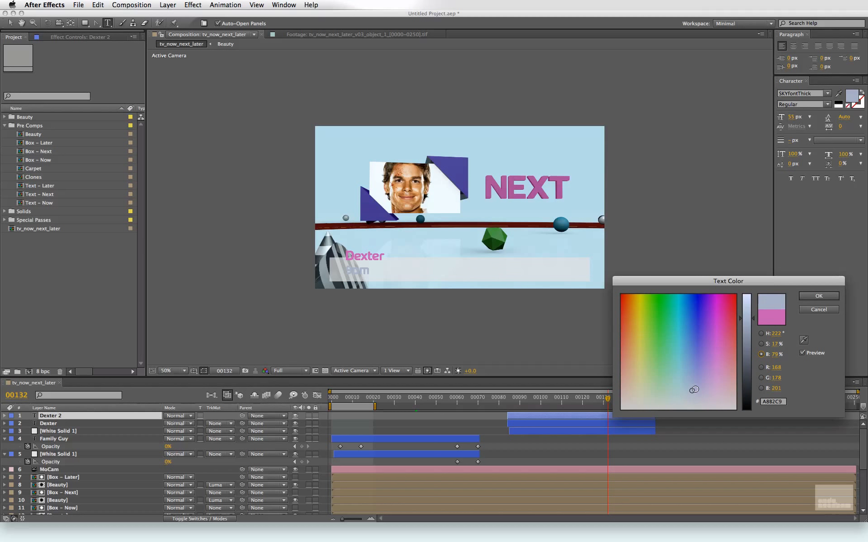
{"action": "mouse_move", "coordinate": [694, 390]}
{"action": "left_mouse_down"}
{"action": "mouse_move", "coordinate": [705, 391]}
{"action": "mouse_move", "coordinate": [694, 394]}
{"action": "left_mouse_up"}
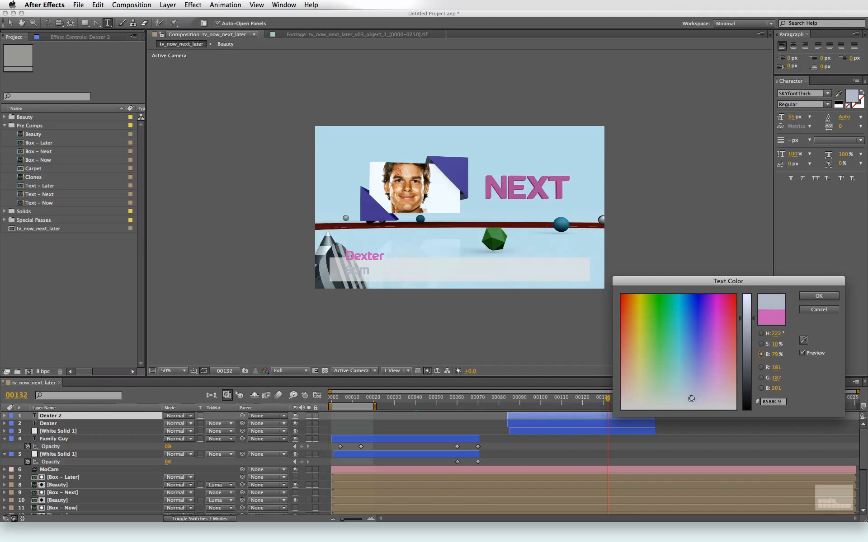
{"action": "left_click", "coordinate": [748, 370]}
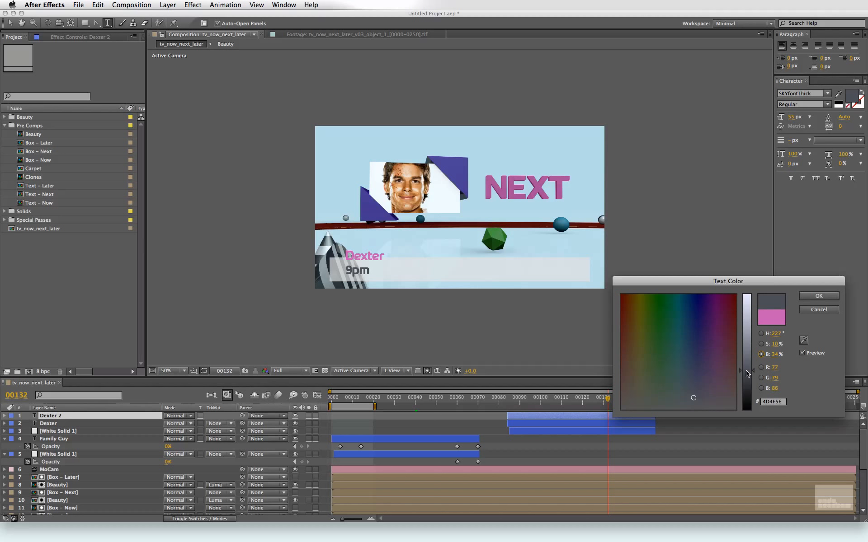
{"action": "left_click", "coordinate": [820, 301]}
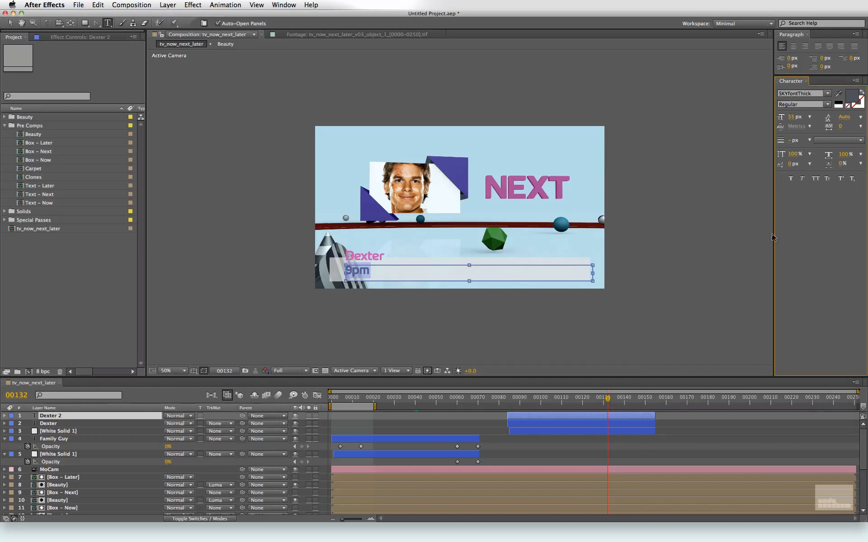
At the frame 94 mask path keyframe, extend the Next strip's mask upward to enclose both the Dexter and 9pm lines
{"action": "left_click", "coordinate": [579, 450]}
{"action": "left_click", "coordinate": [557, 432]}
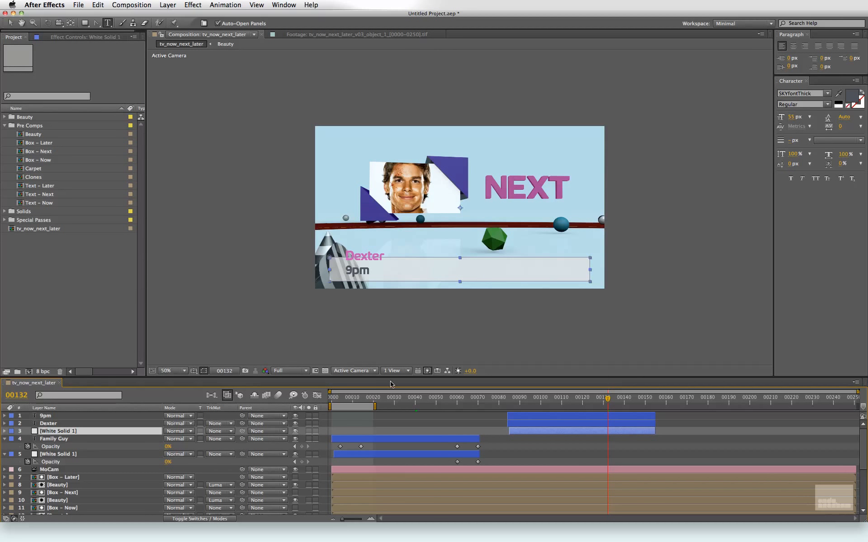
{"action": "key", "text": "m"}
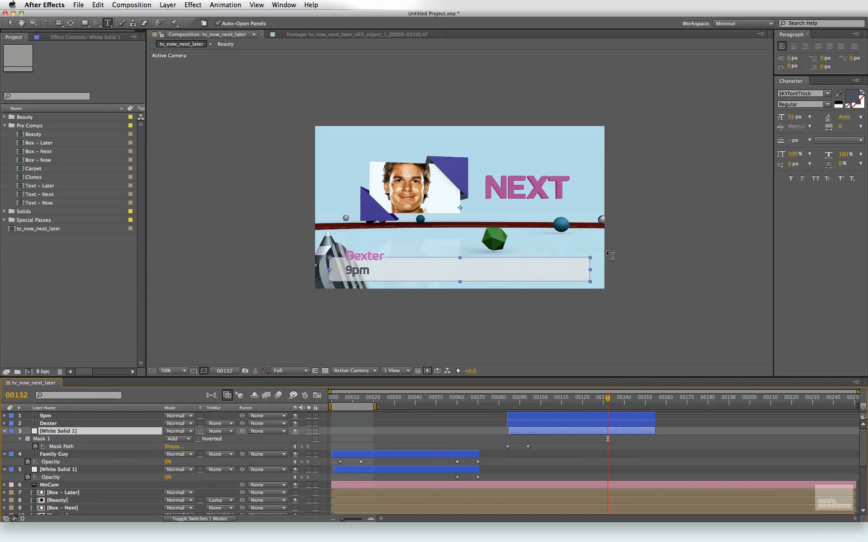
{"action": "left_click", "coordinate": [532, 406]}
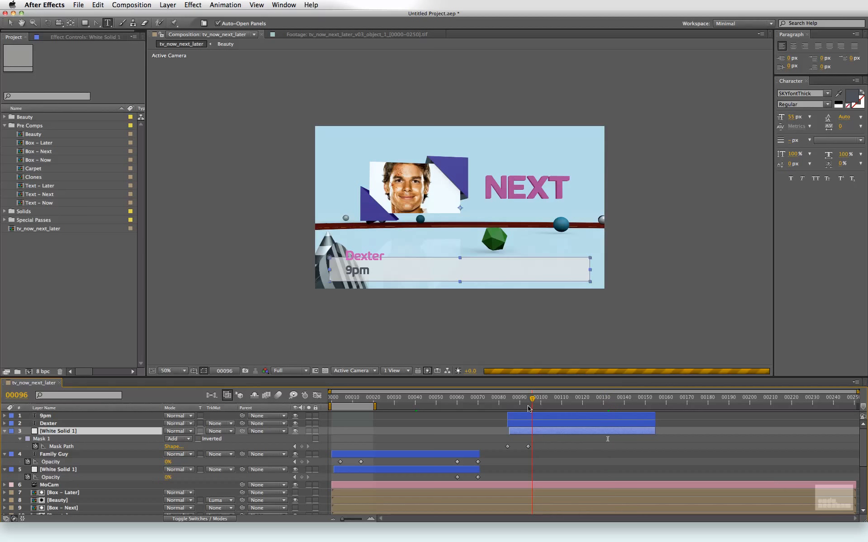
{"action": "left_click", "coordinate": [527, 406]}
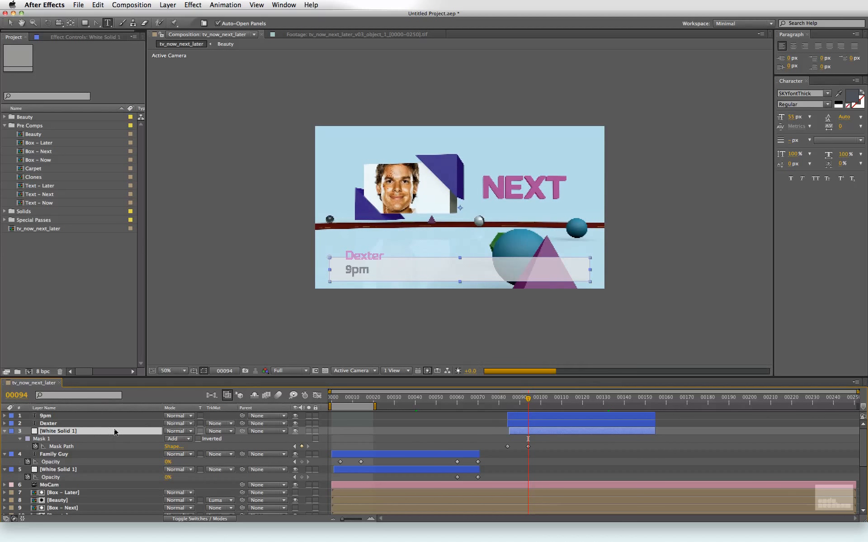
{"action": "left_click", "coordinate": [62, 448]}
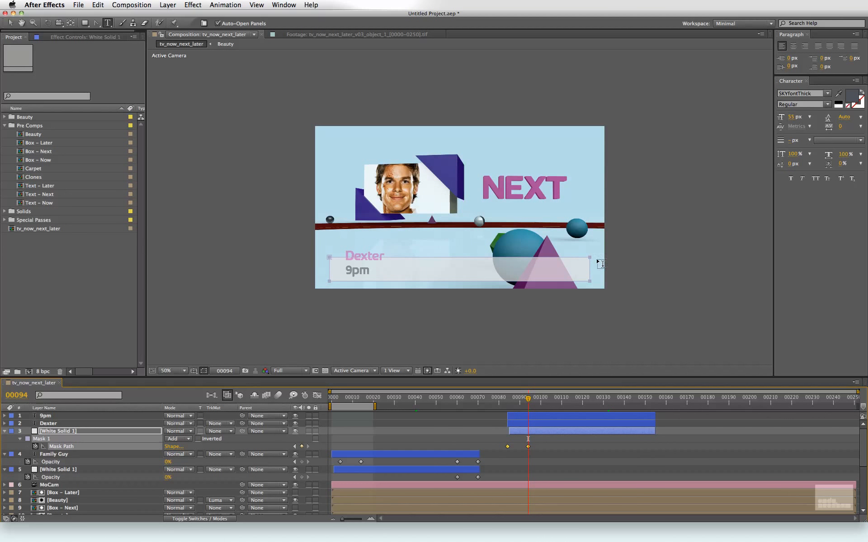
{"action": "left_click", "coordinate": [10, 23]}
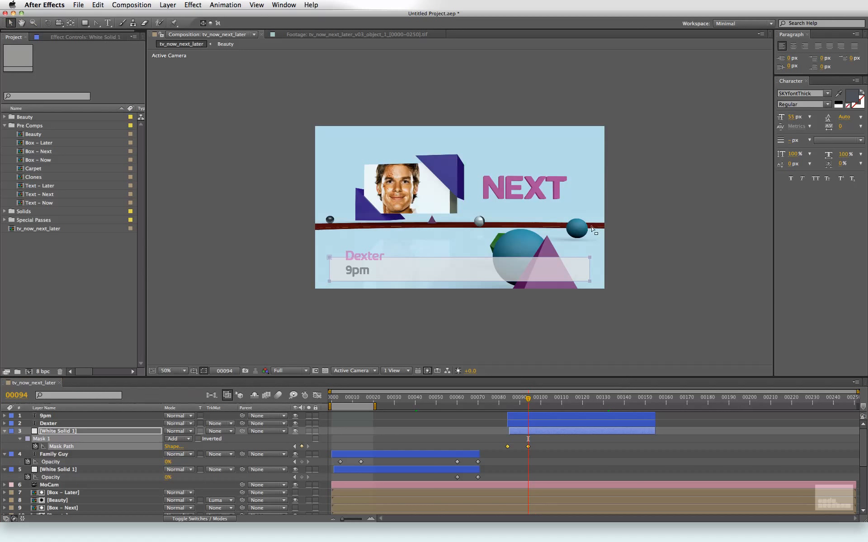
{"action": "double_click", "coordinate": [590, 257]}
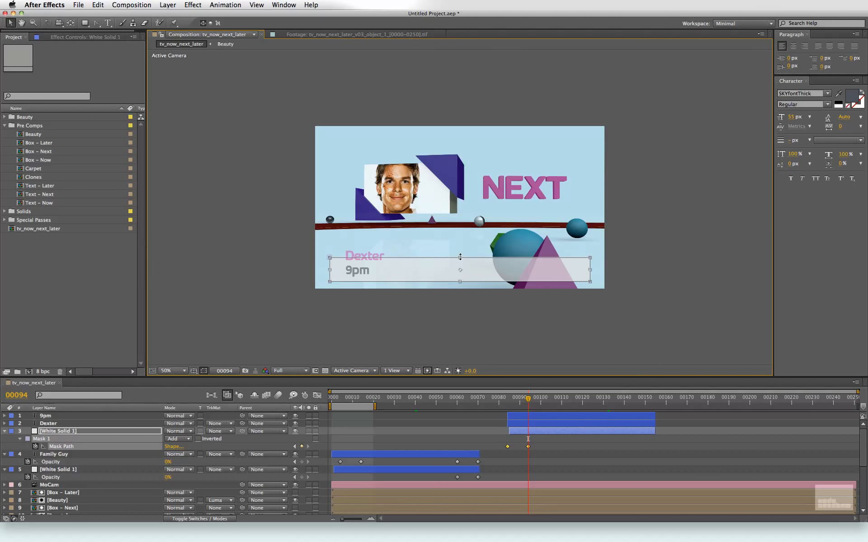
{"action": "left_click_drag", "start_coordinate": [460, 256], "coordinate": [459, 245]}
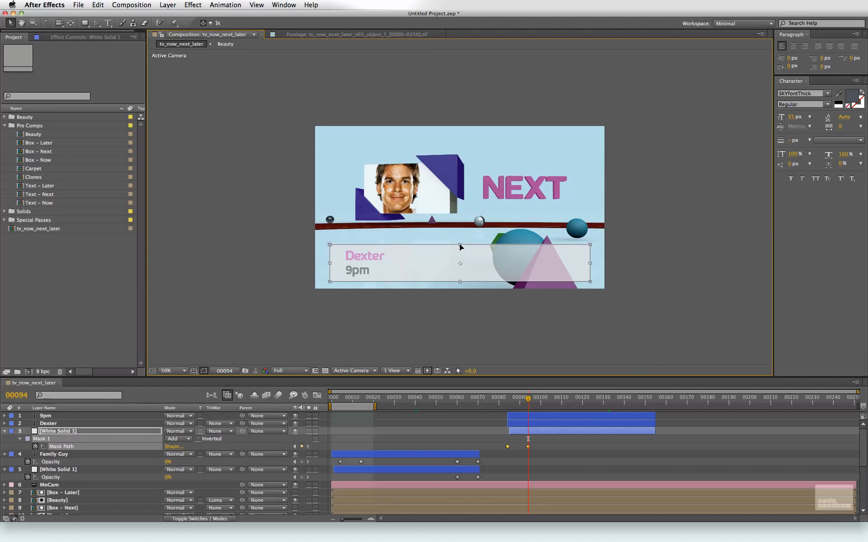
{"action": "left_click_drag", "start_coordinate": [459, 244], "coordinate": [460, 245]}
Remove the Next strip's starting mask path keyframe at frame 84
{"action": "key", "text": "Page_Down"}
{"action": "left_click_drag", "start_coordinate": [521, 405], "coordinate": [510, 405]}
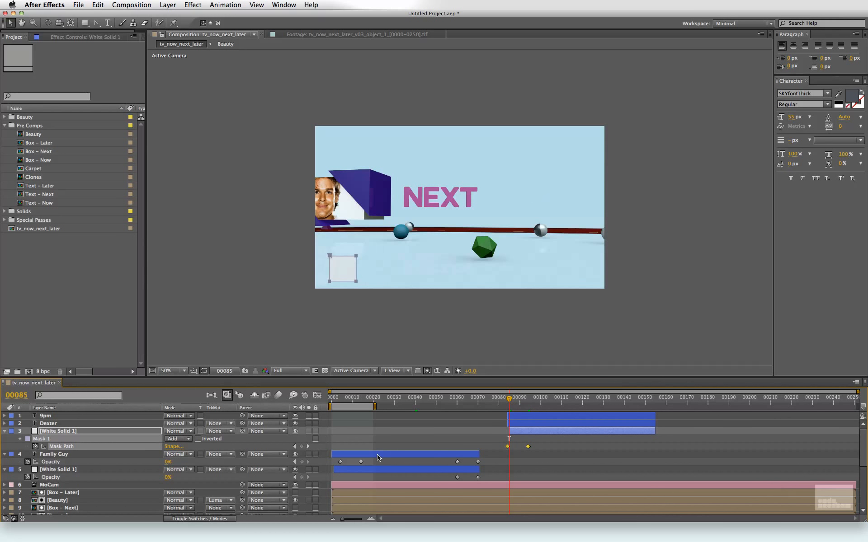
{"action": "left_click", "coordinate": [491, 464]}
{"action": "left_click", "coordinate": [294, 447]}
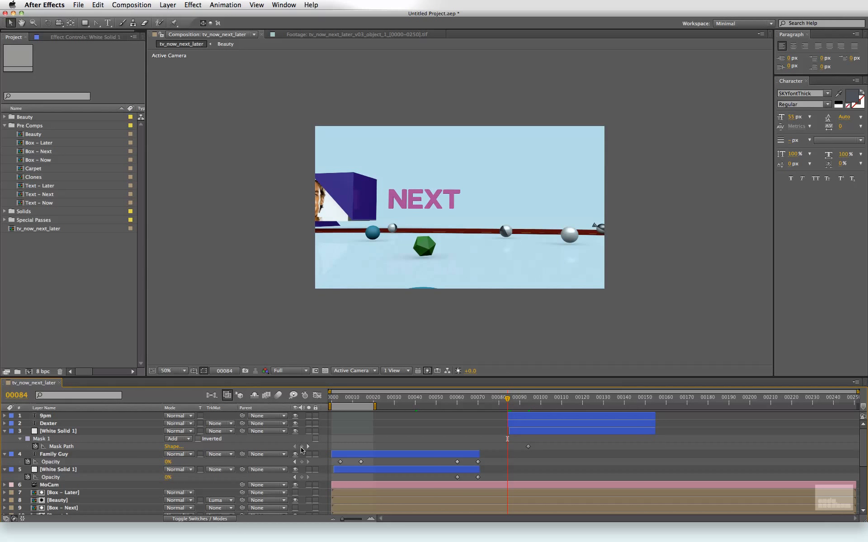
{"action": "left_click", "coordinate": [302, 447]}
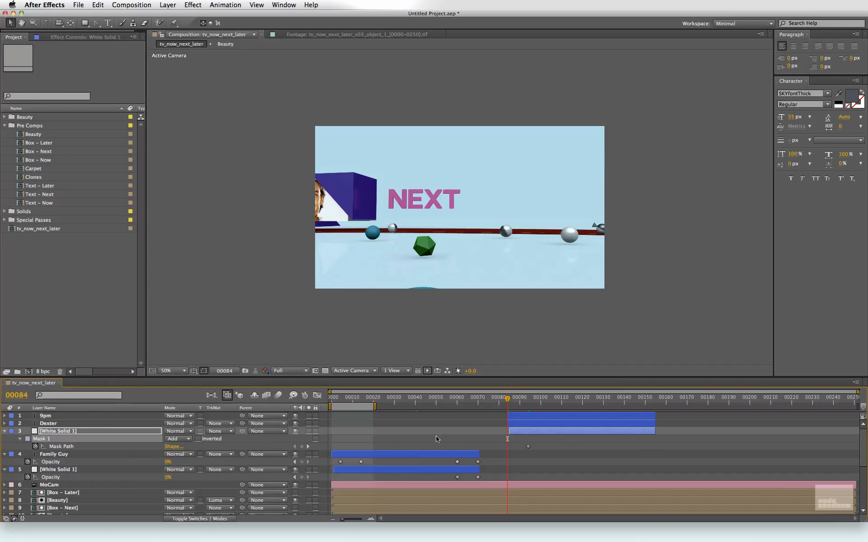
Extend the Next strip solid's start to frame 84 and keyframe its taller mask there, collapsed to the strip's left edge
{"action": "left_click", "coordinate": [528, 447]}
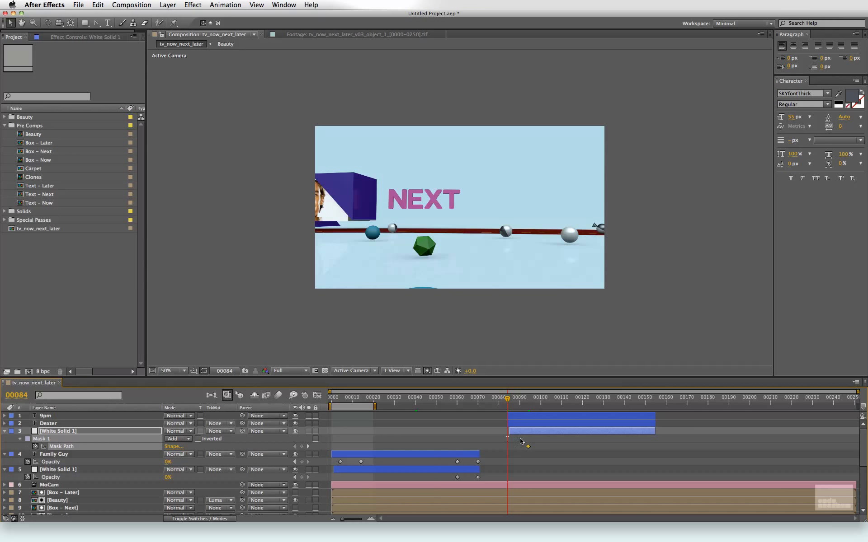
{"action": "key", "text": "alt+bracketleft"}
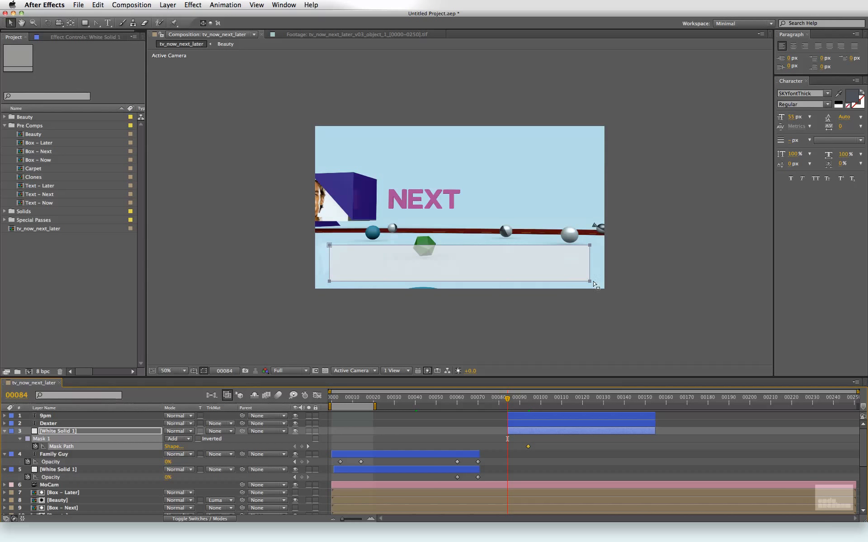
{"action": "left_click", "coordinate": [590, 249]}
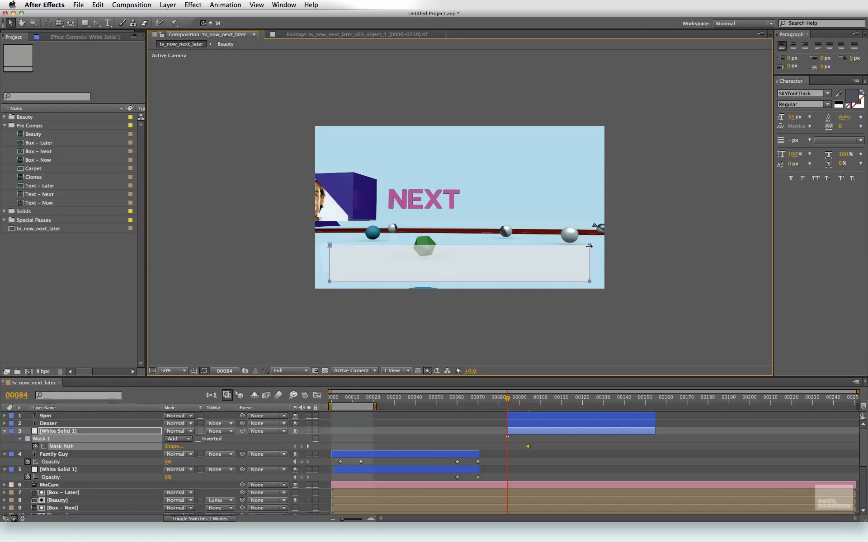
{"action": "left_click_drag", "start_coordinate": [577, 265], "coordinate": [331, 264]}
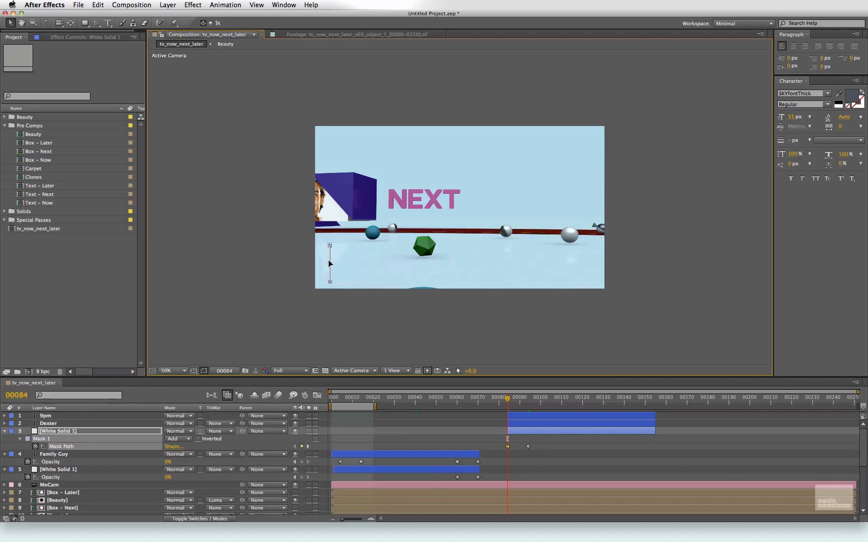
{"action": "left_click", "coordinate": [542, 464]}
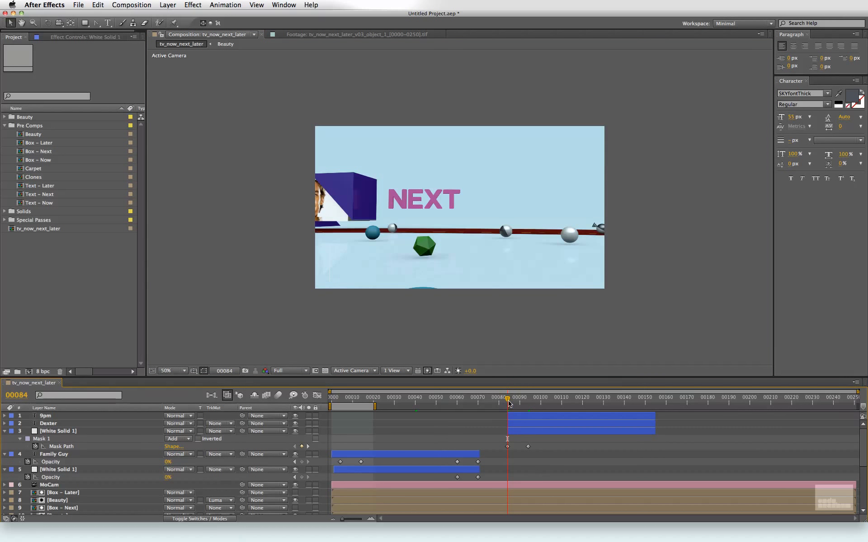
Shift the 9pm, Dexter and Next strip layers together so they start at frame 90
{"action": "left_click_drag", "start_coordinate": [508, 398], "coordinate": [618, 411]}
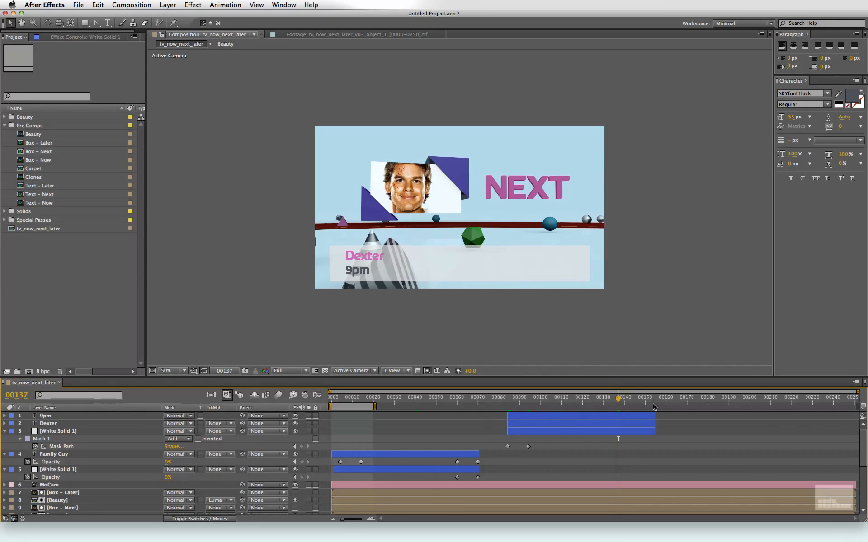
{"action": "left_click", "coordinate": [634, 406]}
{"action": "left_click_drag", "start_coordinate": [635, 407], "coordinate": [678, 407]}
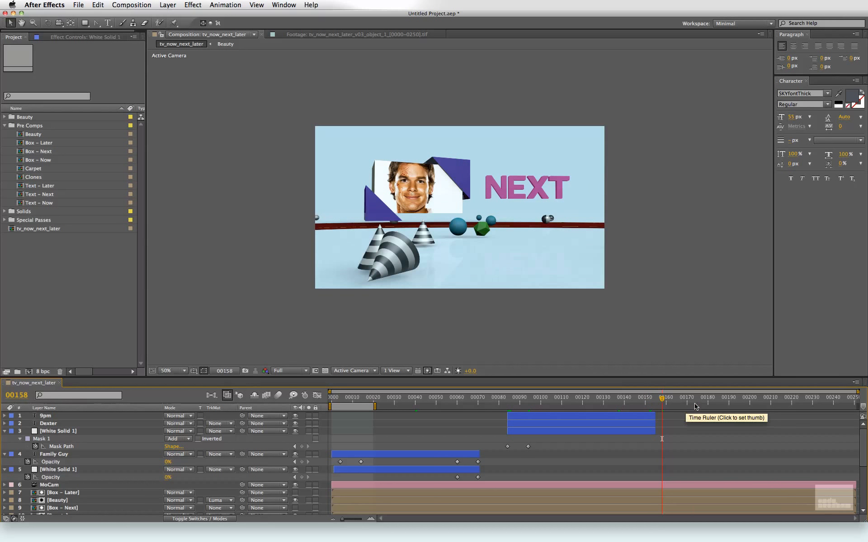
{"action": "left_click", "coordinate": [695, 404]}
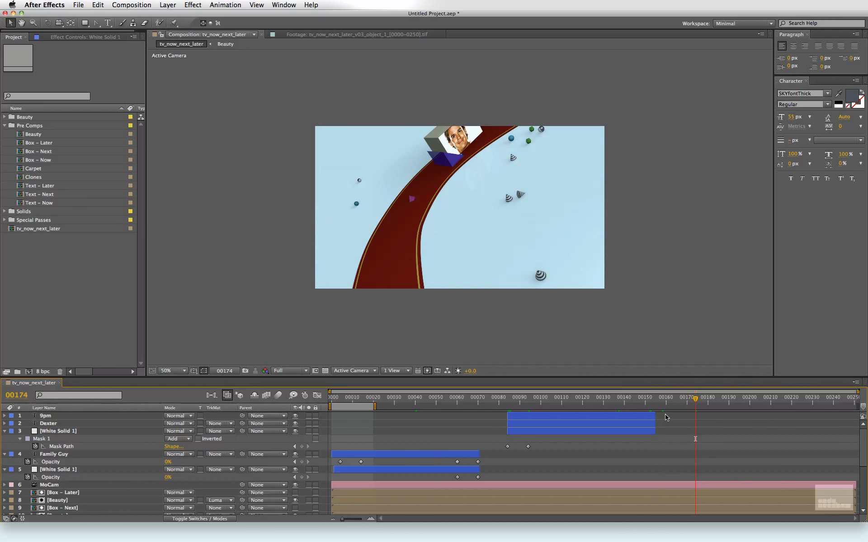
{"action": "left_click", "coordinate": [644, 418]}
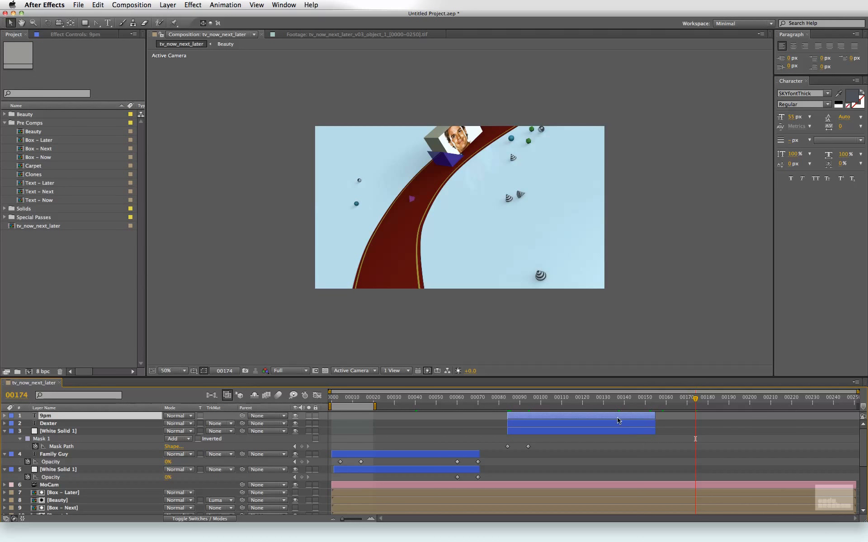
{"action": "left_click", "coordinate": [589, 431], "text": "shift"}
{"action": "left_click", "coordinate": [519, 398]}
{"action": "left_click_drag", "start_coordinate": [548, 420], "coordinate": [713, 412]}
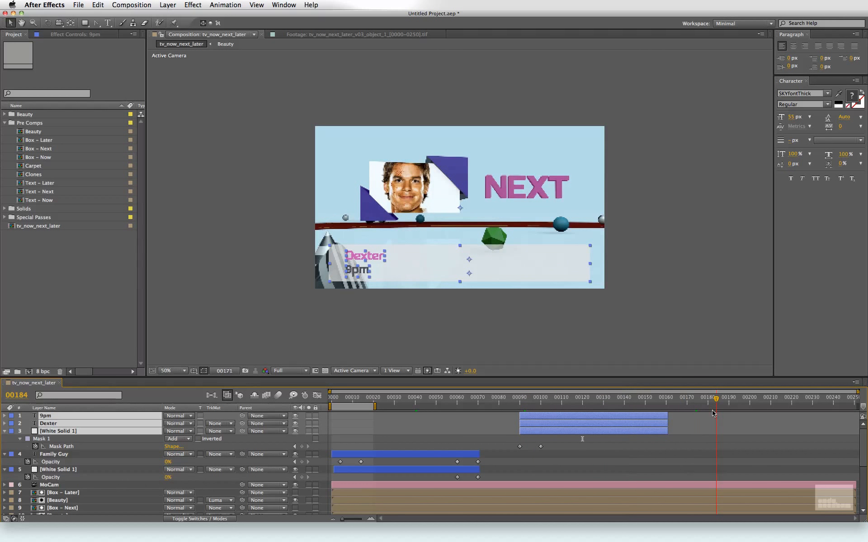
Give the 9pm, Dexter and Next strip layers the Fuchsia label and duplicate all three
{"action": "left_click", "coordinate": [26, 438]}
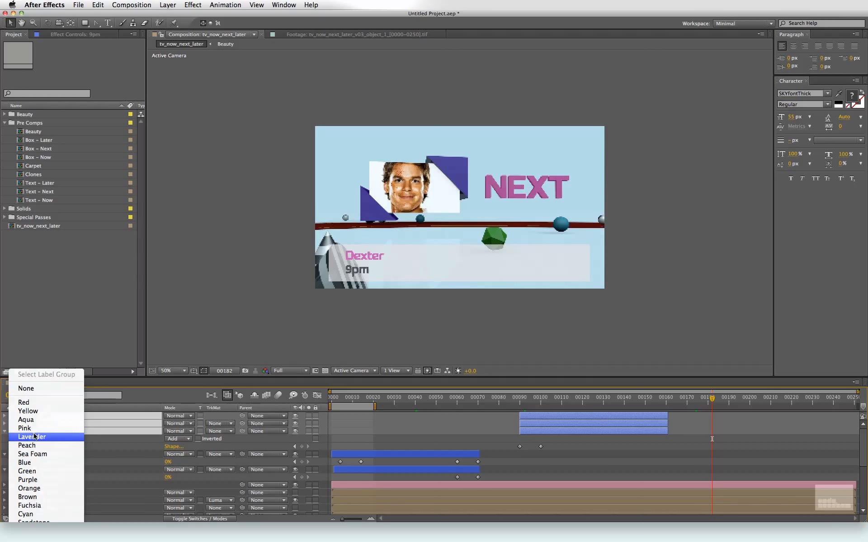
{"action": "left_click", "coordinate": [30, 505]}
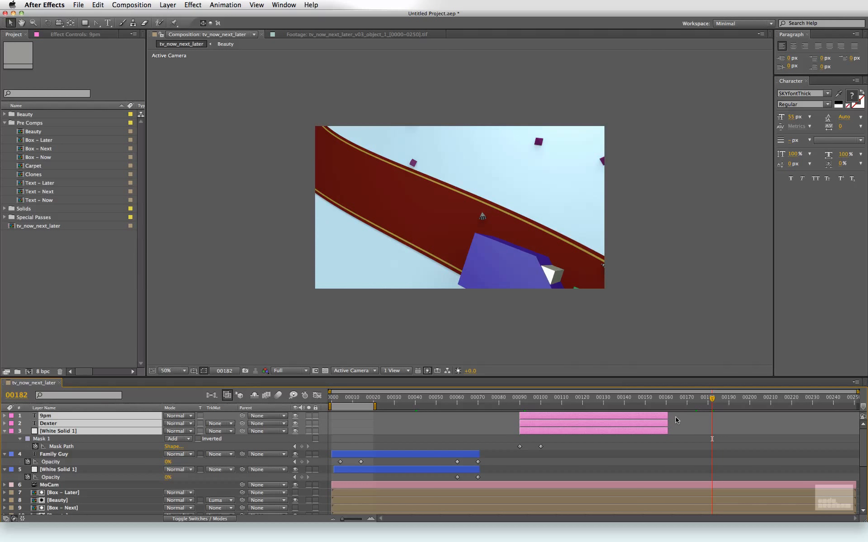
{"action": "key", "text": "super+d"}
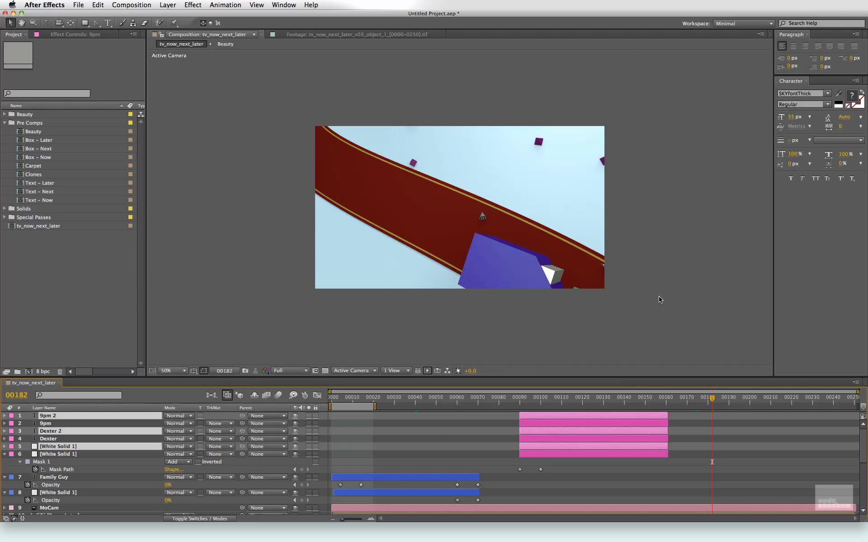
Bring the duplicated 9pm, Dexter and strip layers to the top of the stack and shift them to start at frame 180
{"action": "key", "text": "super+shift+bracketright"}
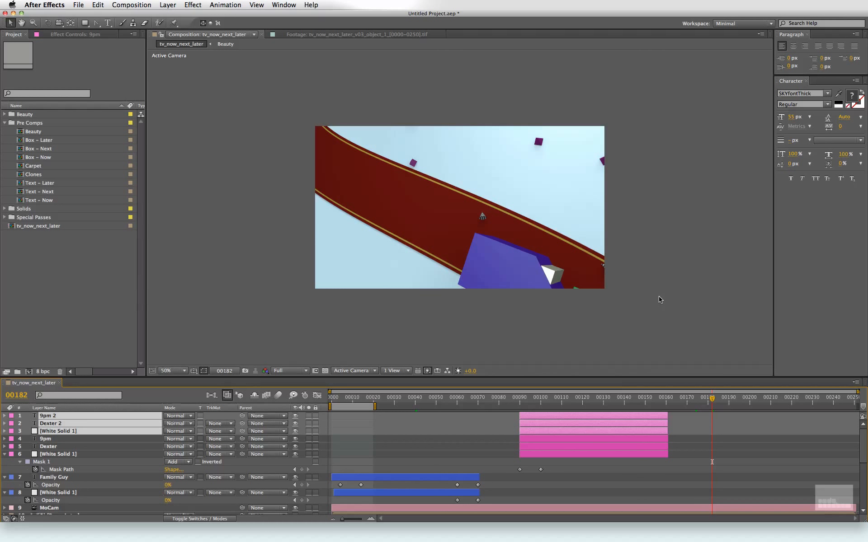
{"action": "left_click_drag", "start_coordinate": [622, 416], "coordinate": [810, 427]}
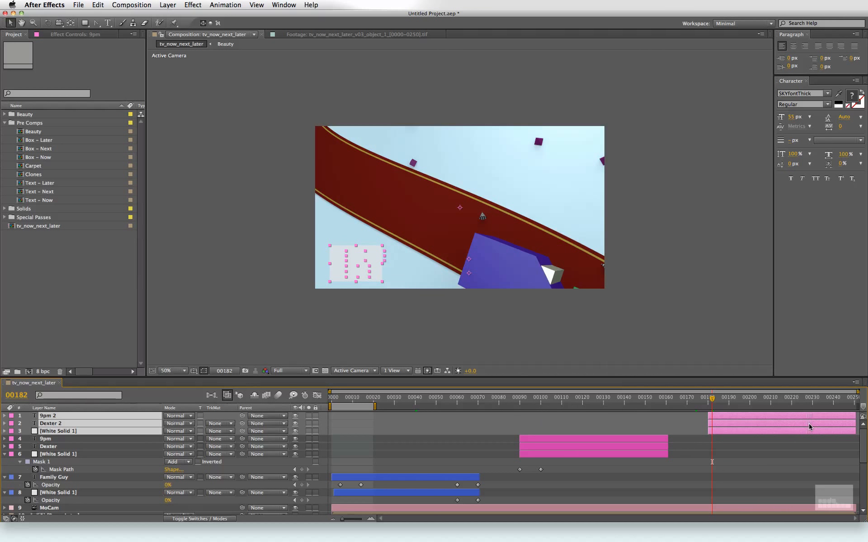
{"action": "left_click", "coordinate": [703, 405]}
{"action": "left_click_drag", "start_coordinate": [704, 405], "coordinate": [774, 411]}
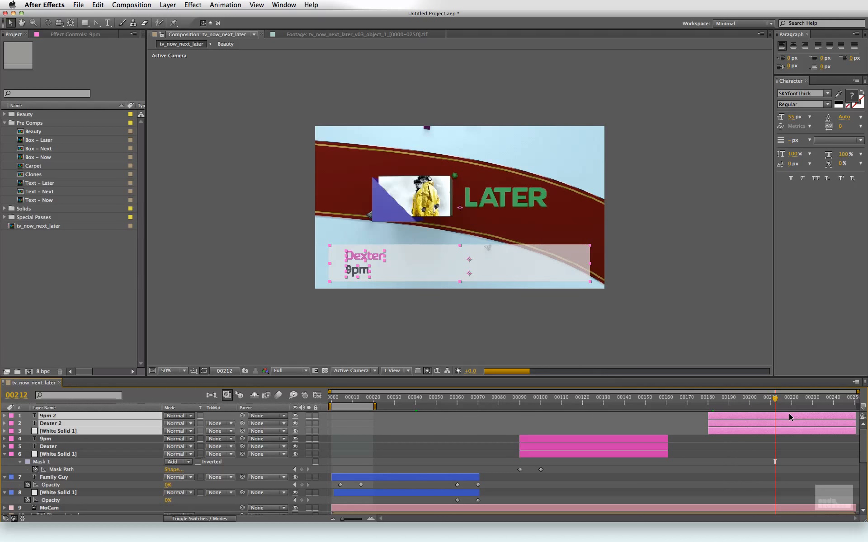
Change the duplicated time text on the Later strip to 10pm
{"action": "left_click", "coordinate": [754, 461]}
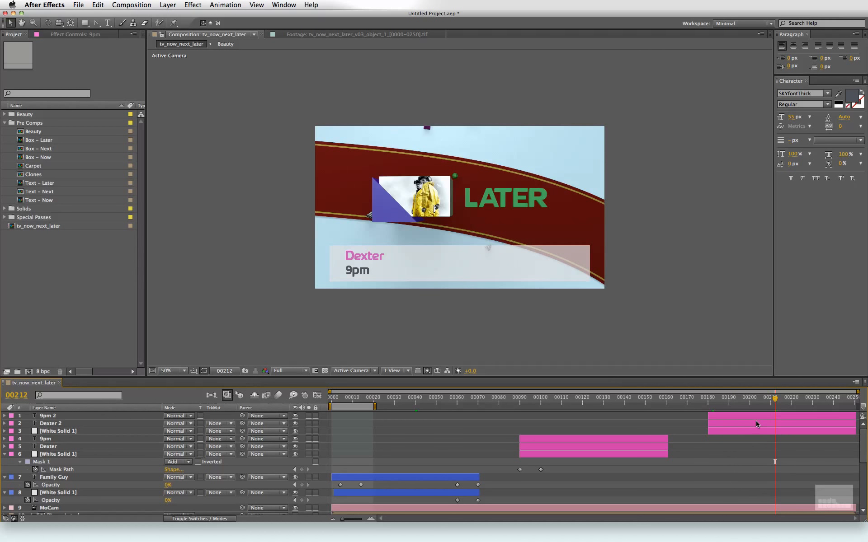
{"action": "left_click", "coordinate": [750, 419]}
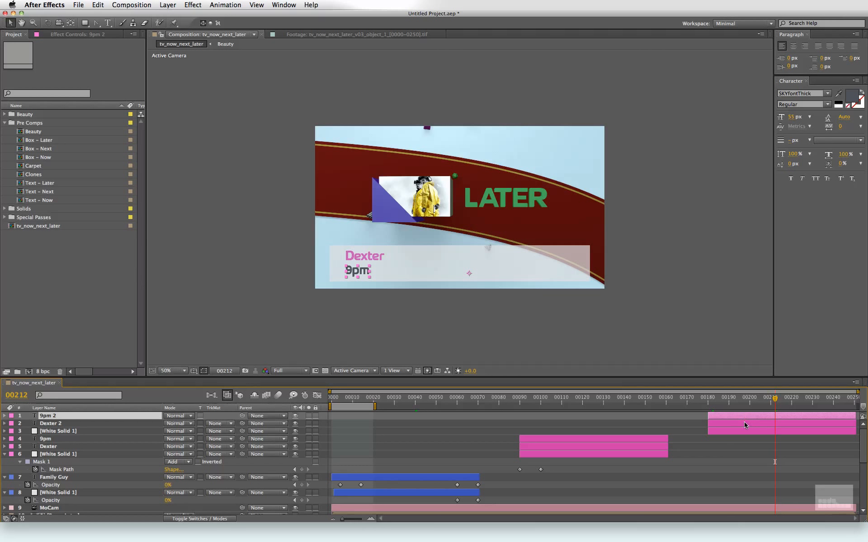
{"action": "left_click", "coordinate": [743, 422]}
{"action": "double_click", "coordinate": [742, 416]}
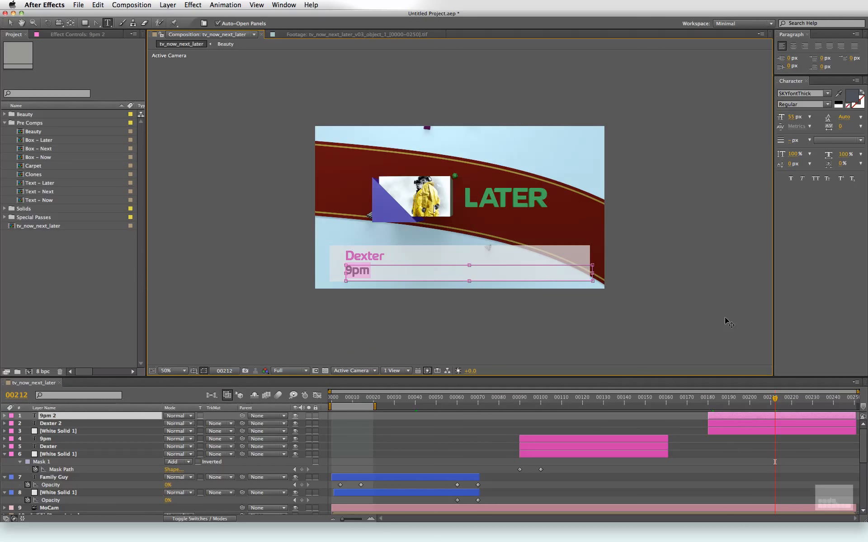
{"action": "key", "text": "Left"}
{"action": "key", "text": "Delete"}
{"action": "type", "text": "10"}
{"action": "key", "text": "KP_Enter"}
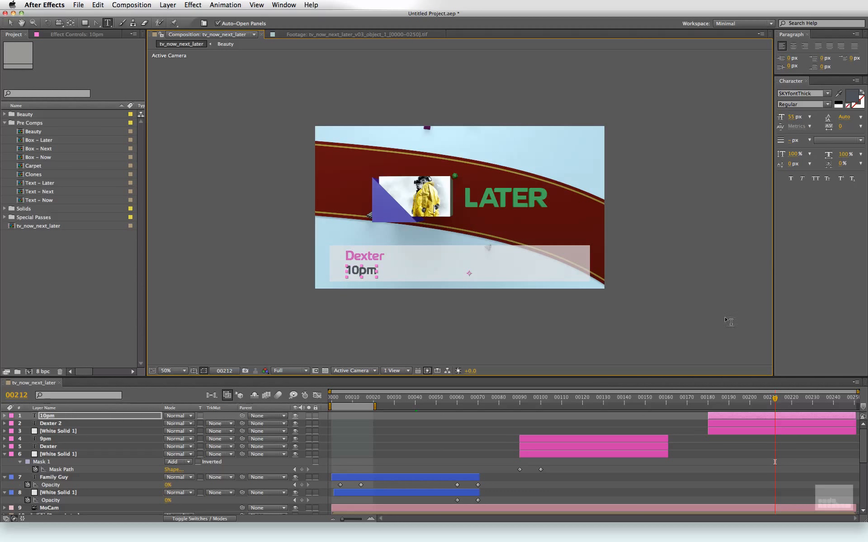
Replace the duplicated Dexter title on the Later strip with Breaking Bad
{"action": "double_click", "coordinate": [740, 430]}
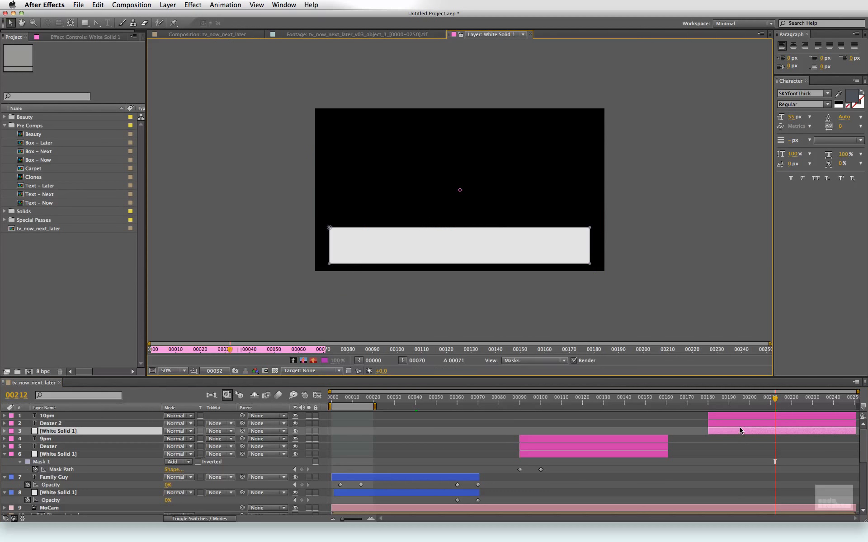
{"action": "left_click", "coordinate": [205, 34]}
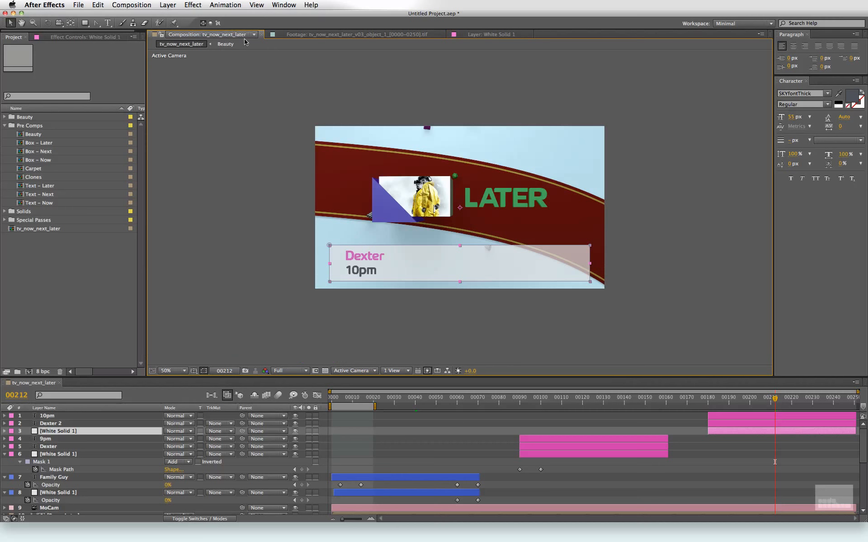
{"action": "left_click", "coordinate": [736, 424]}
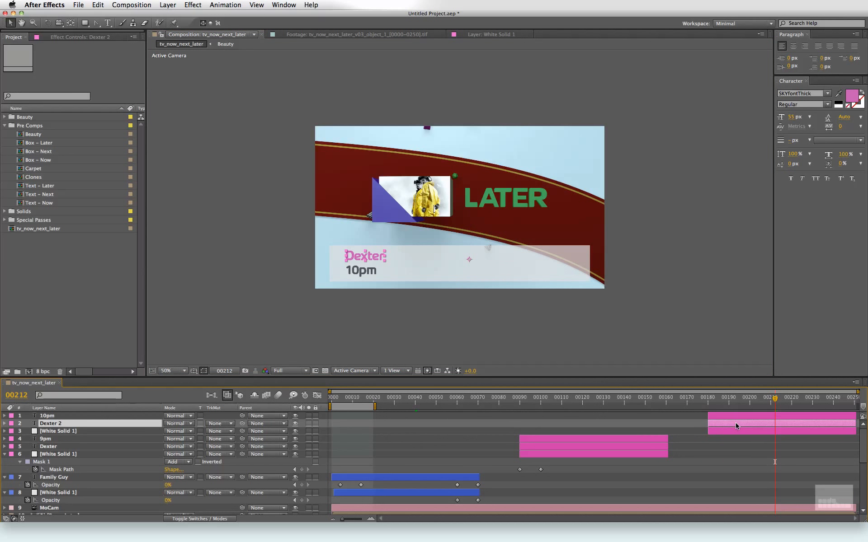
{"action": "double_click", "coordinate": [737, 425]}
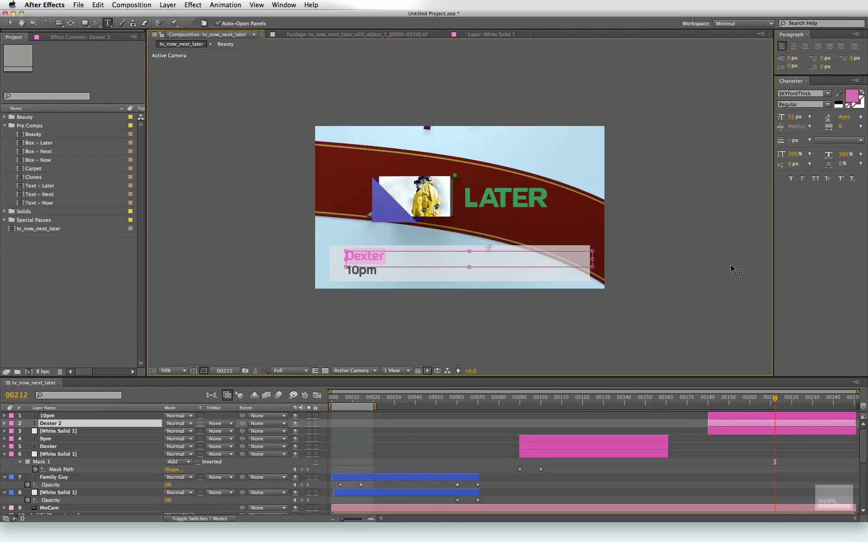
{"action": "type", "text": "Bre"}
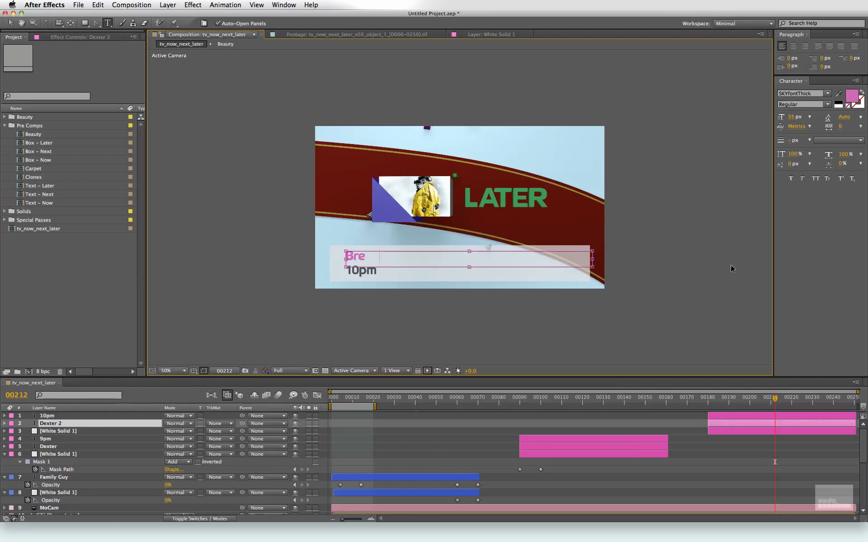
{"action": "type", "text": "aking B"}
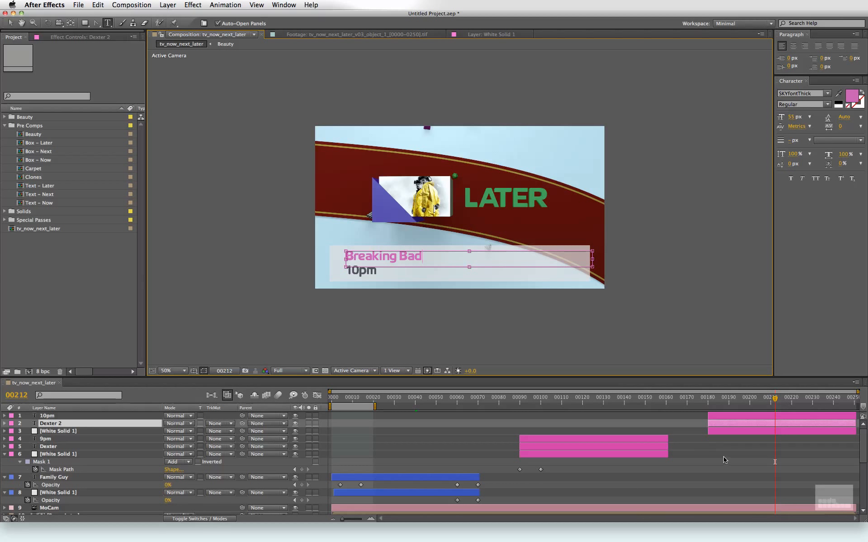
{"action": "type", "text": "ad"}
{"action": "key", "text": "KP_Enter"}
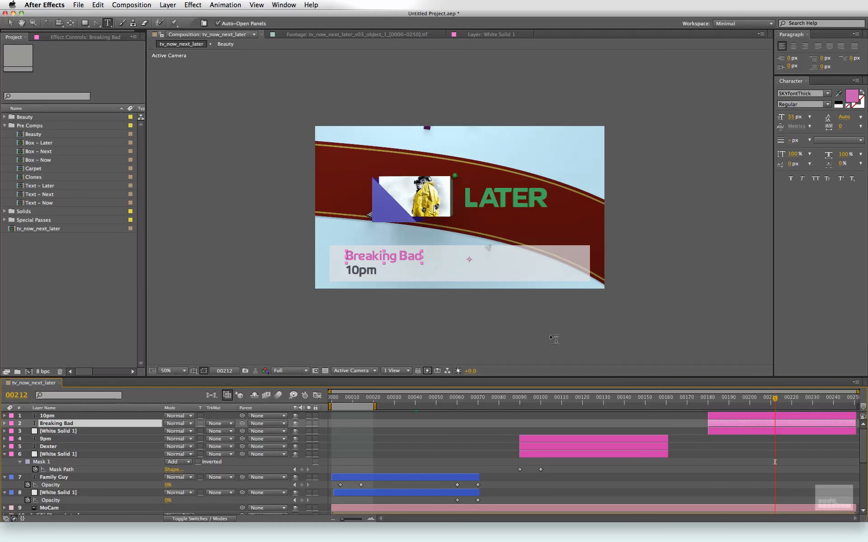
Colour the Breaking Bad title with the green sampled from the LATER lettering, darkened slightly to 43A35A
{"action": "triple_click", "coordinate": [389, 258]}
{"action": "left_click", "coordinate": [838, 94]}
{"action": "left_click", "coordinate": [852, 96]}
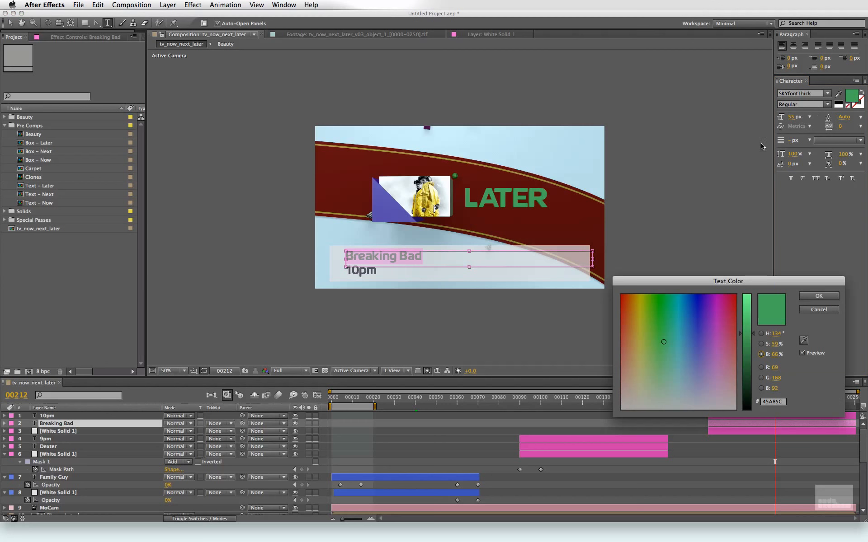
{"action": "left_click_drag", "start_coordinate": [750, 337], "coordinate": [754, 337]}
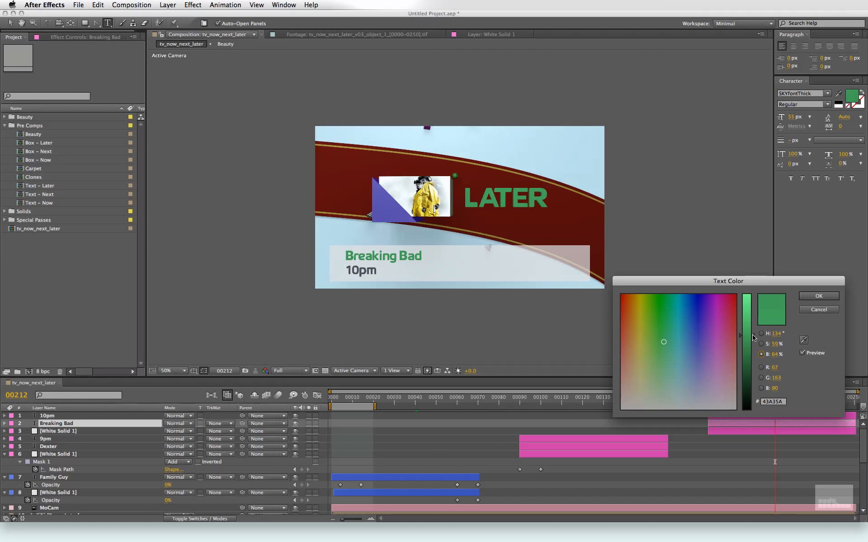
{"action": "left_click", "coordinate": [819, 296]}
{"action": "left_click", "coordinate": [785, 457]}
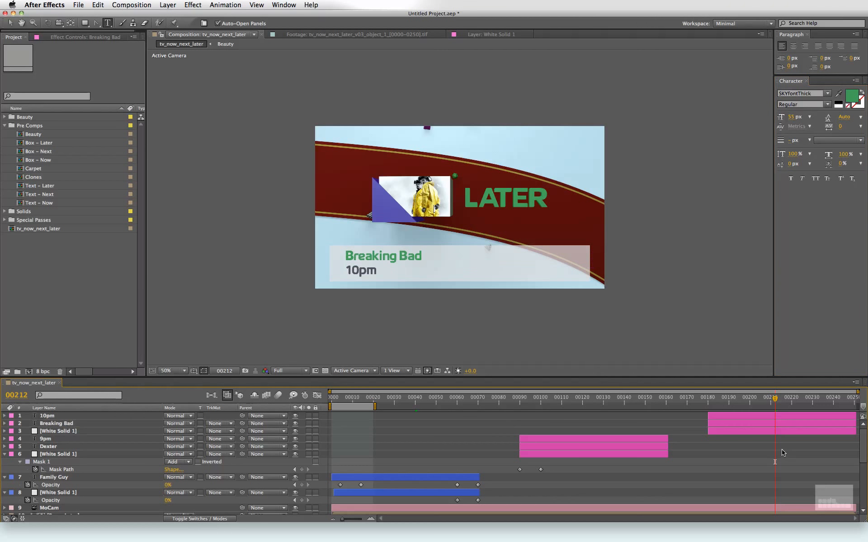
Delete the fade-out opacity keyframes at the end of the 10pm, Breaking Bad and Later strip layers
{"action": "left_click_drag", "start_coordinate": [777, 405], "coordinate": [863, 407]}
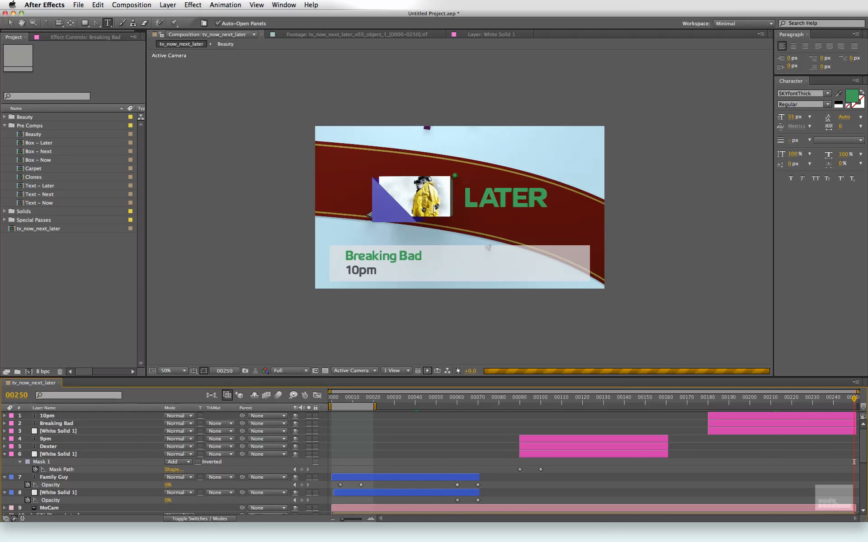
{"action": "left_click", "coordinate": [848, 416]}
{"action": "left_click", "coordinate": [843, 432], "text": "shift"}
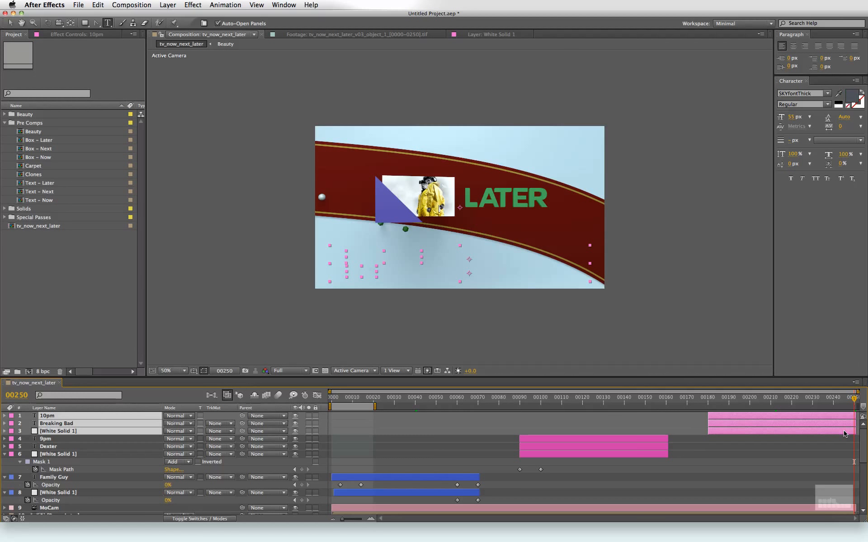
{"action": "key", "text": "t"}
{"action": "left_click", "coordinate": [825, 404]}
{"action": "left_click_drag", "start_coordinate": [828, 422], "coordinate": [859, 461]}
{"action": "key", "text": "Delete"}
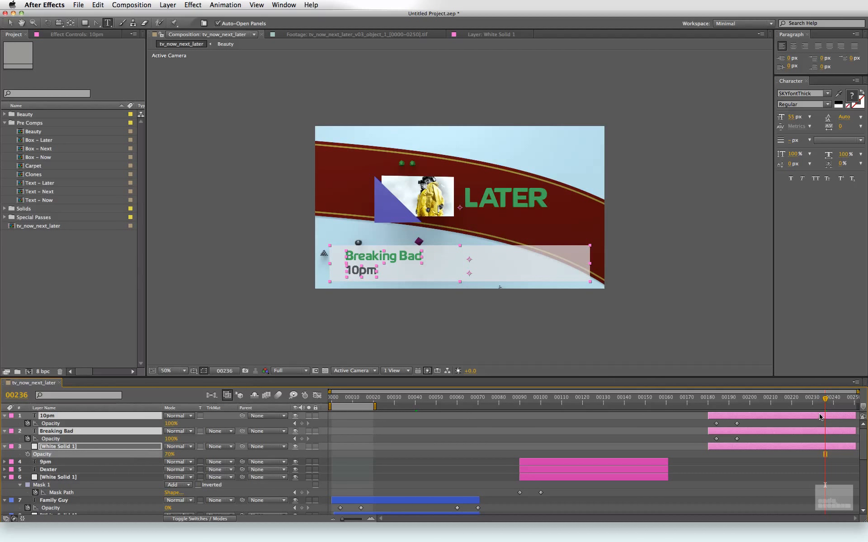
{"action": "left_click", "coordinate": [762, 407]}
{"action": "left_click", "coordinate": [721, 409]}
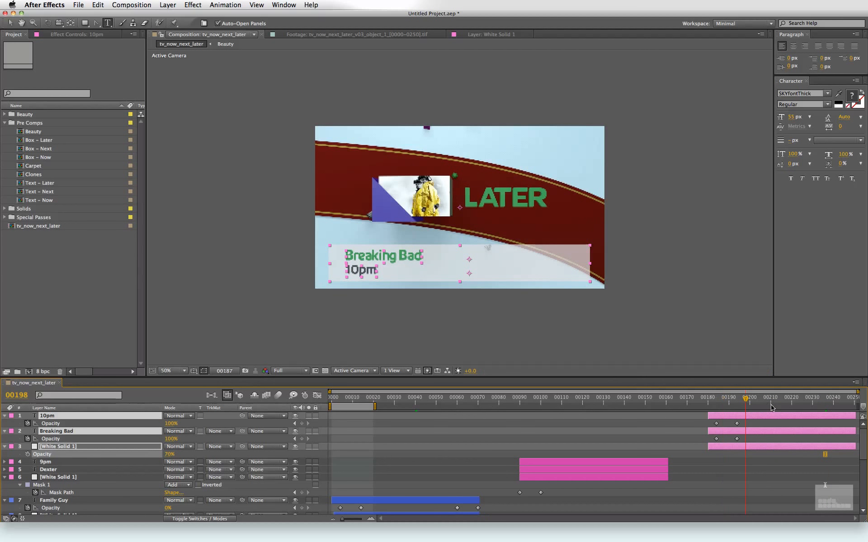
{"action": "left_click", "coordinate": [770, 402]}
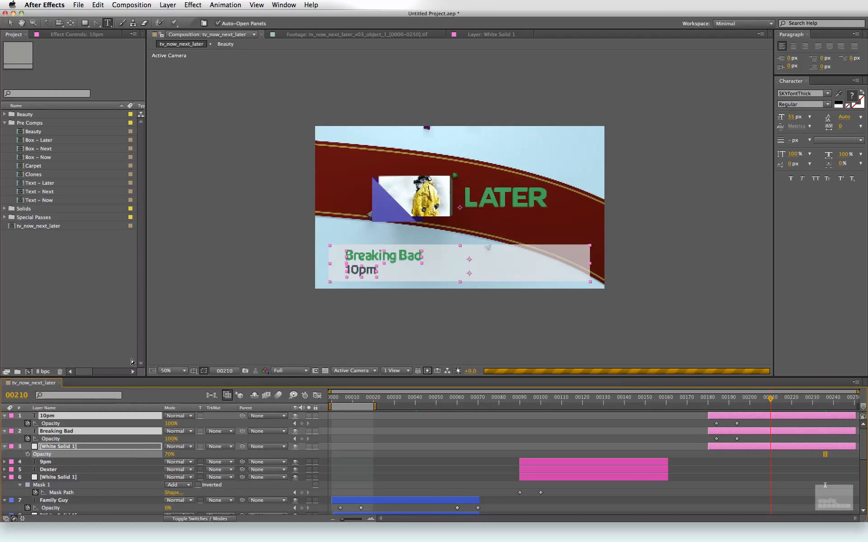
Collapse the expanded properties of the title, time and strip layers in the timeline
{"action": "left_click", "coordinate": [4, 415]}
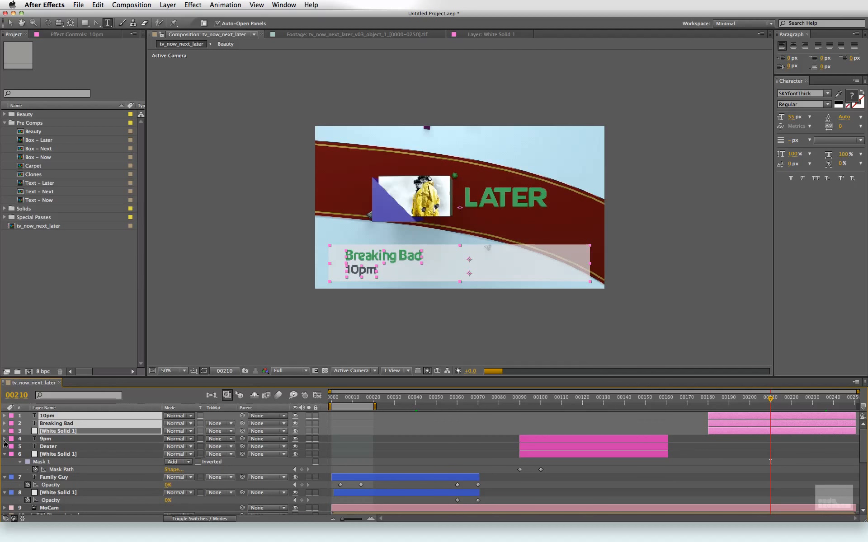
{"action": "left_click", "coordinate": [5, 454]}
{"action": "left_click", "coordinate": [6, 468]}
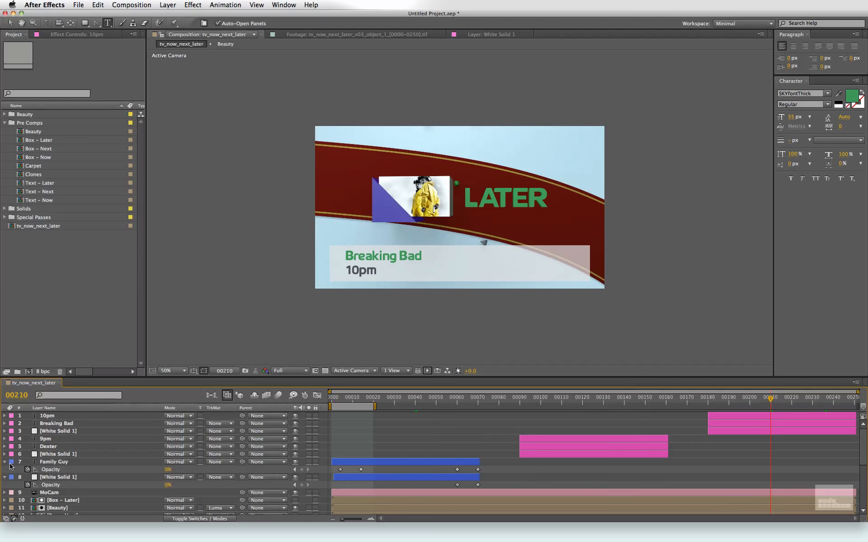
{"action": "left_click", "coordinate": [33, 464]}
{"action": "left_click", "coordinate": [4, 462]}
{"action": "left_click", "coordinate": [5, 470]}
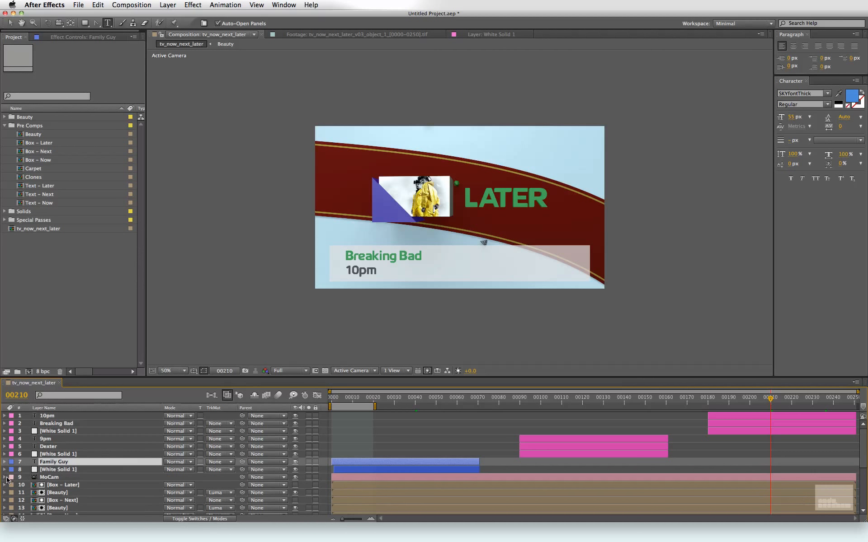
Add an adjustment layer and place it directly below MoCam, above the Box - Later layer
{"action": "left_click", "coordinate": [80, 485]}
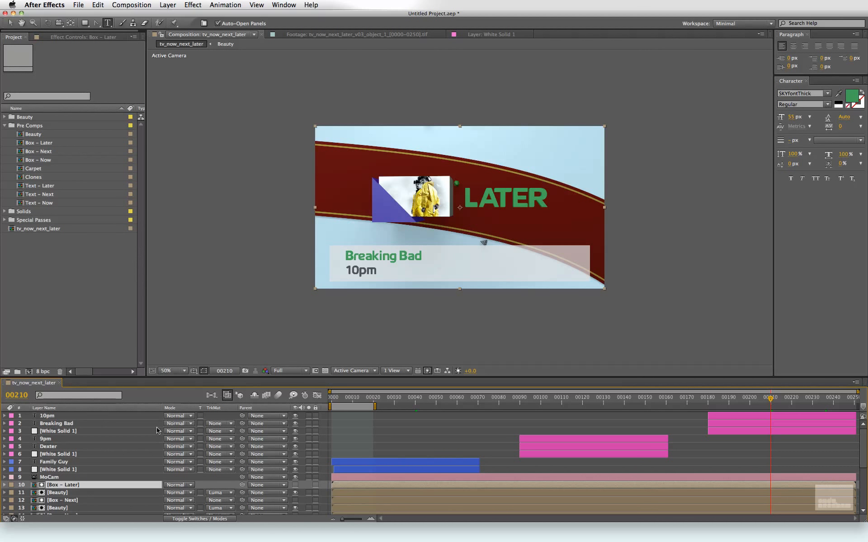
{"action": "left_click", "coordinate": [165, 5]}
{"action": "mouse_move", "coordinate": [173, 16]}
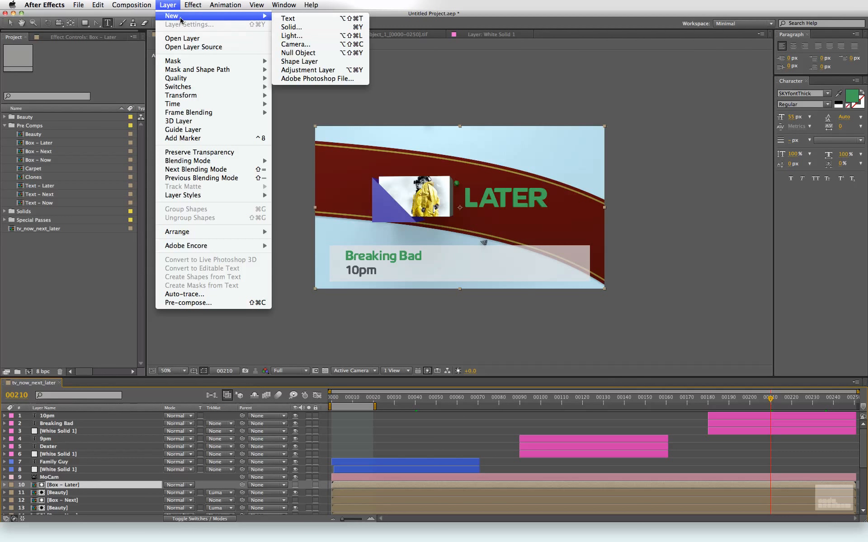
{"action": "left_click", "coordinate": [320, 71]}
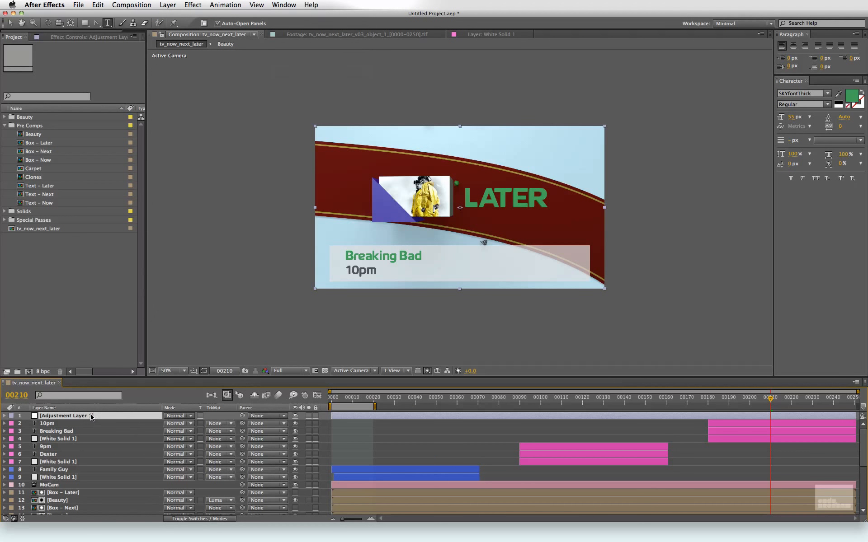
{"action": "left_click_drag", "start_coordinate": [86, 416], "coordinate": [88, 491]}
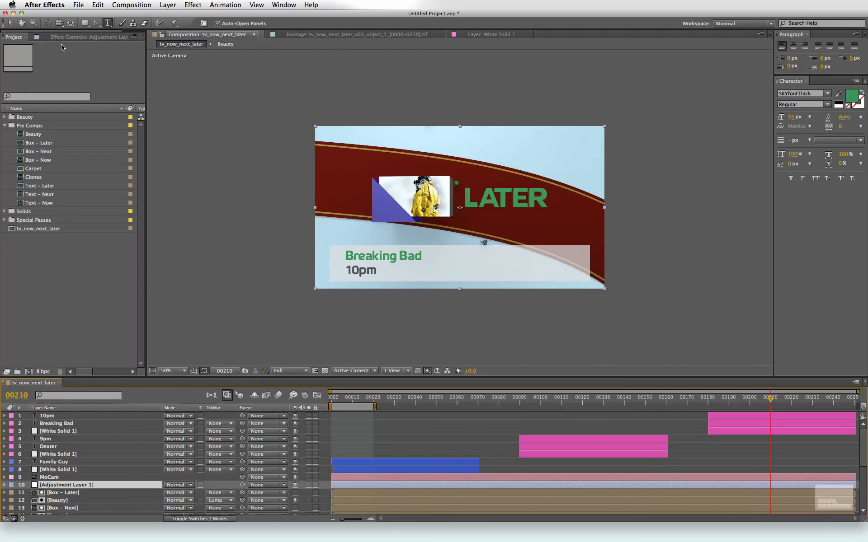
Apply Curves to the adjustment layer and shape the RGB curve into a gentle S to boost contrast
{"action": "left_click", "coordinate": [197, 4]}
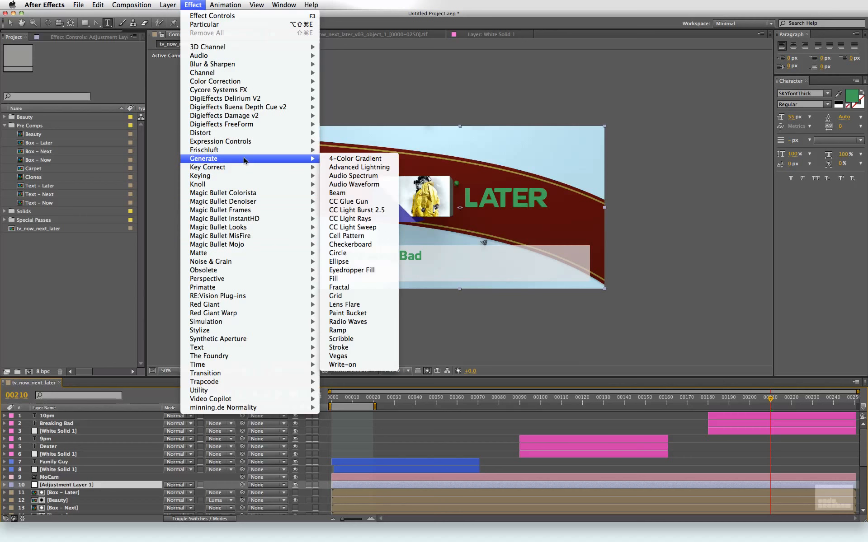
{"action": "mouse_move", "coordinate": [258, 82]}
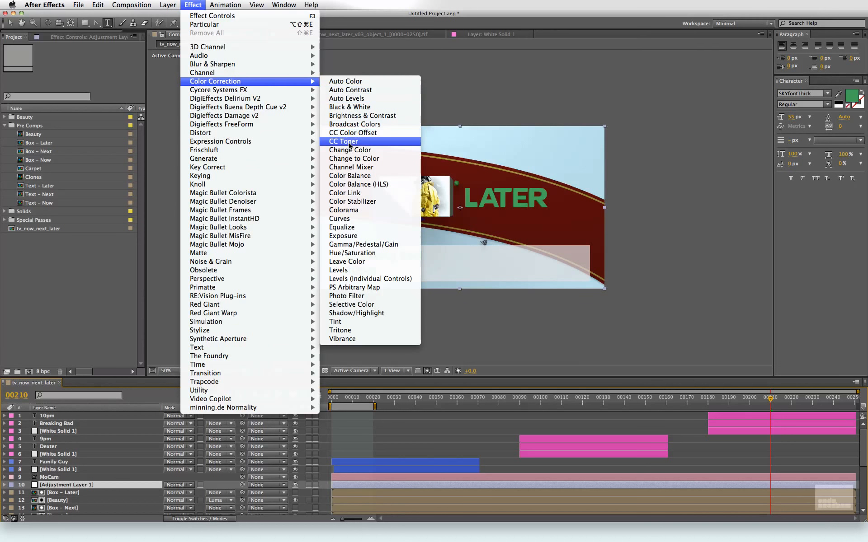
{"action": "left_click", "coordinate": [344, 219]}
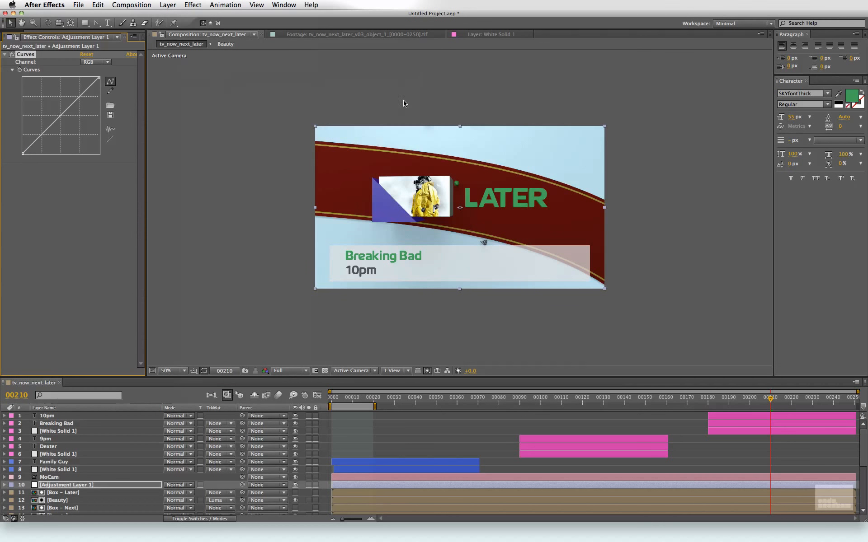
{"action": "left_click_drag", "start_coordinate": [42, 133], "coordinate": [45, 137]}
{"action": "left_click_drag", "start_coordinate": [74, 106], "coordinate": [77, 96]}
Raise the upper midtones of the Red curve and lift the black point of the Blue curve slightly
{"action": "left_click", "coordinate": [96, 62]}
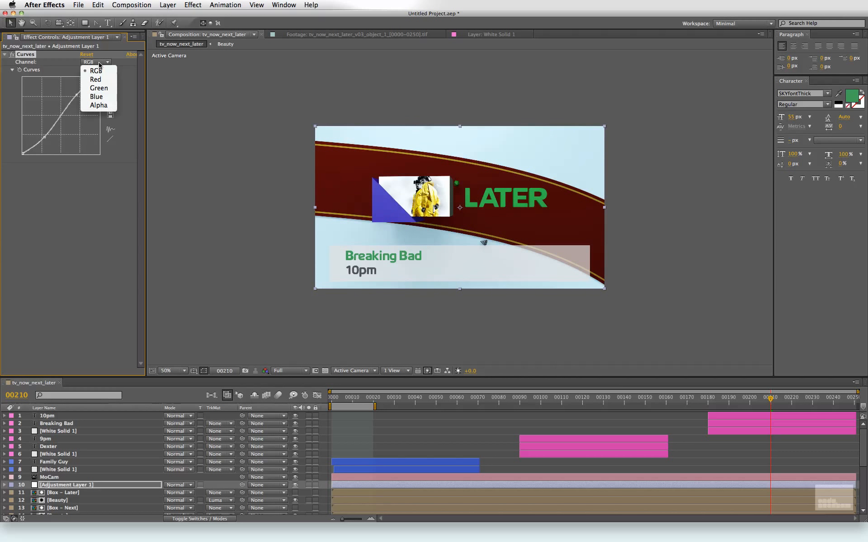
{"action": "left_click", "coordinate": [92, 75]}
{"action": "left_click_drag", "start_coordinate": [75, 101], "coordinate": [72, 97]}
{"action": "left_click", "coordinate": [104, 63]}
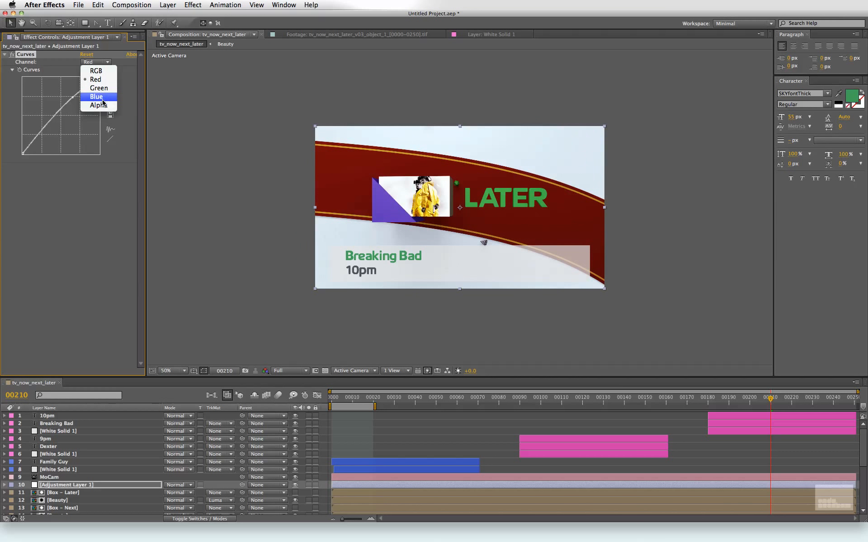
{"action": "key", "text": "Return"}
{"action": "left_click_drag", "start_coordinate": [22, 153], "coordinate": [22, 150]}
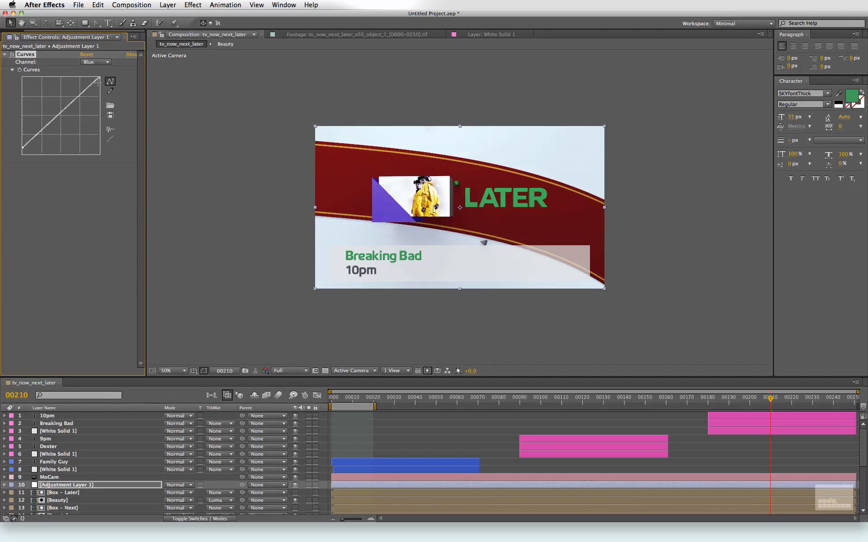
Lower the Blue curve's white point slightly and pull the midpoint of the RGB curve down to darken the midtones
{"action": "left_click_drag", "start_coordinate": [98, 82], "coordinate": [100, 83]}
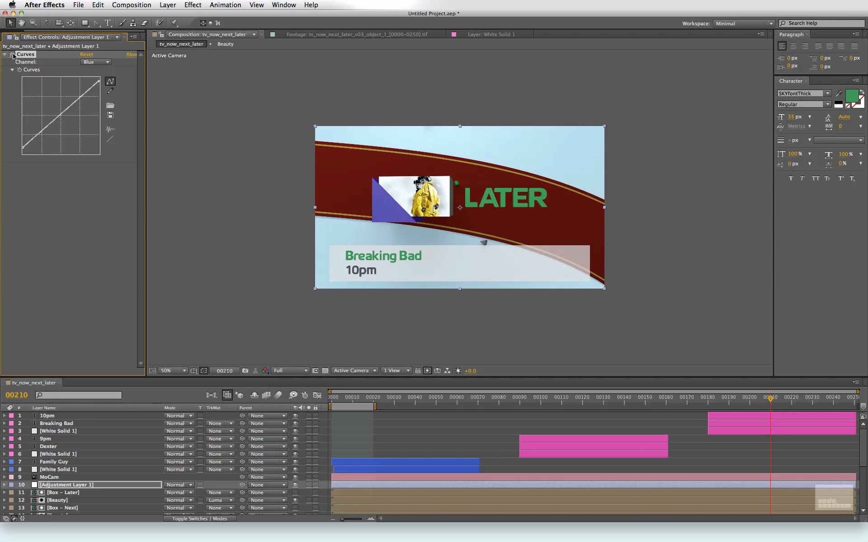
{"action": "left_click", "coordinate": [13, 53]}
{"action": "left_click", "coordinate": [96, 62]}
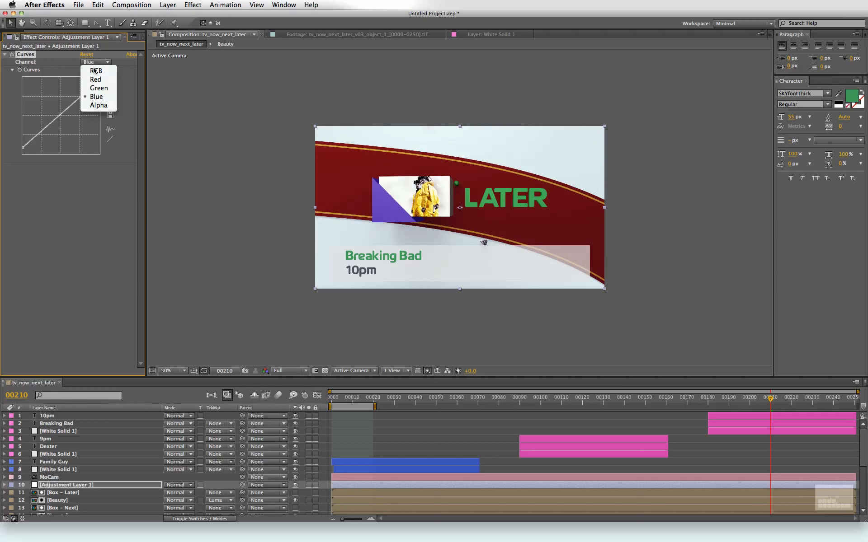
{"action": "left_click", "coordinate": [93, 69]}
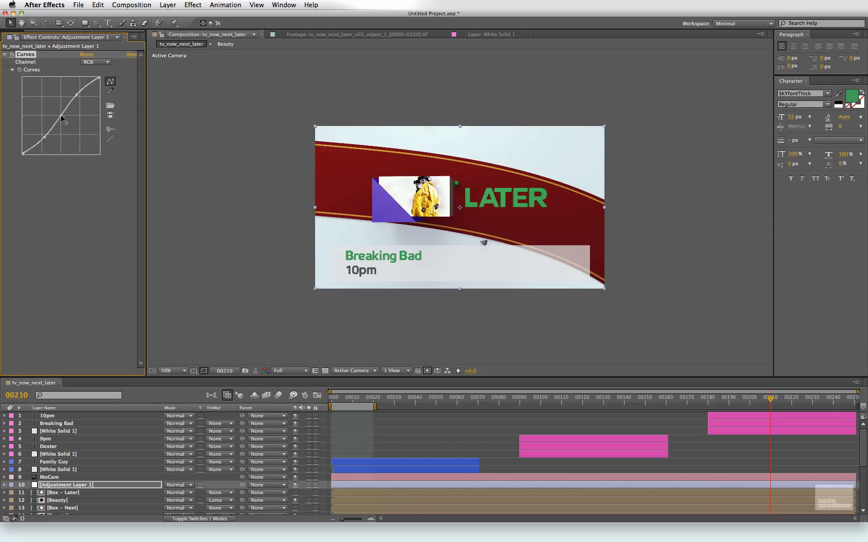
{"action": "left_click_drag", "start_coordinate": [61, 115], "coordinate": [63, 118]}
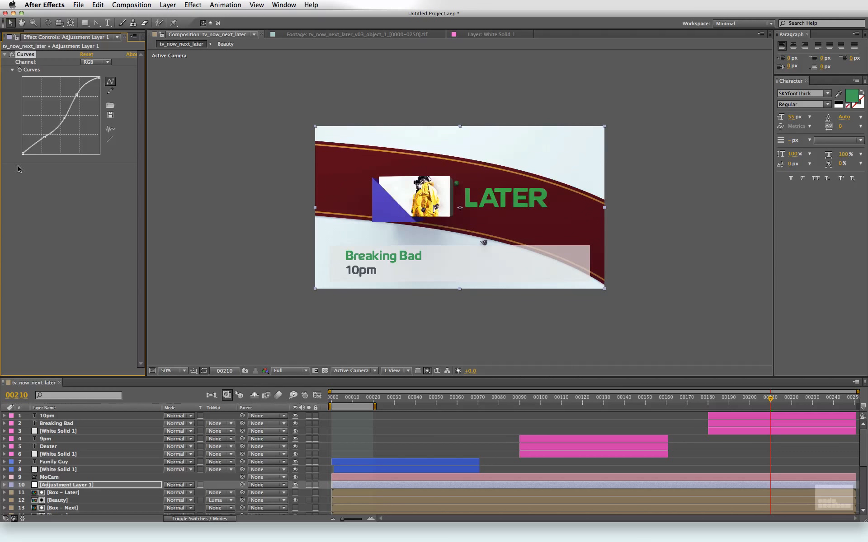
Rename the adjustment layer as CC
{"action": "left_click", "coordinate": [89, 486]}
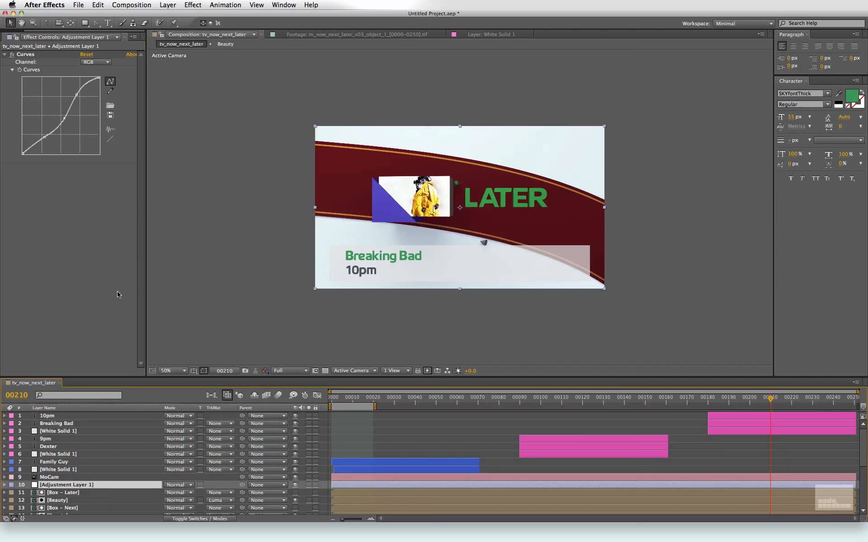
{"action": "key", "text": "Return"}
{"action": "type", "text": "CC"}
{"action": "key", "text": "Return"}
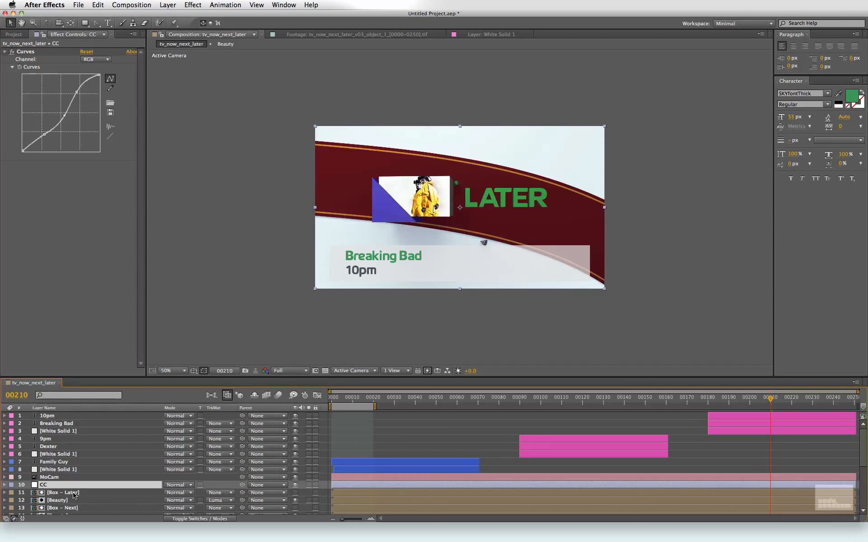
Apply Curves to the Beauty layer directly below Text - Now and raise its RGB midtones, judging the result on the NOW shot
{"action": "scroll", "coordinate": [859, 478], "scroll_direction": "down", "scroll_amount": 5}
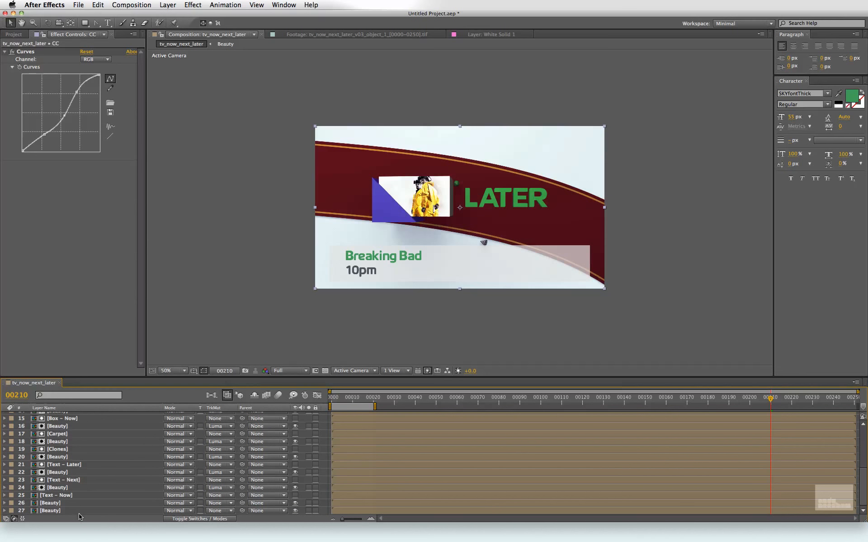
{"action": "double_click", "coordinate": [68, 503]}
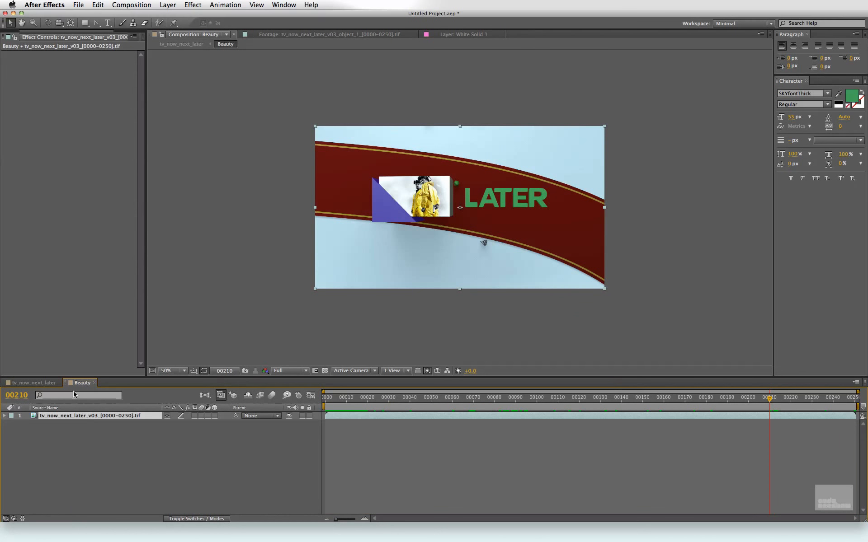
{"action": "left_click", "coordinate": [38, 383]}
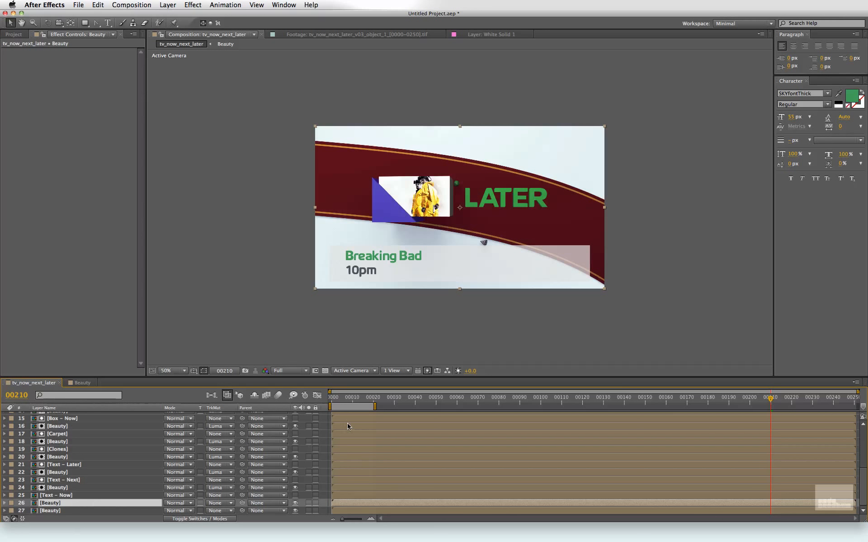
{"action": "left_click", "coordinate": [358, 400]}
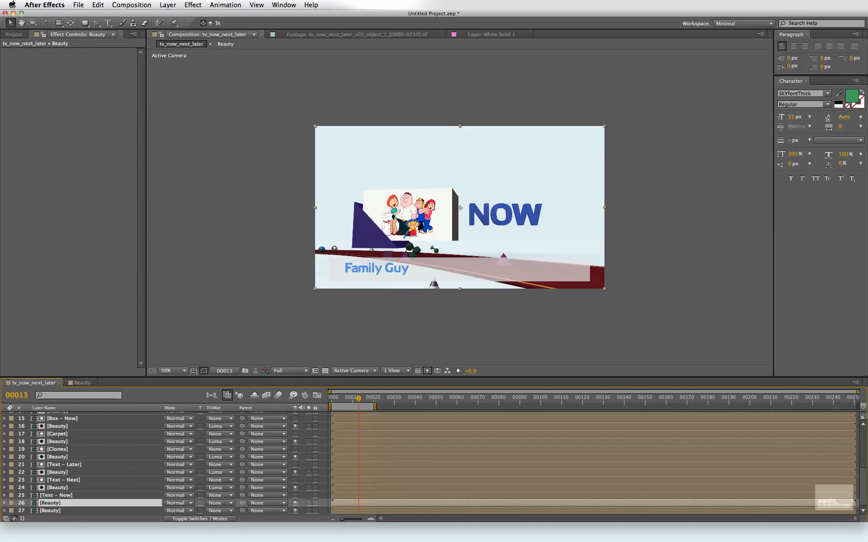
{"action": "left_click", "coordinate": [193, 4]}
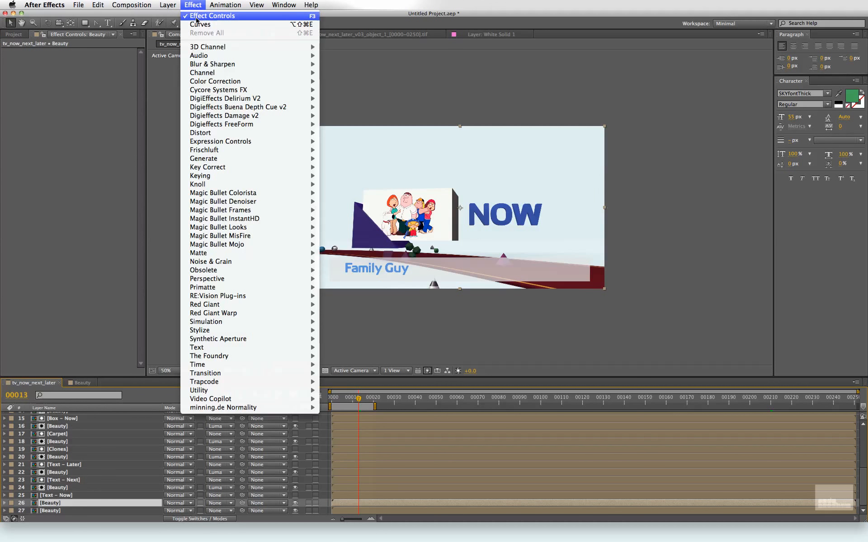
{"action": "left_click", "coordinate": [200, 25]}
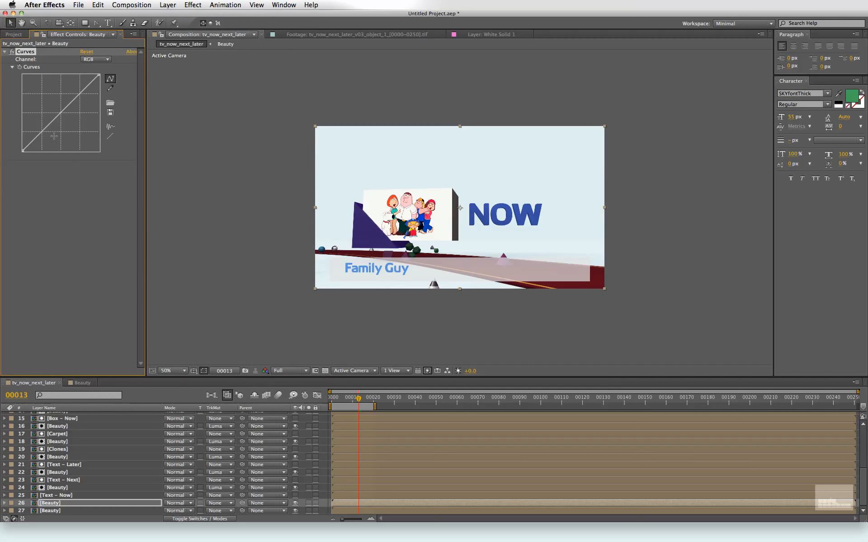
{"action": "left_click_drag", "start_coordinate": [63, 106], "coordinate": [58, 105]}
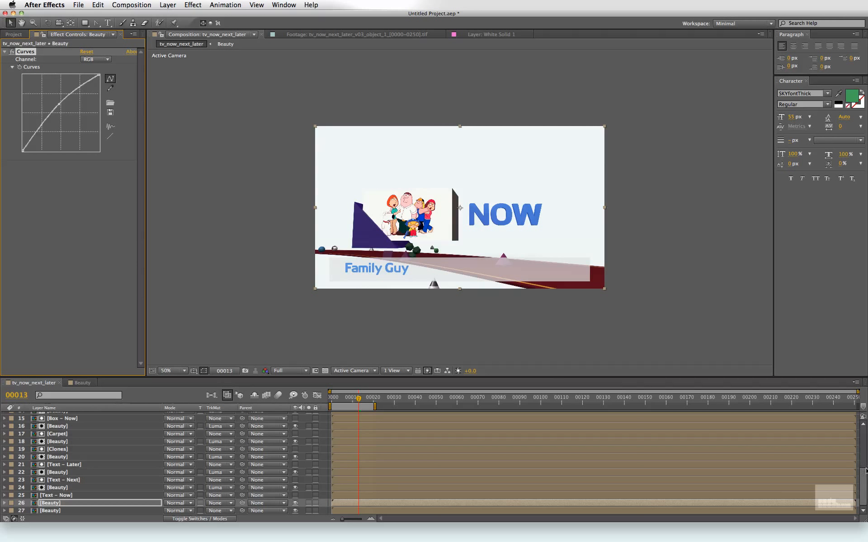
Soften the RGB curve of the CC layer by lowering its white point and highlights and raising its midpoint
{"action": "left_click_drag", "start_coordinate": [865, 468], "coordinate": [864, 429]}
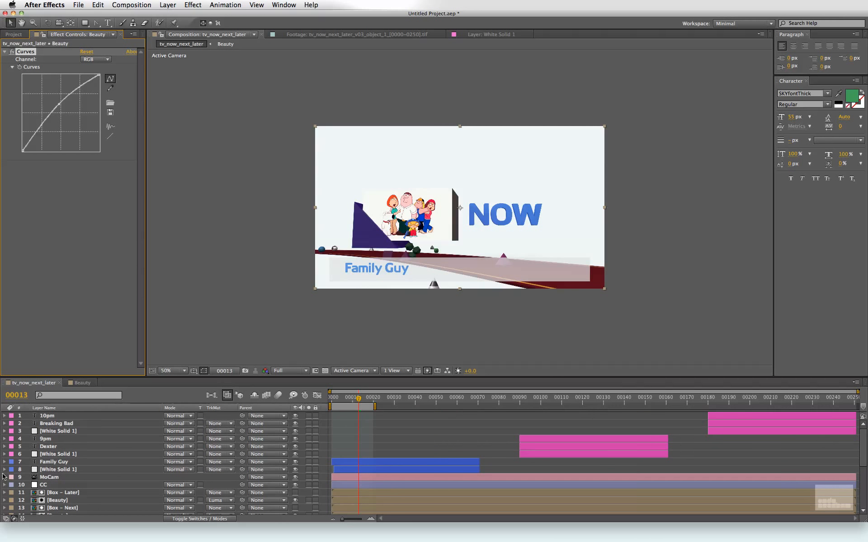
{"action": "left_click", "coordinate": [56, 485]}
{"action": "left_click_drag", "start_coordinate": [99, 75], "coordinate": [81, 98]}
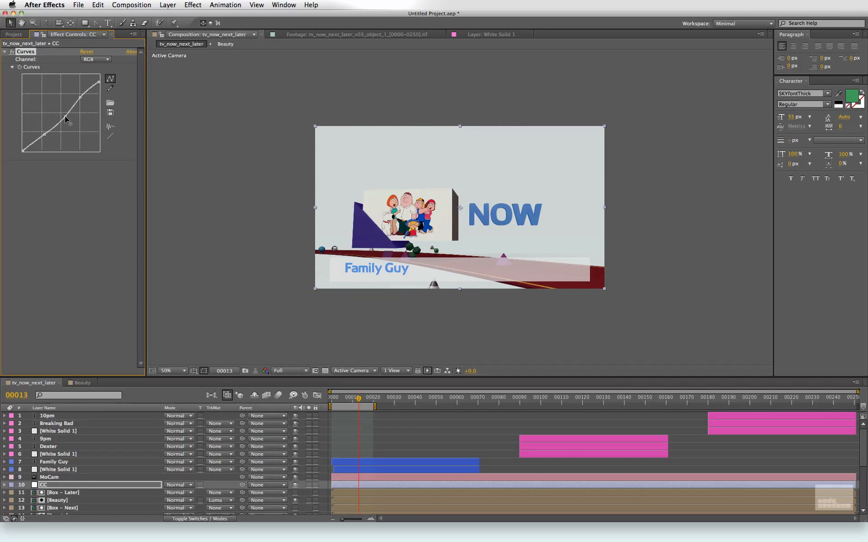
{"action": "left_click_drag", "start_coordinate": [65, 116], "coordinate": [60, 113]}
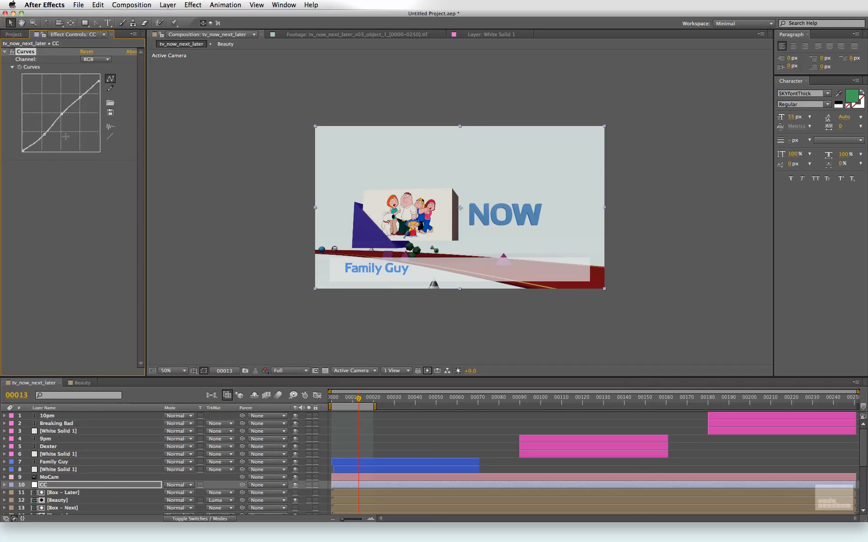
{"action": "left_click_drag", "start_coordinate": [45, 134], "coordinate": [43, 134]}
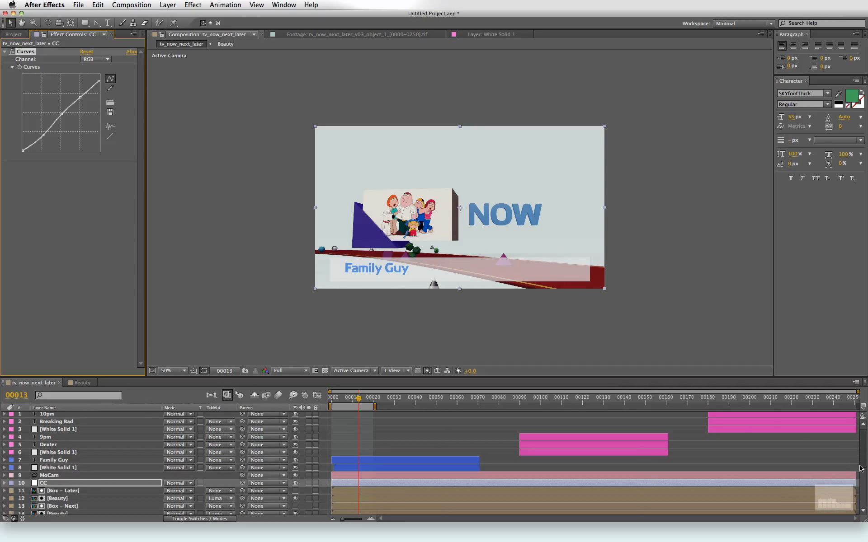
Pull down the shadows of the RGB curve on the Beauty layer below Text - Now to form an S-curve
{"action": "scroll", "coordinate": [361, 461], "scroll_direction": "down", "scroll_amount": 3}
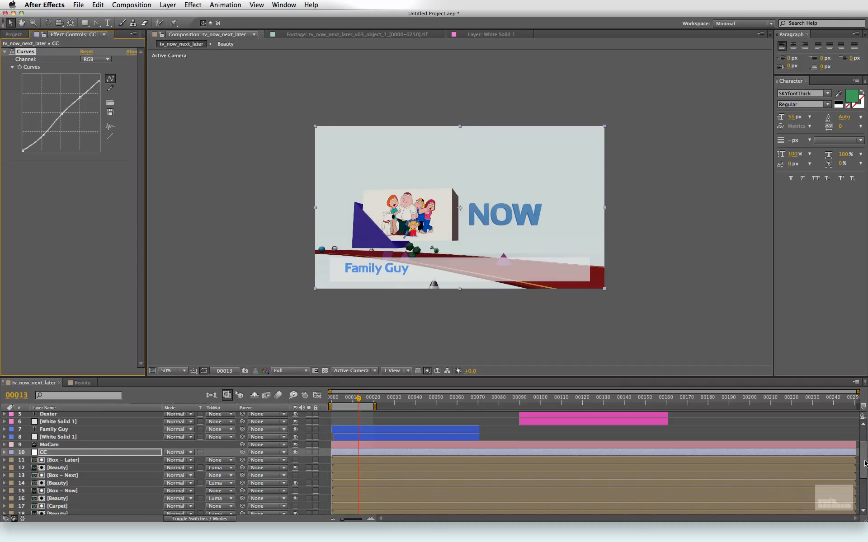
{"action": "scroll", "coordinate": [865, 466], "scroll_direction": "down", "scroll_amount": 5}
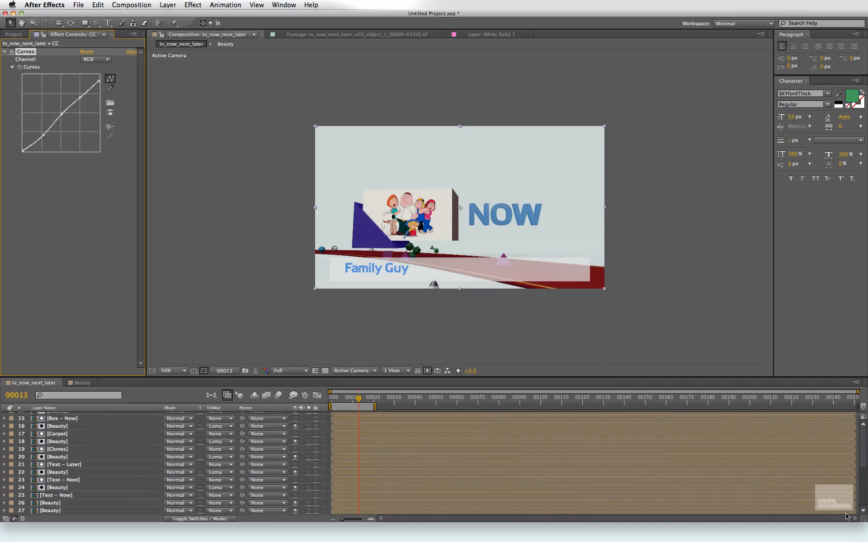
{"action": "left_click", "coordinate": [72, 503]}
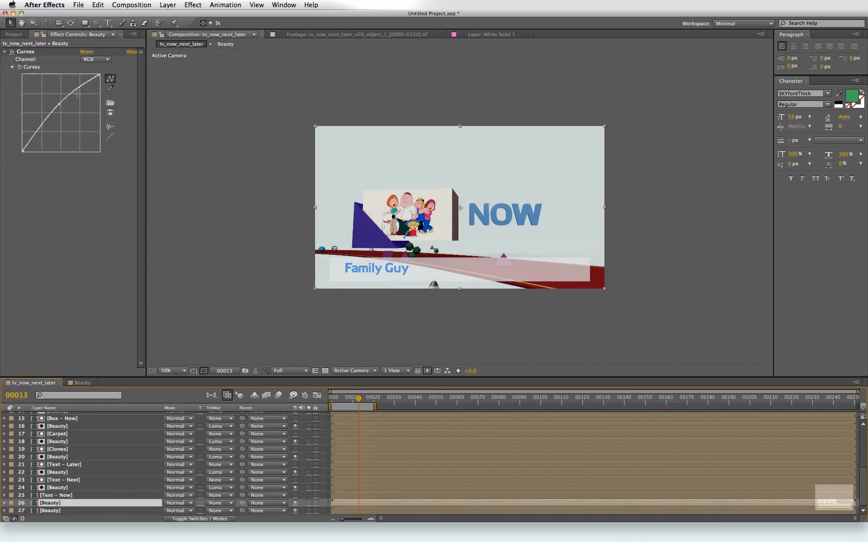
{"action": "left_click_drag", "start_coordinate": [44, 126], "coordinate": [42, 131]}
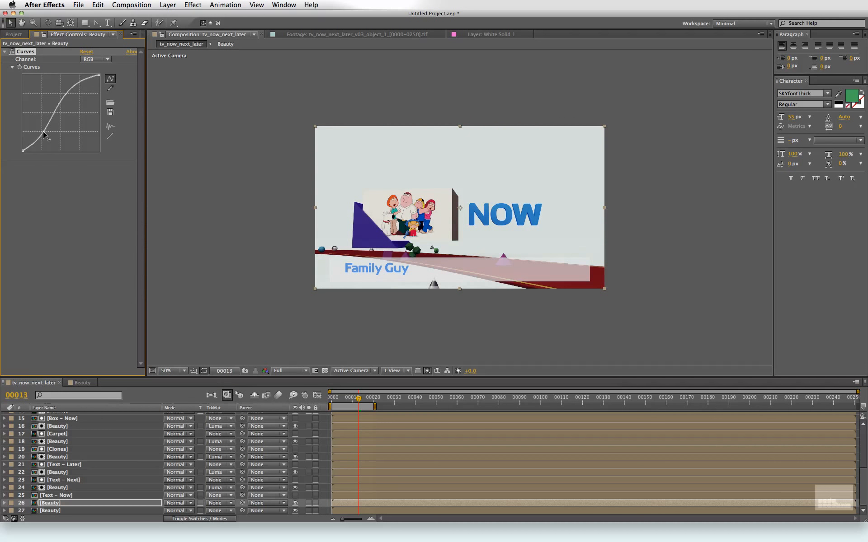
Set the track matte of the Beauty layer below Text - Now to Luma Matte, and check the NOW shot
{"action": "left_click", "coordinate": [79, 481]}
{"action": "left_click", "coordinate": [476, 402]}
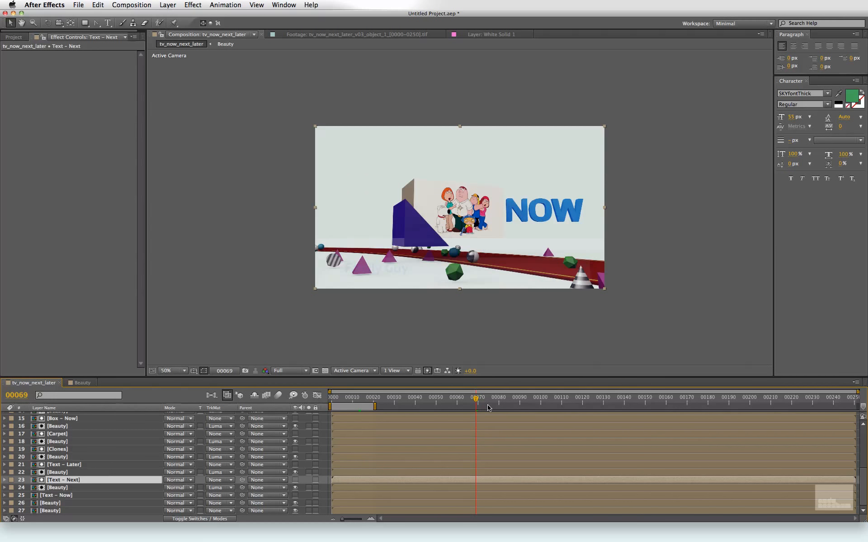
{"action": "left_click", "coordinate": [543, 403]}
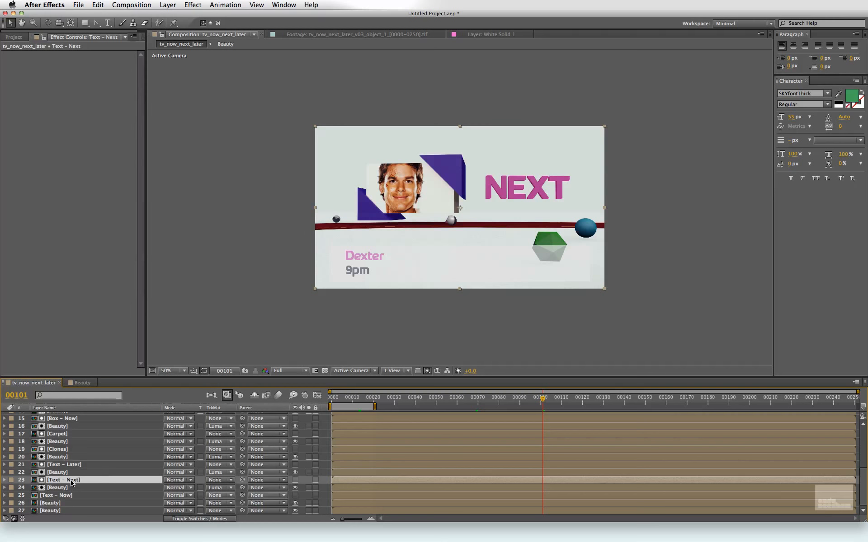
{"action": "left_click", "coordinate": [74, 487]}
{"action": "left_click", "coordinate": [73, 504]}
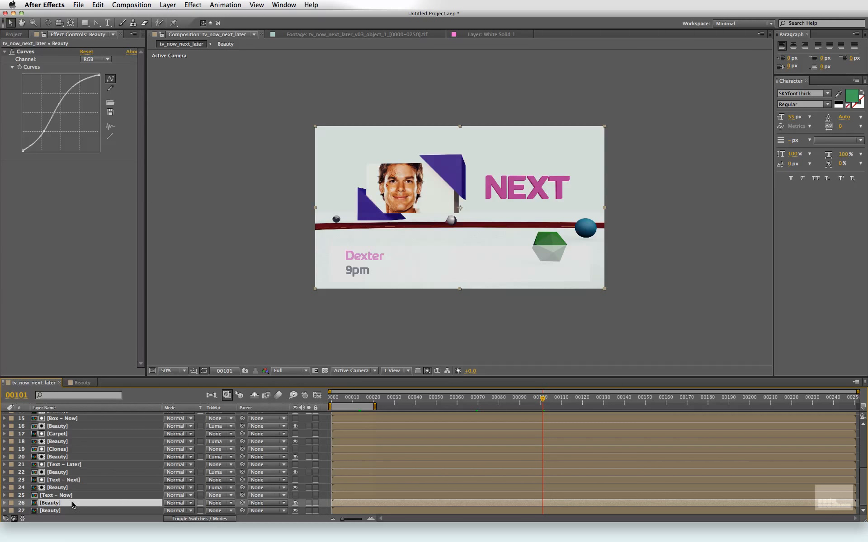
{"action": "left_click", "coordinate": [219, 503]}
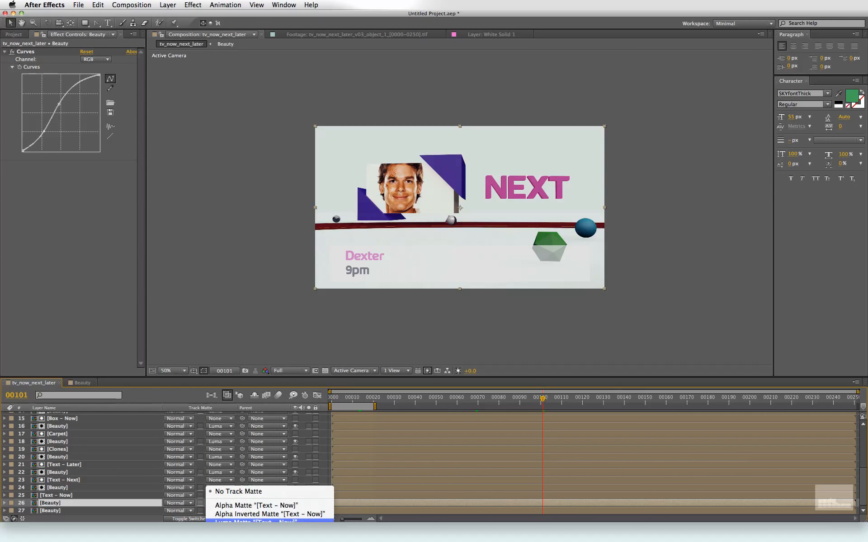
{"action": "left_click", "coordinate": [231, 513]}
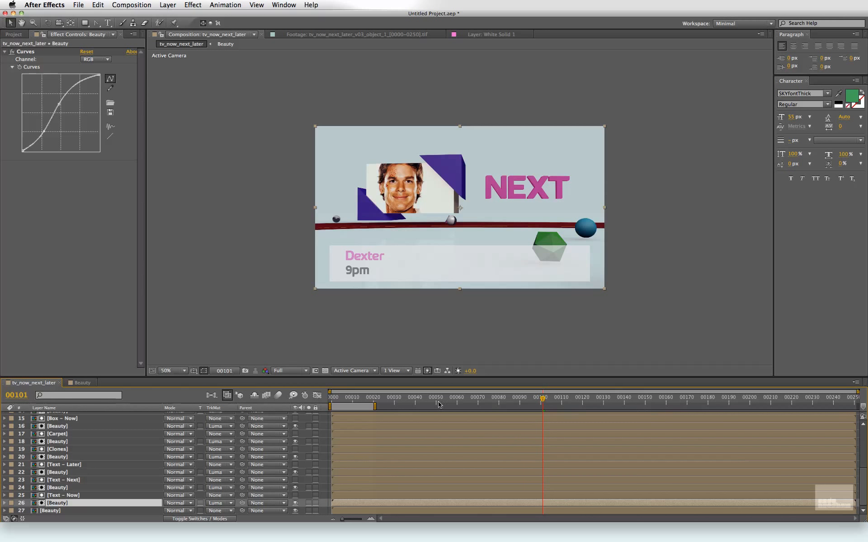
{"action": "left_click", "coordinate": [361, 398]}
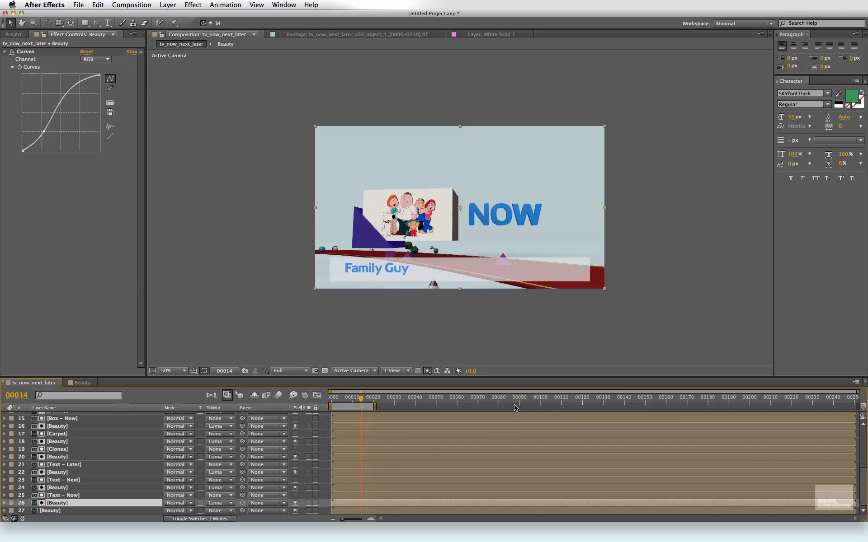
Apply Curves to the Beauty layer directly below Text - Next and raise its RGB midtones, checking the NEXT shot
{"action": "left_click", "coordinate": [515, 405]}
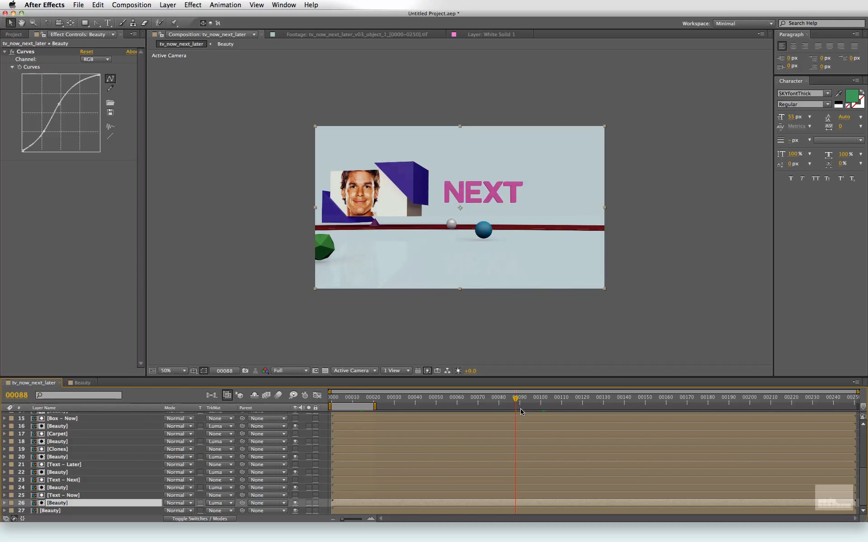
{"action": "left_click", "coordinate": [64, 488]}
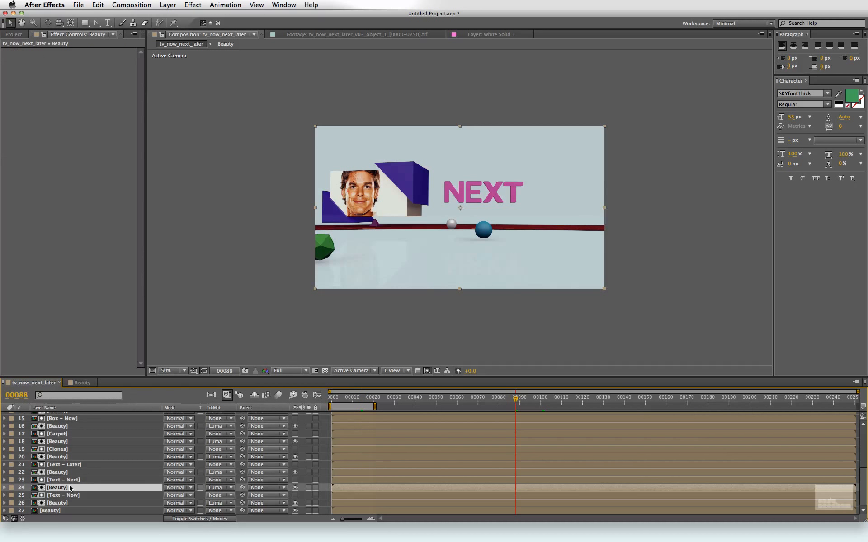
{"action": "left_click", "coordinate": [217, 3]}
{"action": "mouse_move", "coordinate": [193, 4]}
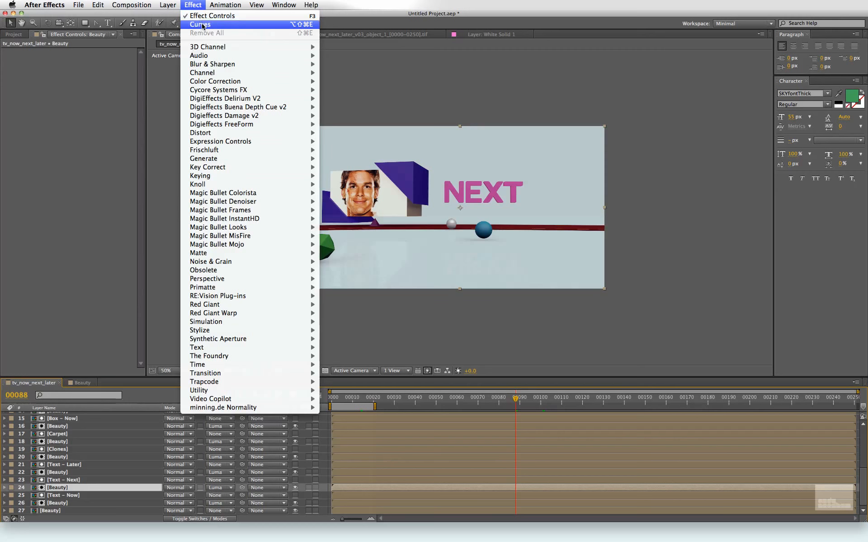
{"action": "left_click", "coordinate": [194, 25]}
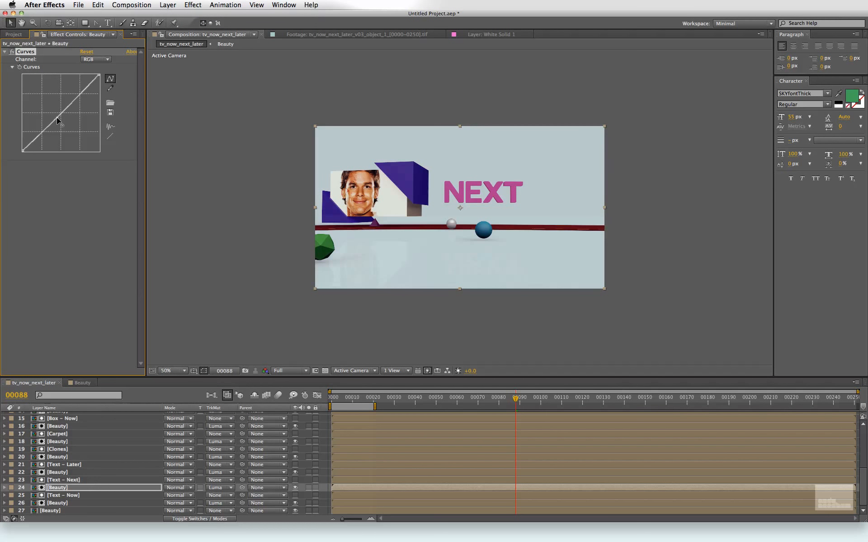
{"action": "left_click_drag", "start_coordinate": [56, 118], "coordinate": [53, 113]}
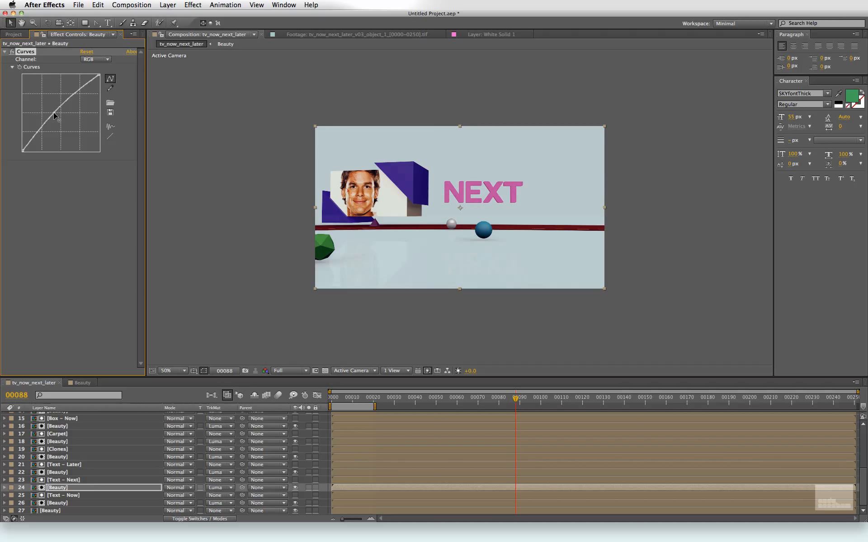
{"action": "left_click", "coordinate": [579, 404]}
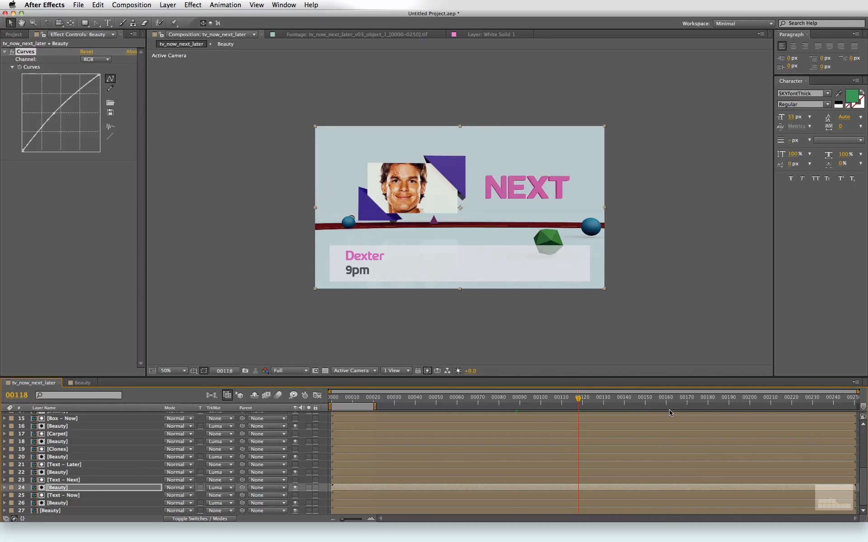
Apply Curves to the Beauty layer directly below Text - Later and shape its RGB curve into an S with raised midtones
{"action": "left_click", "coordinate": [753, 403]}
{"action": "left_click", "coordinate": [64, 473]}
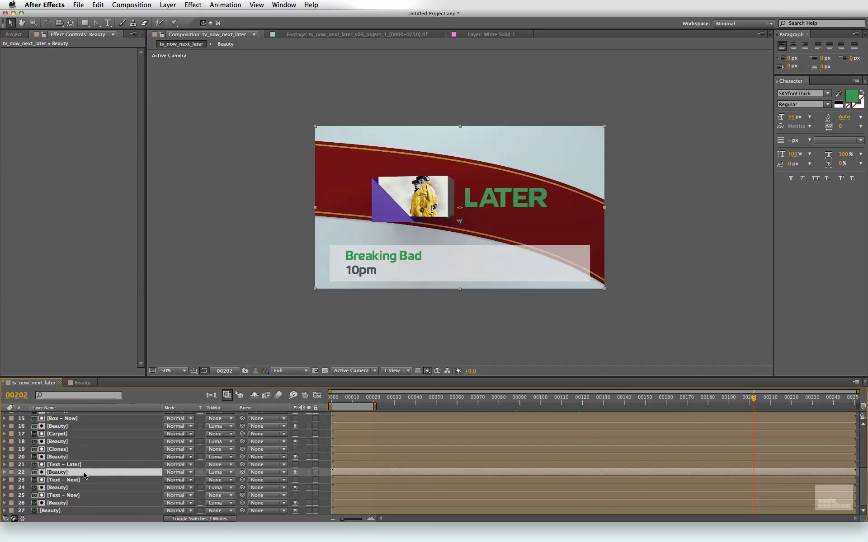
{"action": "left_click", "coordinate": [193, 5]}
{"action": "left_click", "coordinate": [199, 25]}
{"action": "left_click_drag", "start_coordinate": [67, 114], "coordinate": [45, 130]}
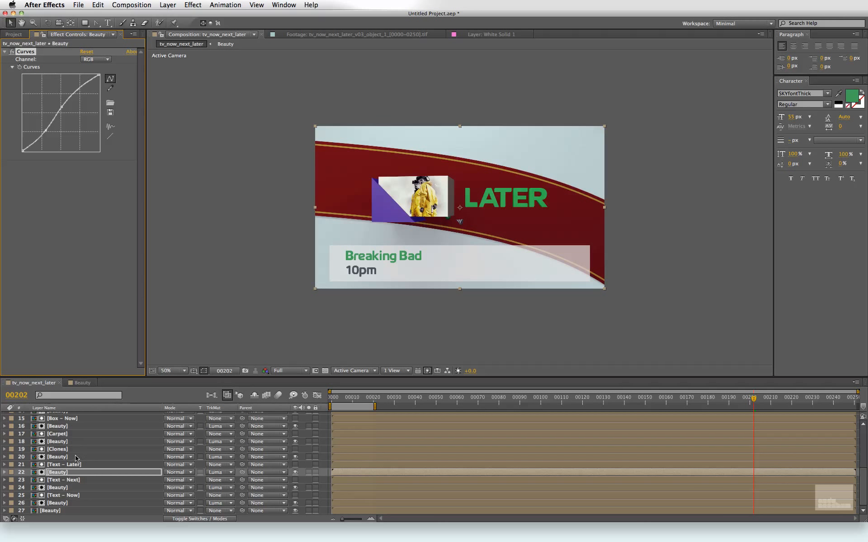
Check the boxes in the NOW, NEXT and LATER shots, and darken the Beauty layer directly below Box - Later by lowering RGB shadows with Curves
{"action": "left_click", "coordinate": [74, 427]}
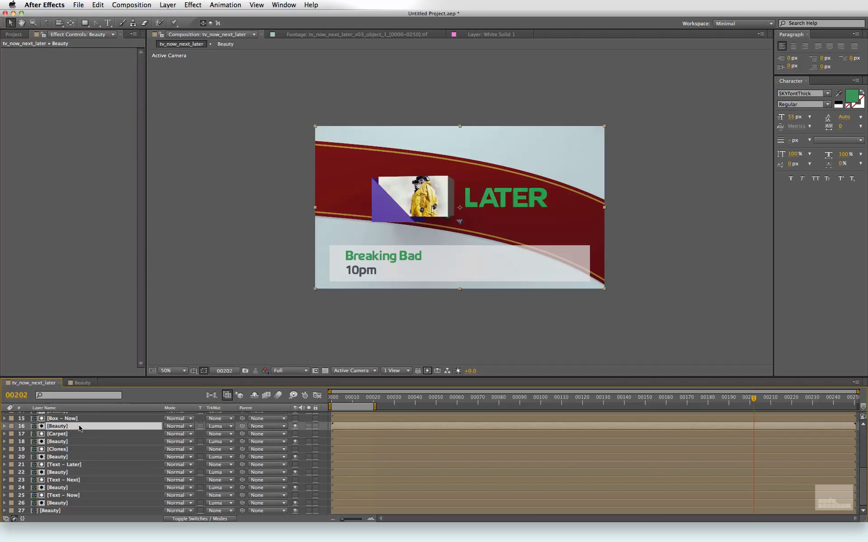
{"action": "left_click", "coordinate": [391, 409]}
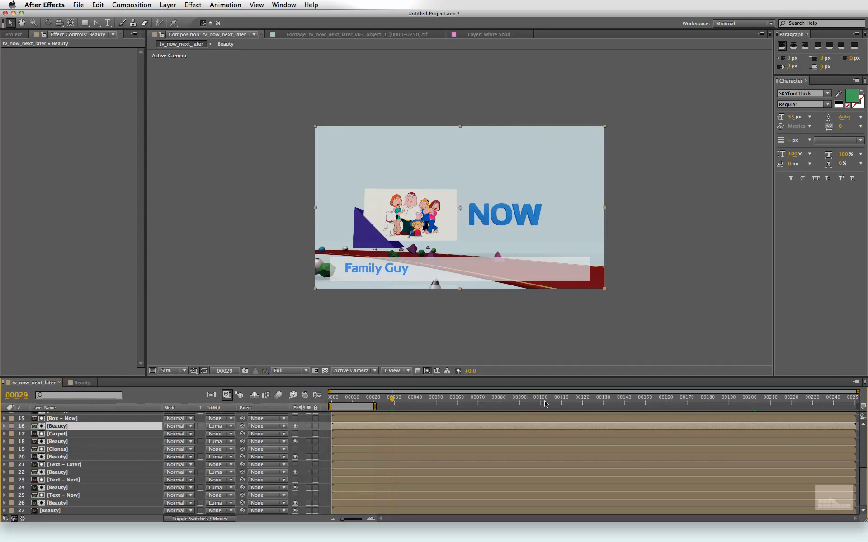
{"action": "left_click", "coordinate": [516, 402]}
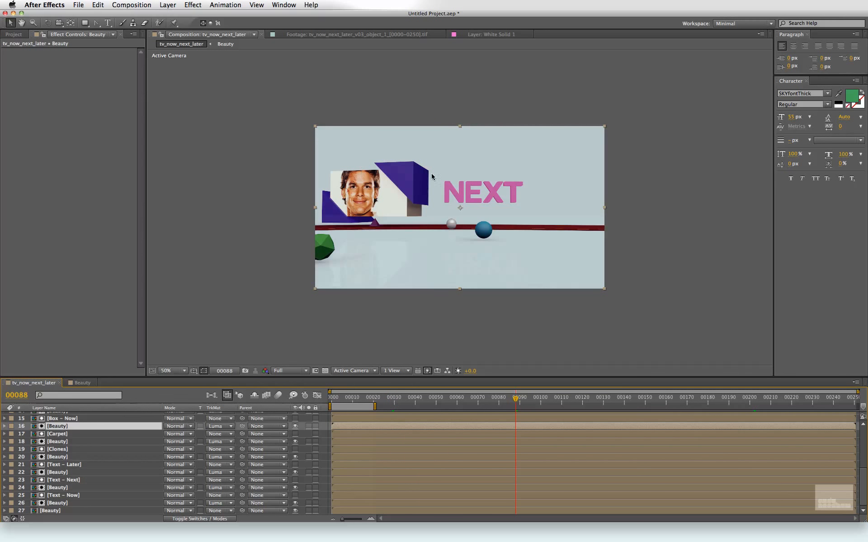
{"action": "left_click", "coordinate": [743, 403]}
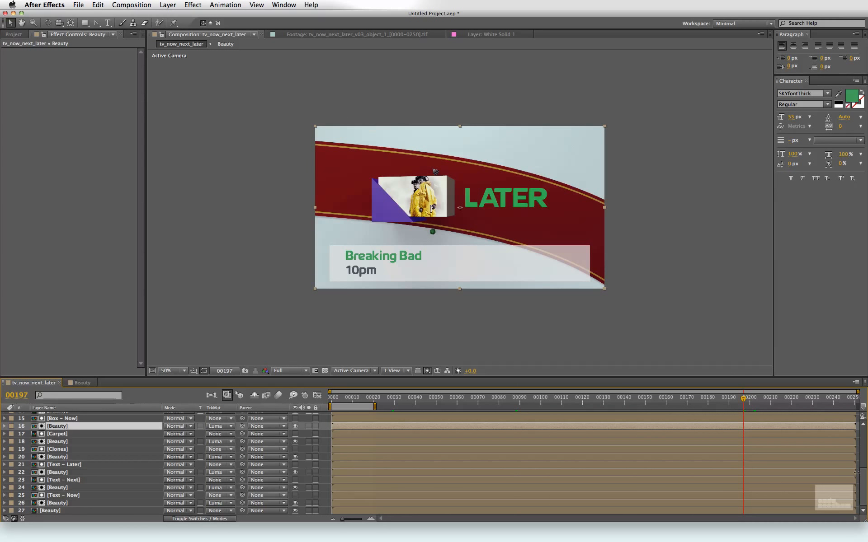
{"action": "scroll", "coordinate": [822, 459], "scroll_direction": "up", "scroll_amount": 5}
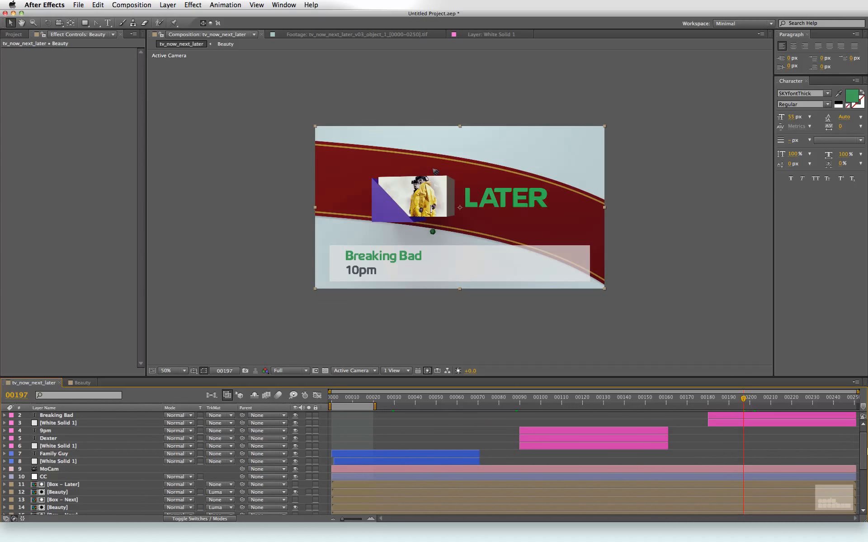
{"action": "scroll", "coordinate": [697, 470], "scroll_direction": "down", "scroll_amount": 2}
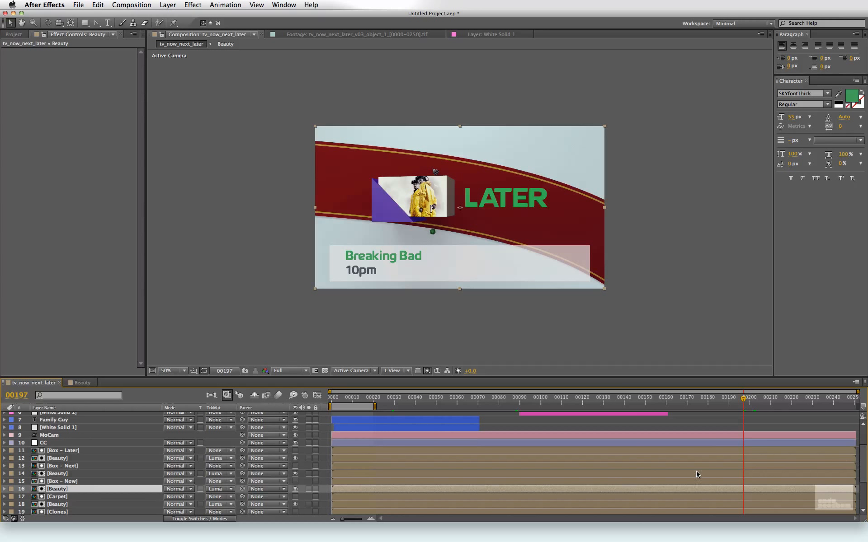
{"action": "left_click", "coordinate": [76, 459]}
{"action": "left_click", "coordinate": [193, 4]}
{"action": "left_click", "coordinate": [199, 22]}
{"action": "left_click_drag", "start_coordinate": [54, 126], "coordinate": [49, 128]}
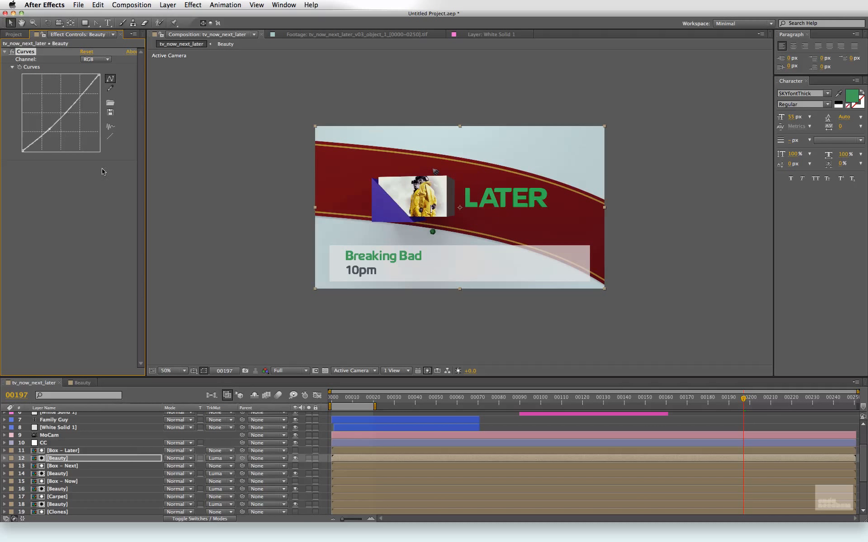
{"action": "left_click", "coordinate": [82, 497]}
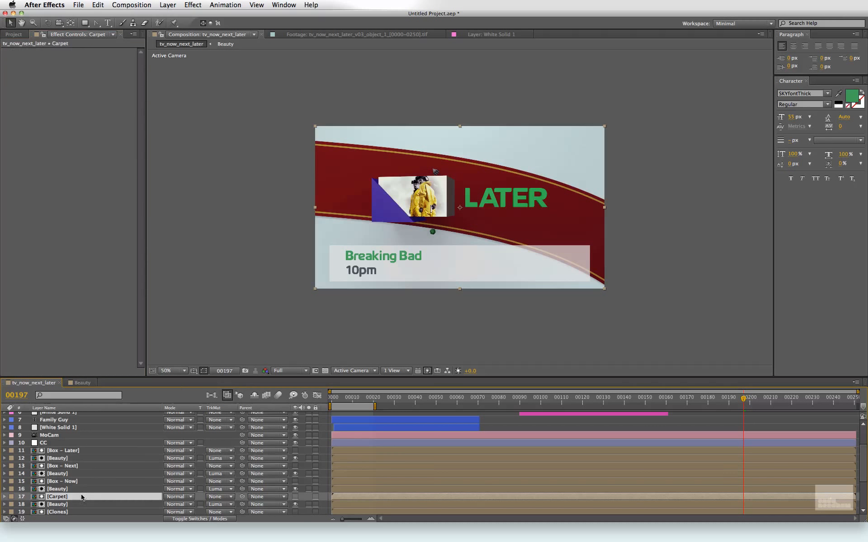
{"action": "left_click", "coordinate": [228, 5]}
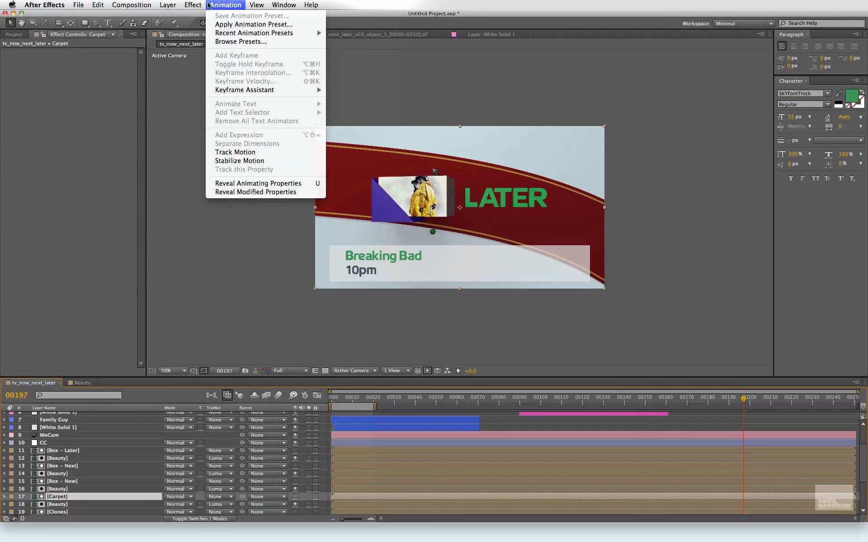
{"action": "left_click", "coordinate": [201, 24]}
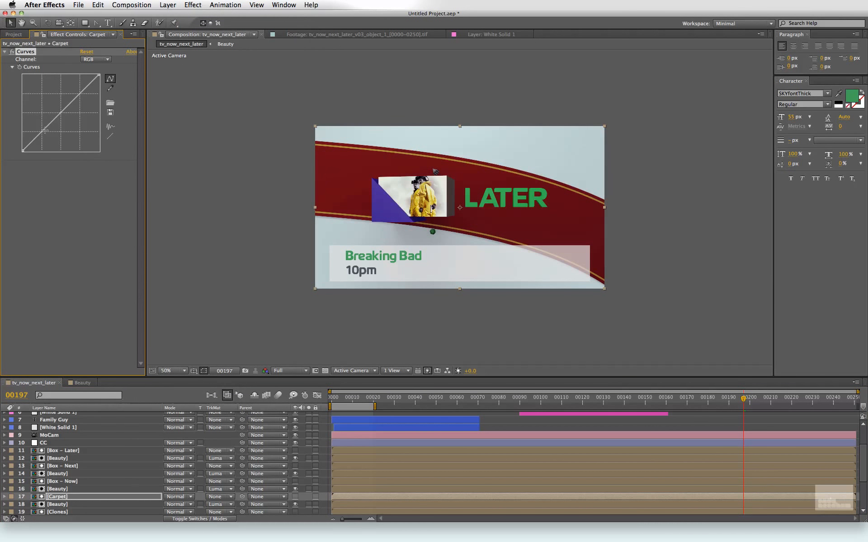
{"action": "left_click_drag", "start_coordinate": [49, 130], "coordinate": [39, 126]}
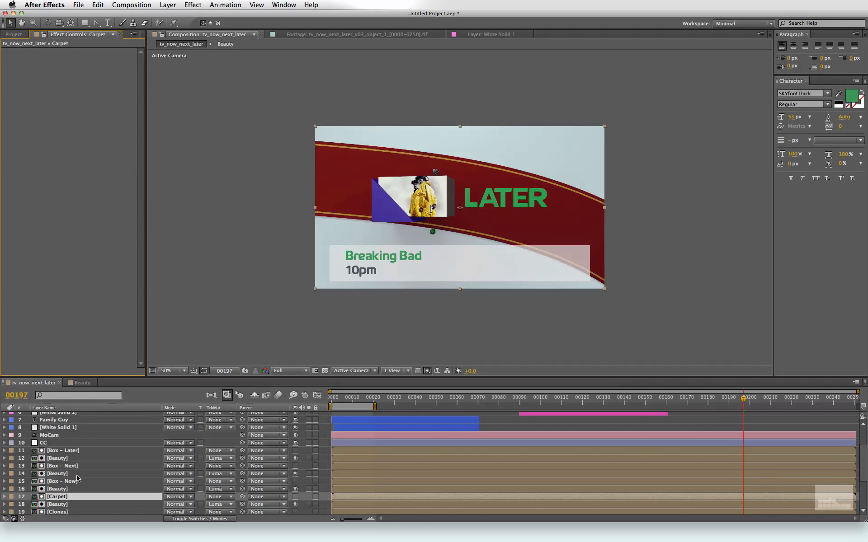
Apply Curves to the Beauty layer directly below Carpet and raise its RGB curve slightly, checking the NEXT and NOW shots
{"action": "left_click", "coordinate": [74, 504]}
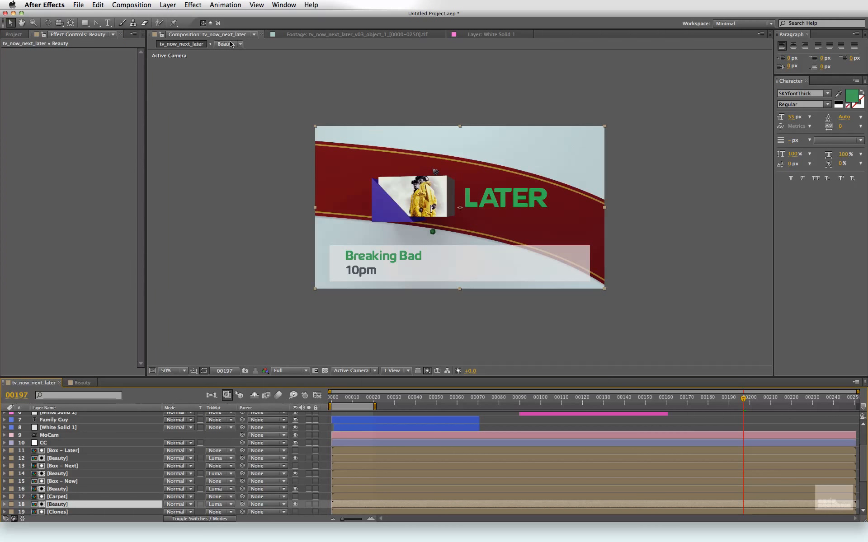
{"action": "left_click", "coordinate": [192, 6]}
{"action": "left_click", "coordinate": [199, 24]}
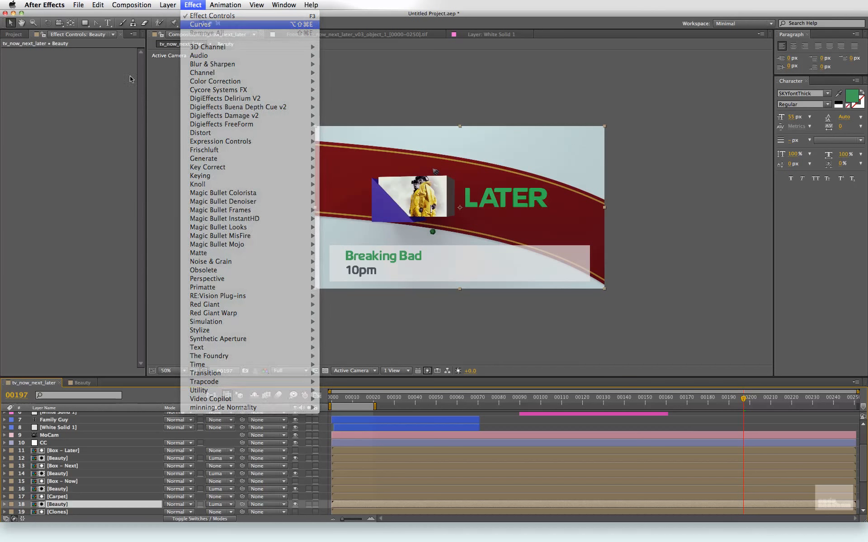
{"action": "left_click_drag", "start_coordinate": [50, 124], "coordinate": [46, 122]}
{"action": "left_click", "coordinate": [11, 52]}
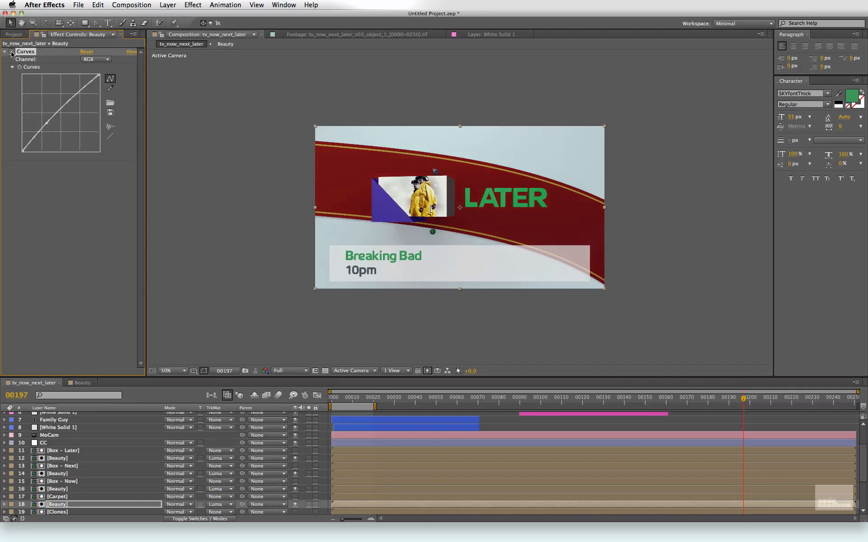
{"action": "left_click", "coordinate": [531, 406]}
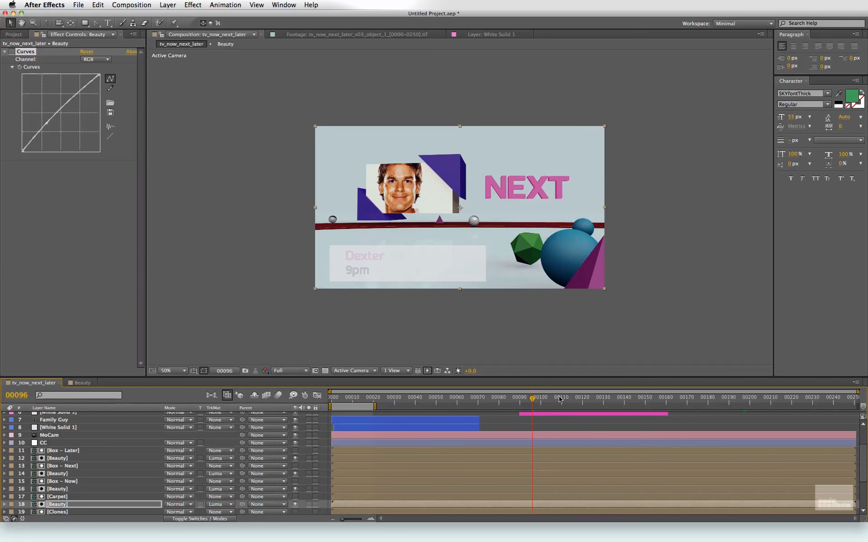
{"action": "left_click", "coordinate": [438, 398]}
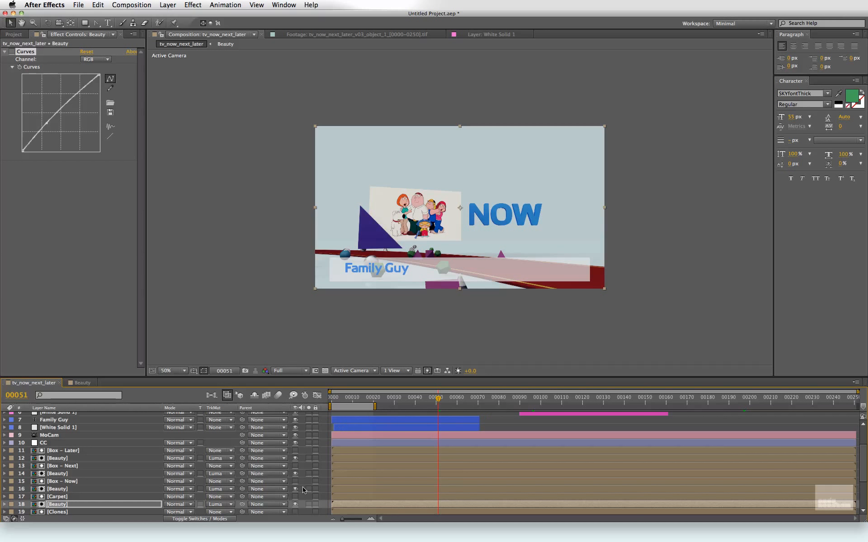
Isolate the Beauty layer below Carpet, raise its RGB highlights and Blue black point, and check the carpet in the full composite
{"action": "left_click", "coordinate": [308, 505]}
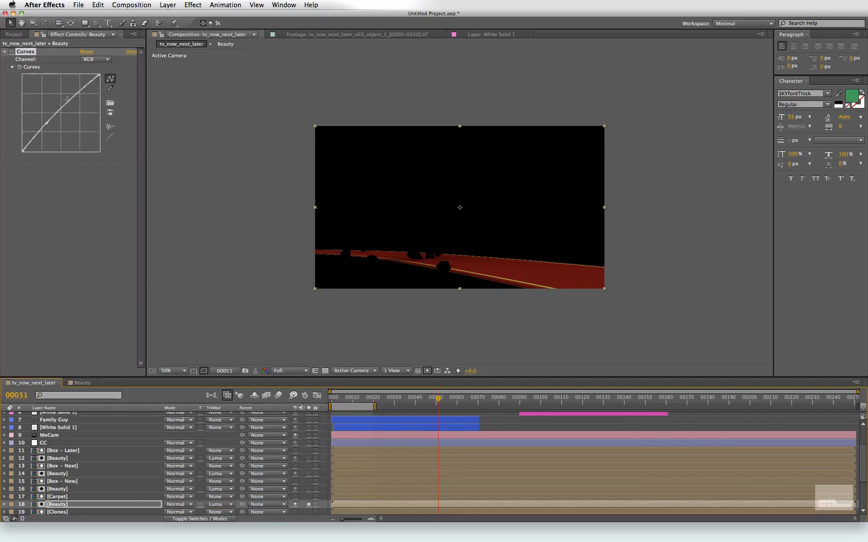
{"action": "left_click", "coordinate": [13, 52]}
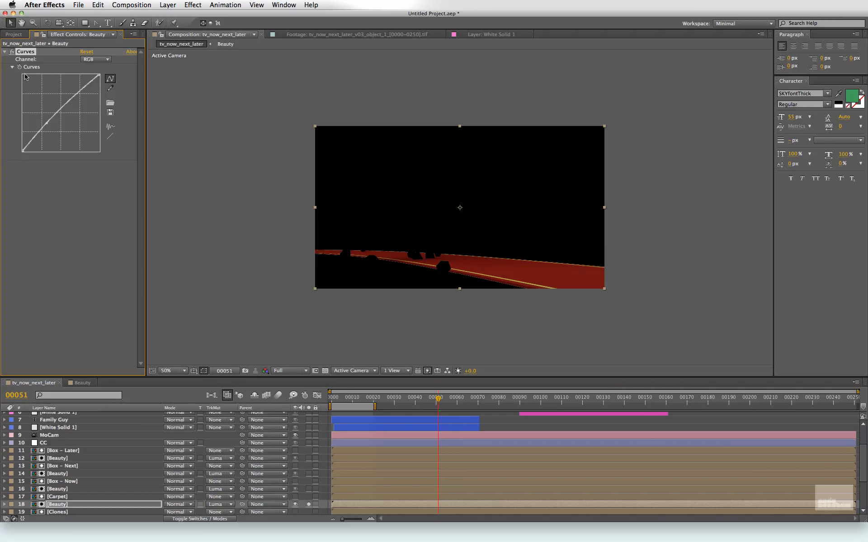
{"action": "left_click_drag", "start_coordinate": [77, 93], "coordinate": [76, 90]}
{"action": "left_click", "coordinate": [101, 59]}
{"action": "left_click", "coordinate": [96, 94]}
{"action": "left_click_drag", "start_coordinate": [22, 150], "coordinate": [22, 142]}
{"action": "left_click", "coordinate": [308, 504]}
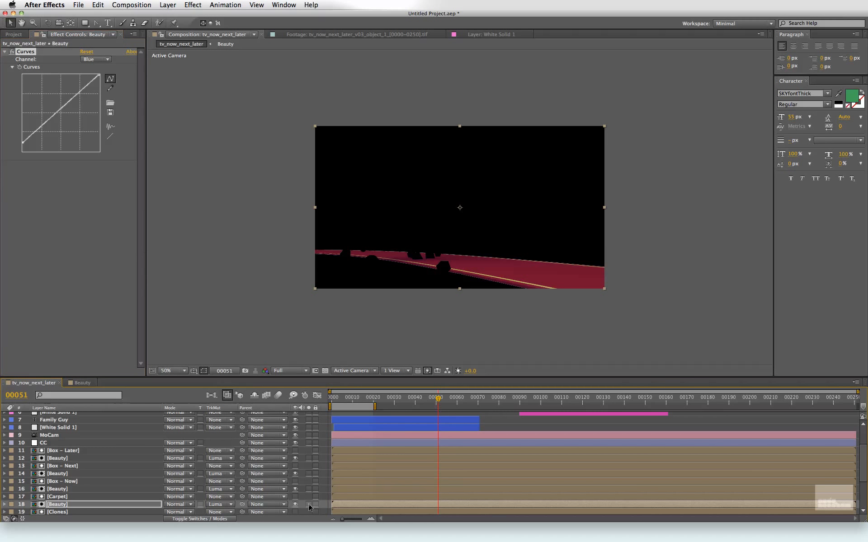
{"action": "left_click", "coordinate": [836, 403]}
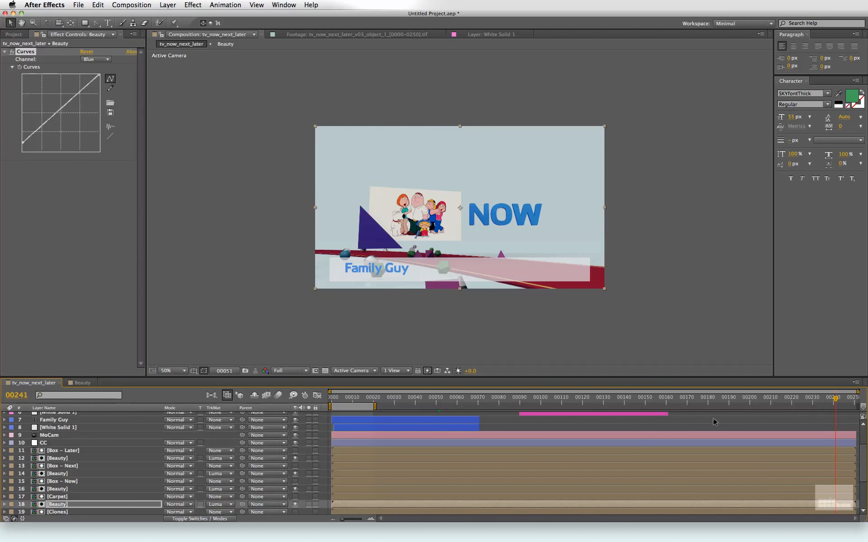
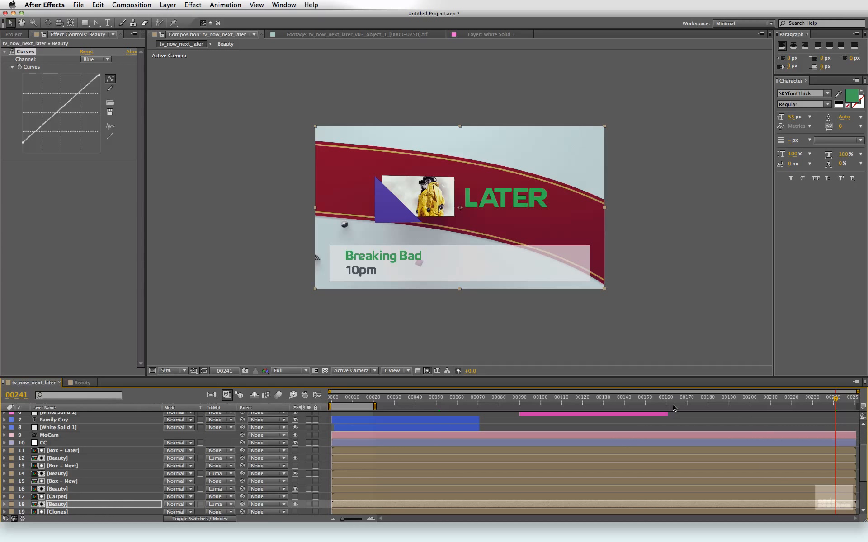
{"action": "left_click", "coordinate": [693, 404]}
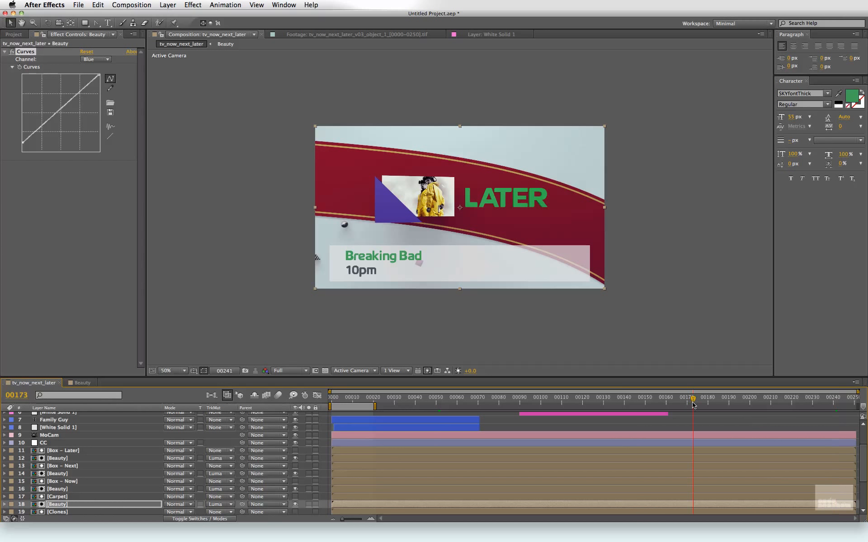
{"action": "left_click", "coordinate": [493, 404]}
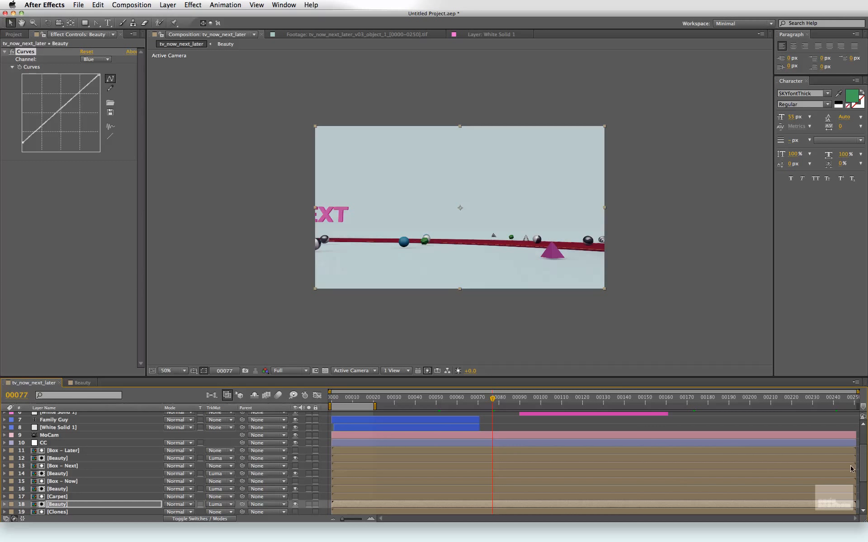
Apply Curves to the Beauty layer directly below Clones and raise the black point of its Blue channel
{"action": "scroll", "coordinate": [852, 469], "scroll_direction": "down", "scroll_amount": 4}
{"action": "left_click", "coordinate": [66, 466]}
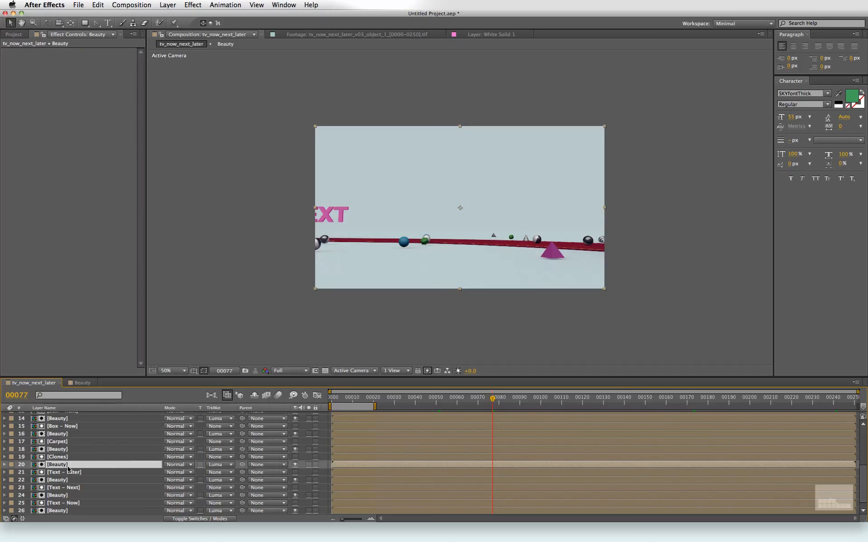
{"action": "left_click", "coordinate": [193, 5]}
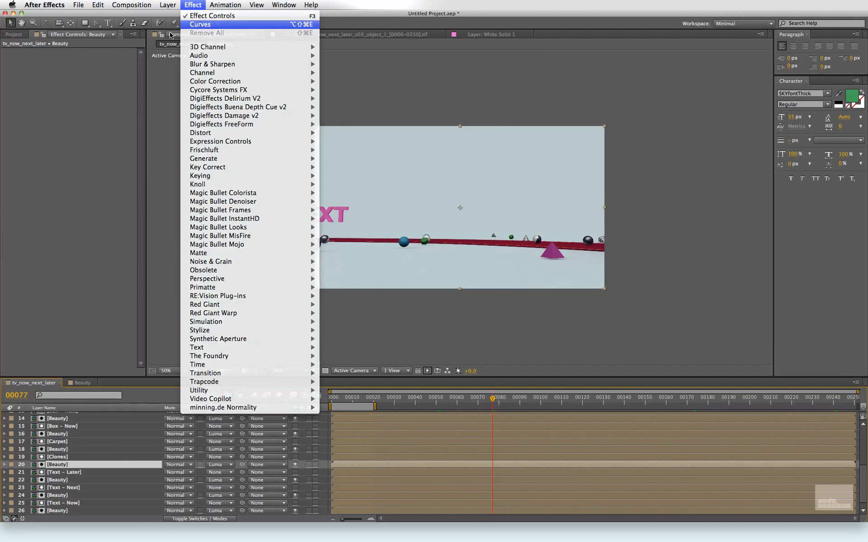
{"action": "left_click", "coordinate": [200, 24]}
{"action": "left_click", "coordinate": [96, 59]}
{"action": "left_click", "coordinate": [101, 95]}
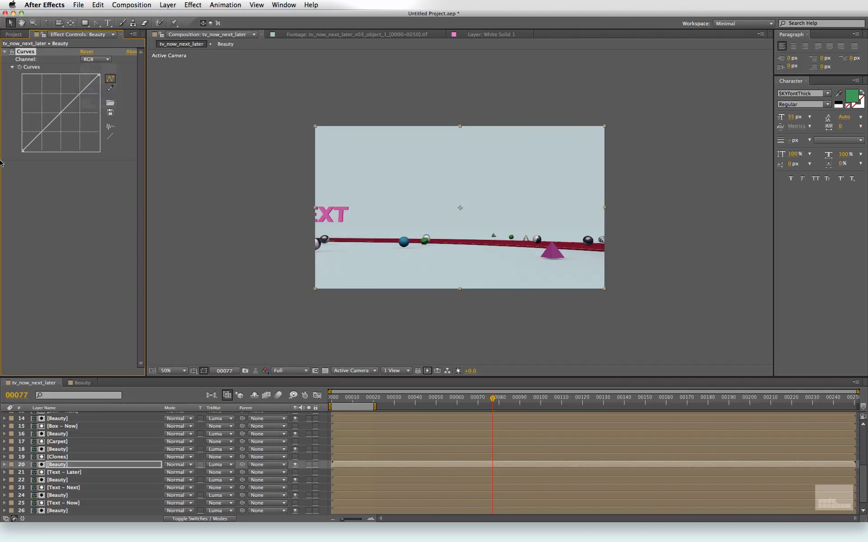
{"action": "left_click_drag", "start_coordinate": [23, 151], "coordinate": [21, 144]}
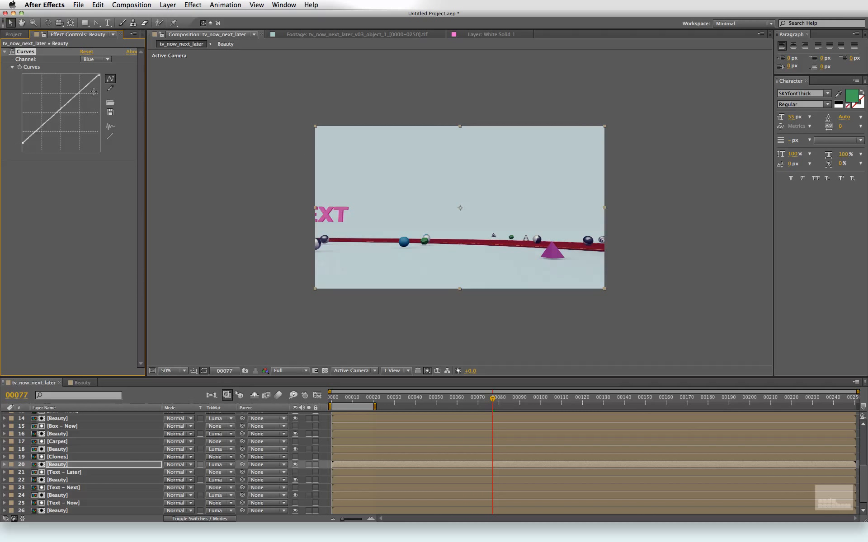
Raise the upper midtones of the RGB curve on the Beauty layer below Clones, and check the NOW shot
{"action": "left_click", "coordinate": [101, 59]}
{"action": "left_click", "coordinate": [96, 68]}
{"action": "left_click_drag", "start_coordinate": [71, 105], "coordinate": [47, 126]}
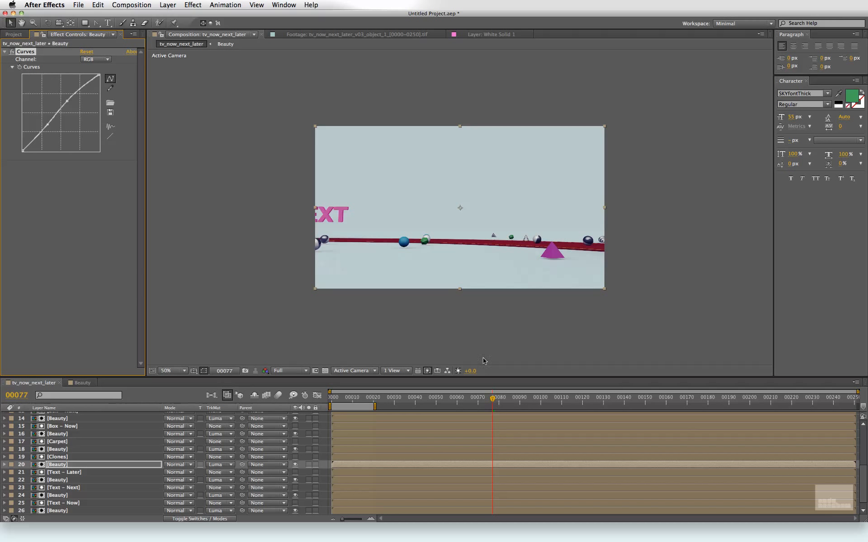
{"action": "left_click", "coordinate": [429, 400]}
{"action": "key", "text": "KP_0"}
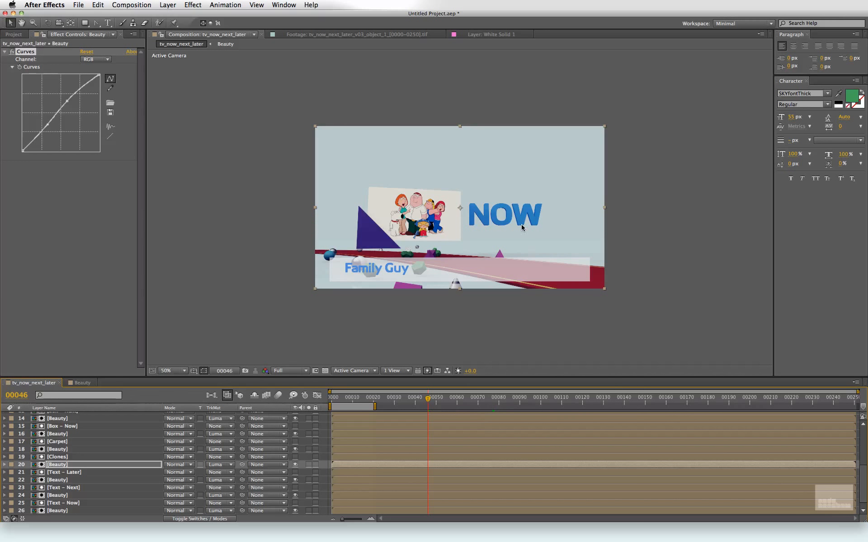
Create a 1280 × 720 black solid named Ramp above the 10pm layer
{"action": "left_click_drag", "start_coordinate": [863, 476], "coordinate": [863, 424]}
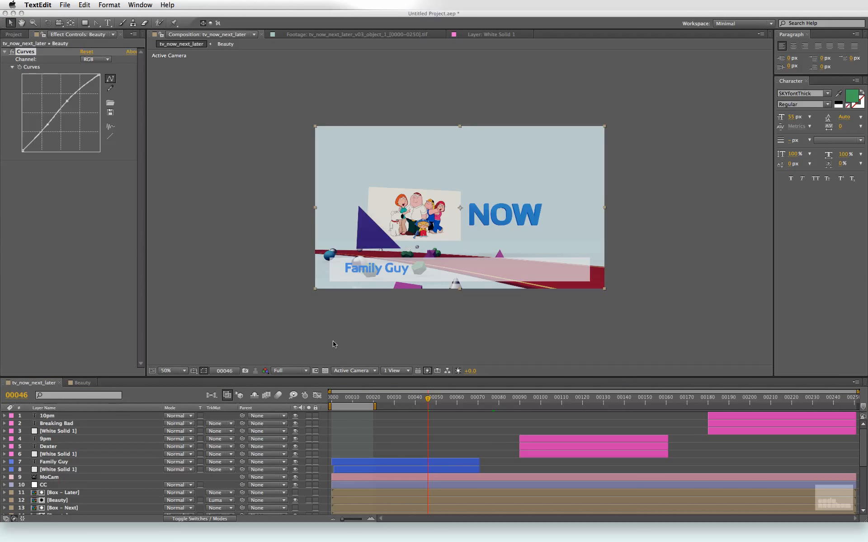
{"action": "left_click", "coordinate": [518, 340]}
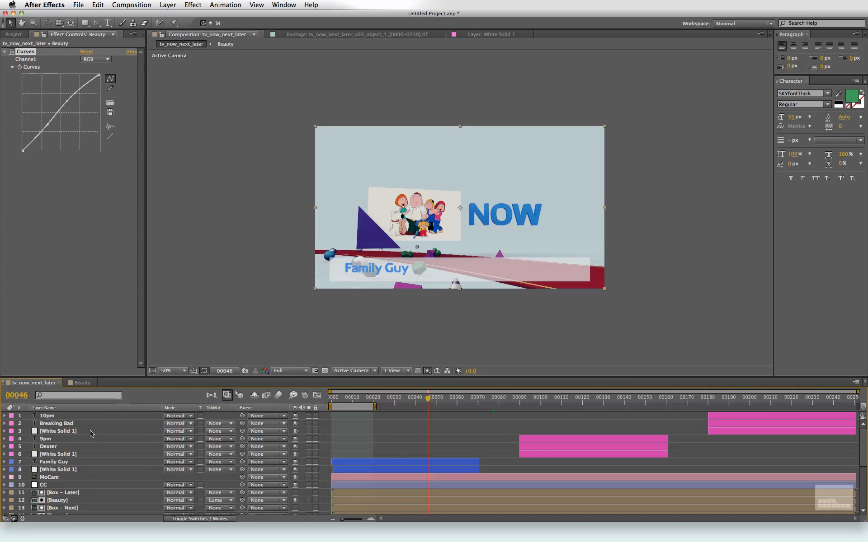
{"action": "left_click", "coordinate": [80, 416]}
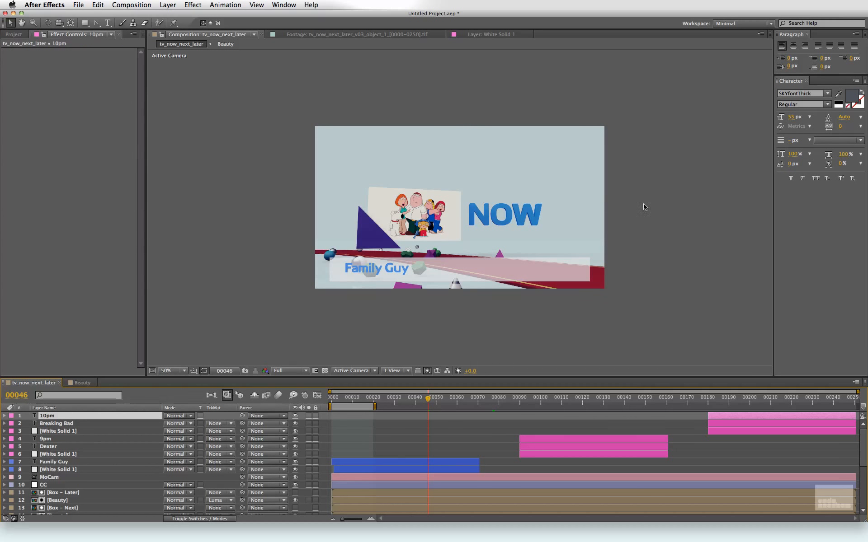
{"action": "left_click", "coordinate": [168, 4]}
{"action": "mouse_move", "coordinate": [171, 17]}
{"action": "left_click", "coordinate": [292, 28]}
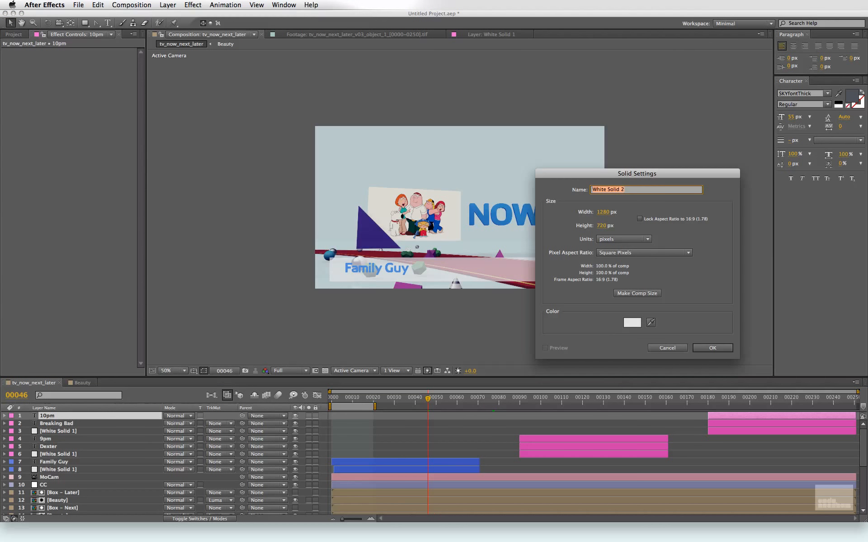
{"action": "type", "text": "Ramp"}
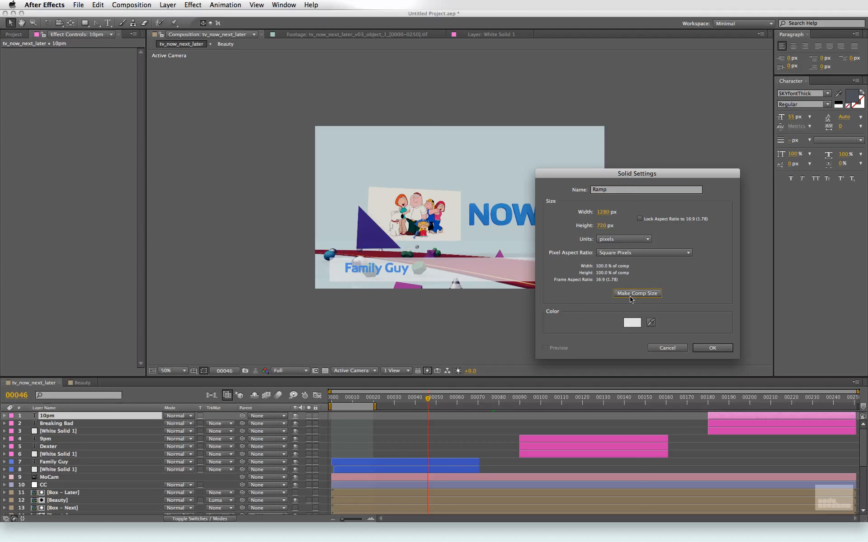
{"action": "left_click", "coordinate": [629, 325]}
{"action": "left_click_drag", "start_coordinate": [746, 307], "coordinate": [746, 409]}
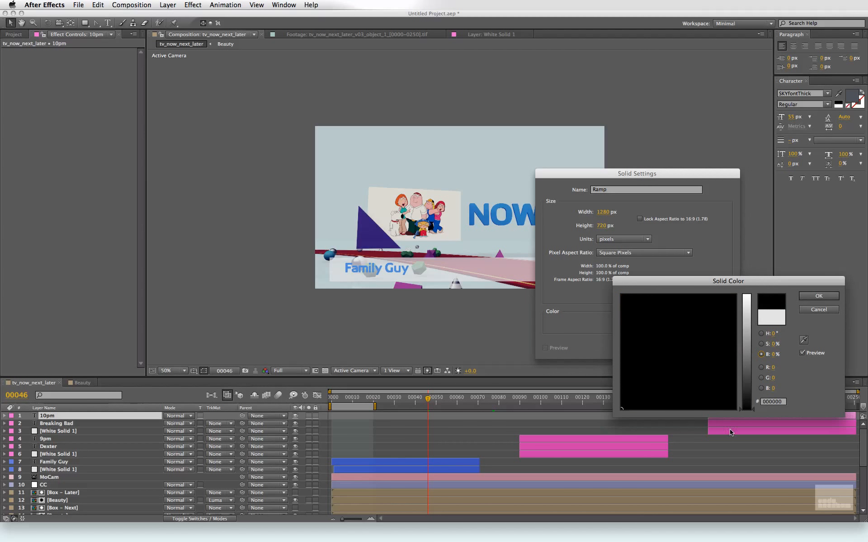
{"action": "left_click", "coordinate": [819, 296]}
{"action": "left_click", "coordinate": [713, 348]}
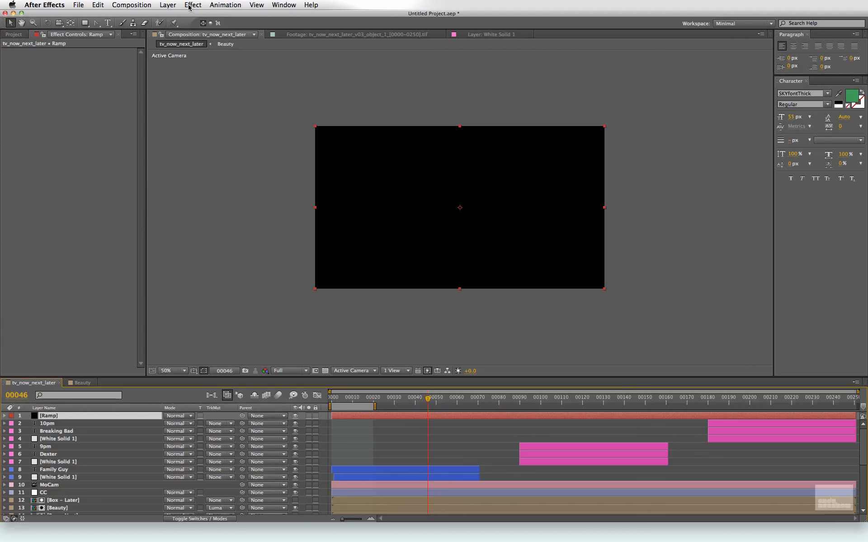
Apply the Ramp effect to the Ramp solid and set its shape to Radial Ramp
{"action": "left_click", "coordinate": [192, 4]}
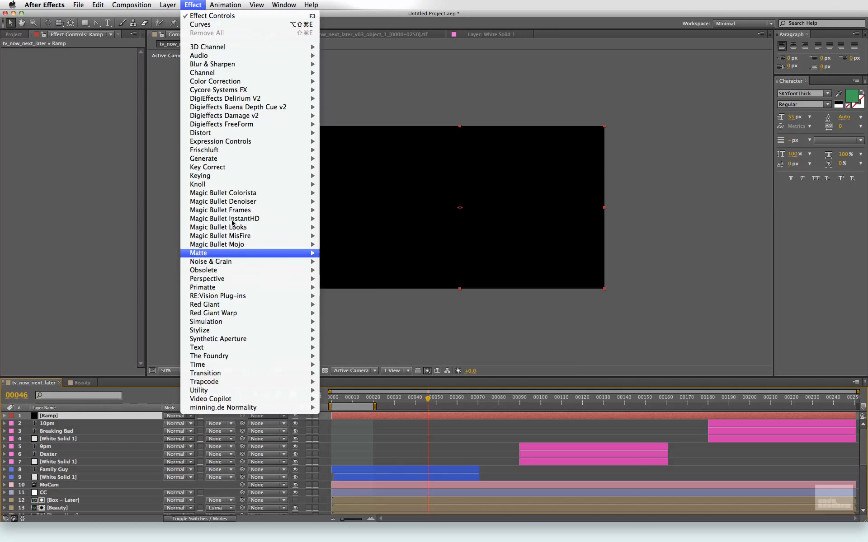
{"action": "mouse_move", "coordinate": [233, 163]}
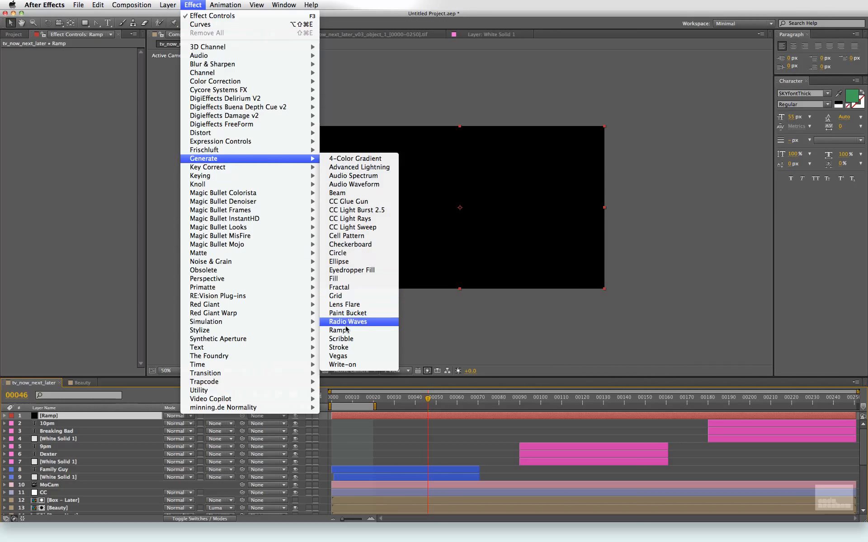
{"action": "left_click", "coordinate": [360, 332]}
{"action": "left_click", "coordinate": [97, 90]}
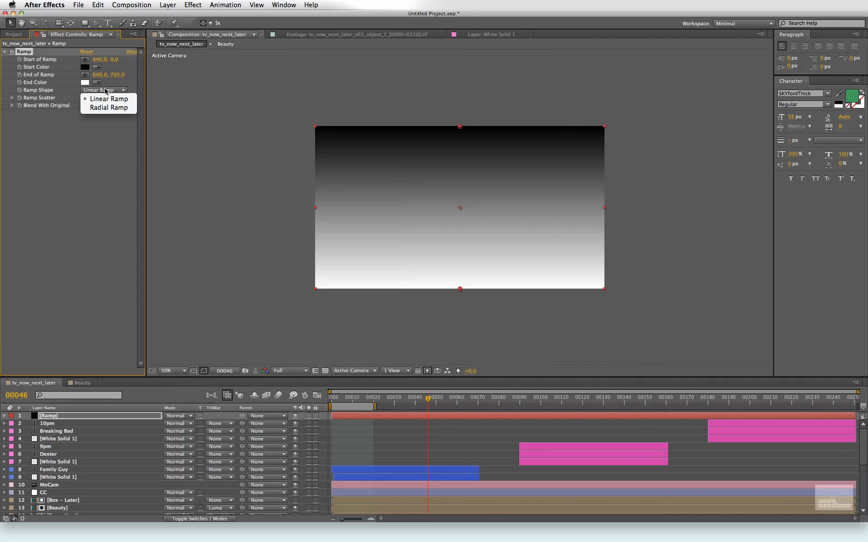
{"action": "left_click", "coordinate": [102, 108]}
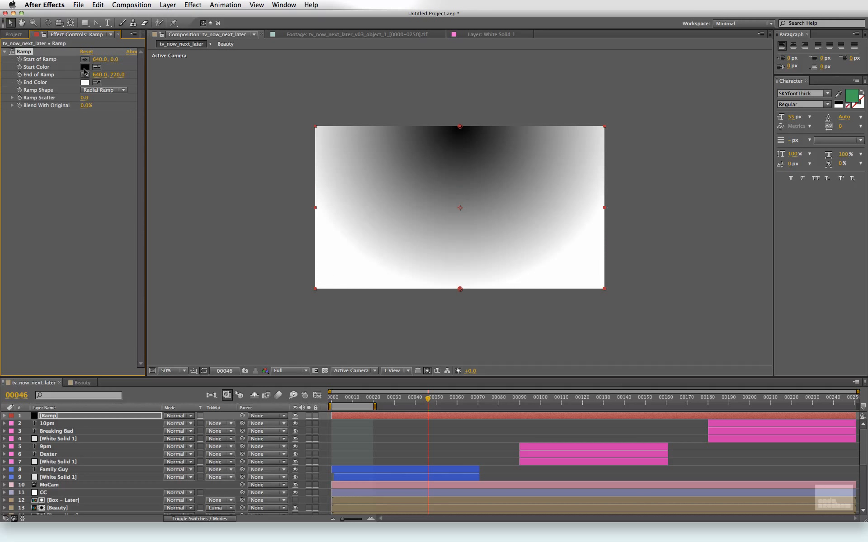
Set the Ramp effect's start colour to light grey C8C8C8
{"action": "left_click", "coordinate": [84, 71]}
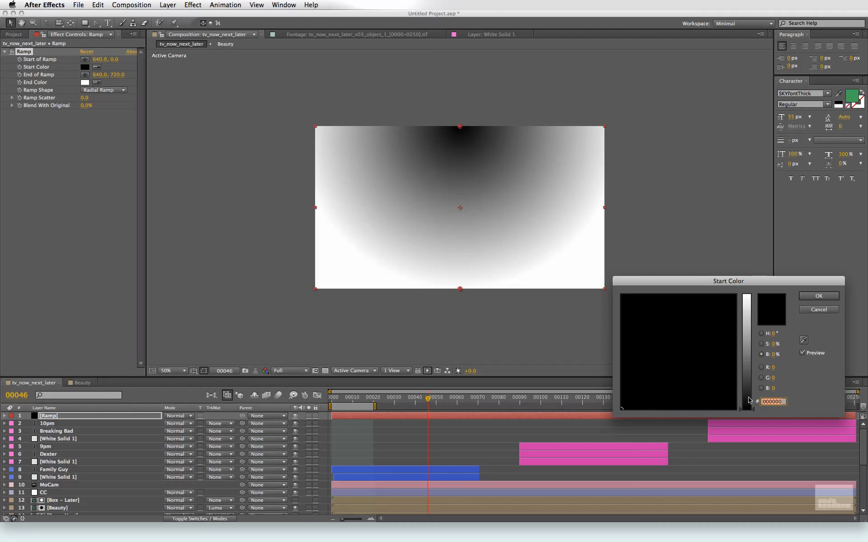
{"action": "type", "text": "C8"}
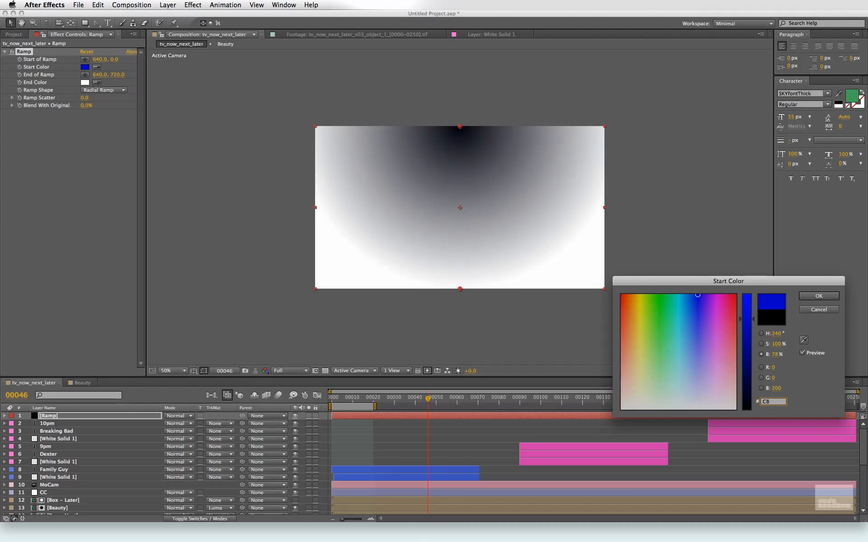
{"action": "type", "text": "C8C8"}
{"action": "key", "text": "Return"}
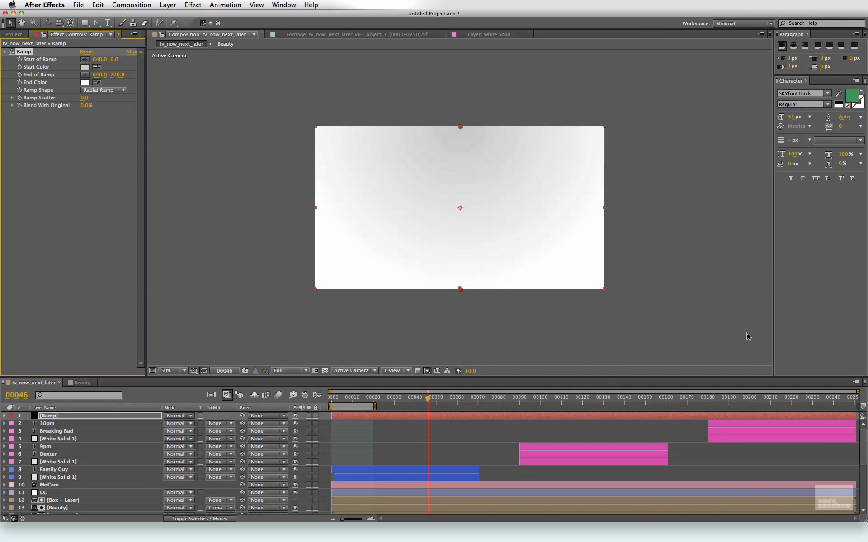
Set the Ramp effect's end colour to near-black 070707
{"action": "left_click", "coordinate": [83, 83]}
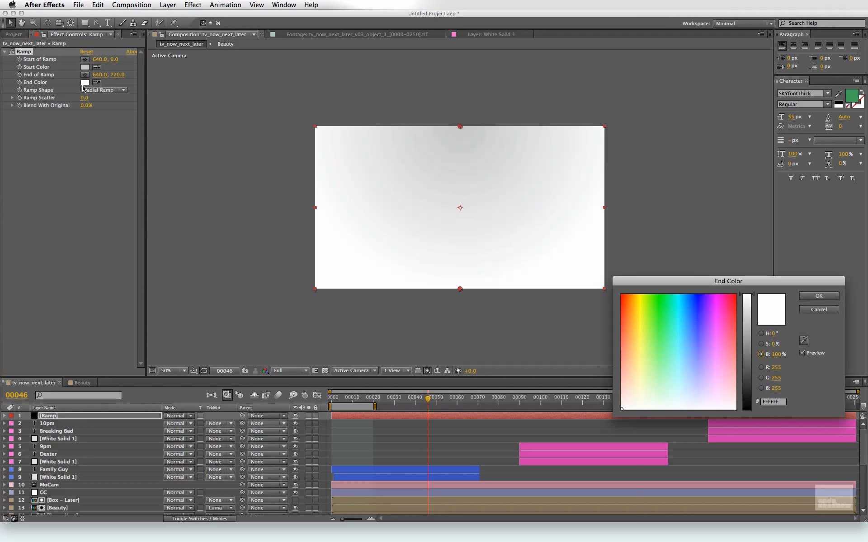
{"action": "left_click", "coordinate": [782, 406]}
{"action": "type", "text": "0"}
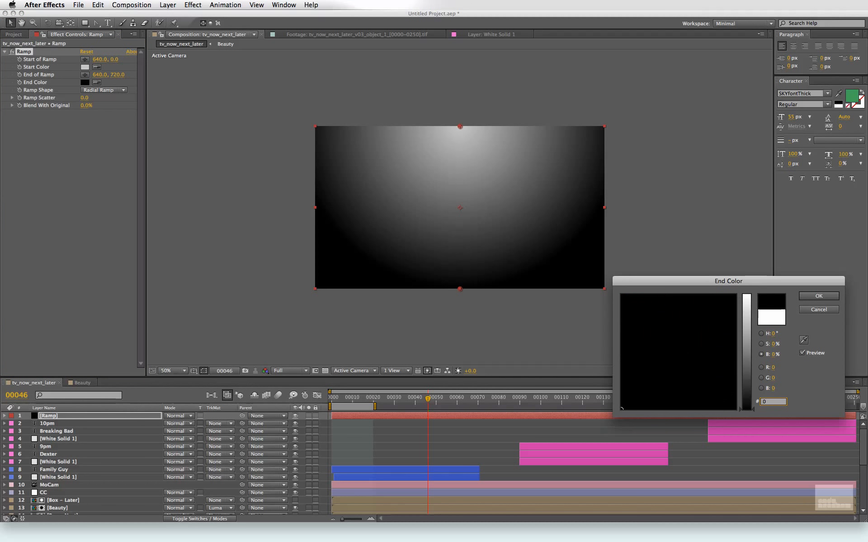
{"action": "type", "text": "70707"}
{"action": "key", "text": "Return"}
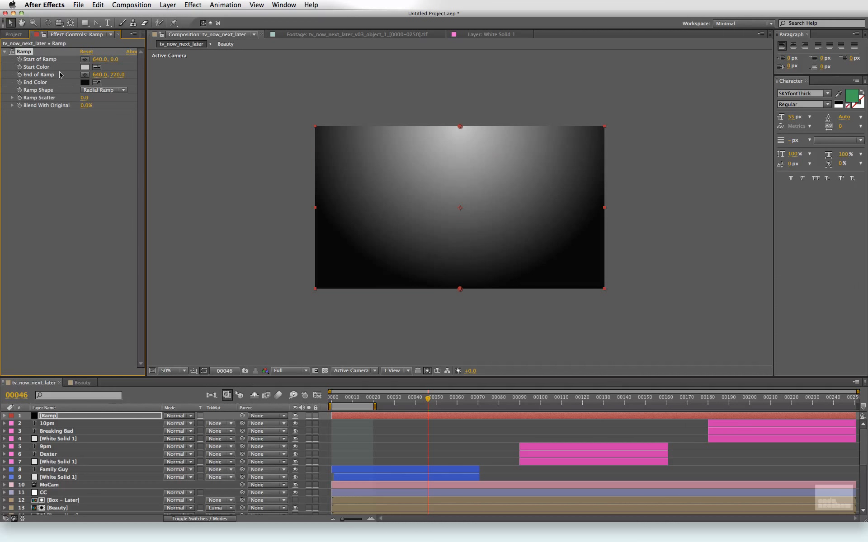
Add the expression [width,hight]/2 to the Ramp effect's Start of Ramp property and dismiss the warning
{"action": "left_click", "coordinate": [19, 60], "text": "alt"}
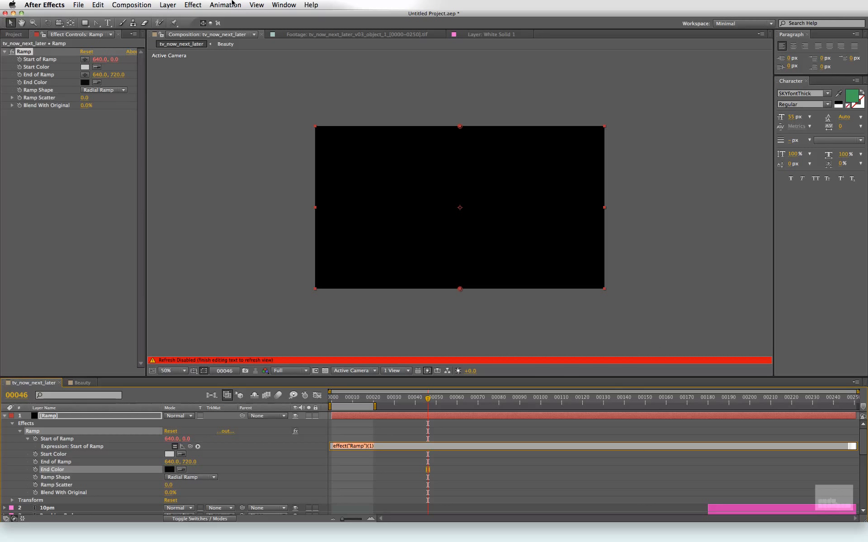
{"action": "key", "text": "BackSpace"}
{"action": "type", "text": "[wid"}
{"action": "type", "text": "2"}
{"action": "key", "text": "Return"}
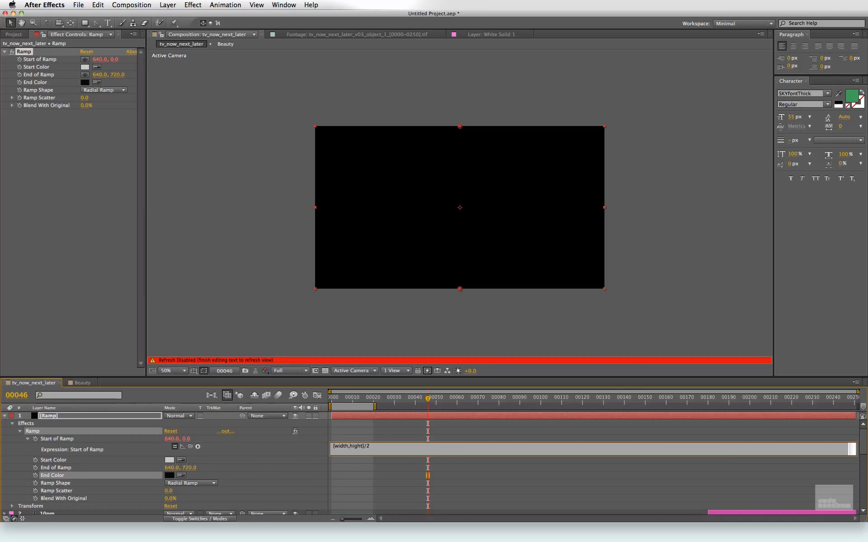
{"action": "left_click", "coordinate": [259, 448]}
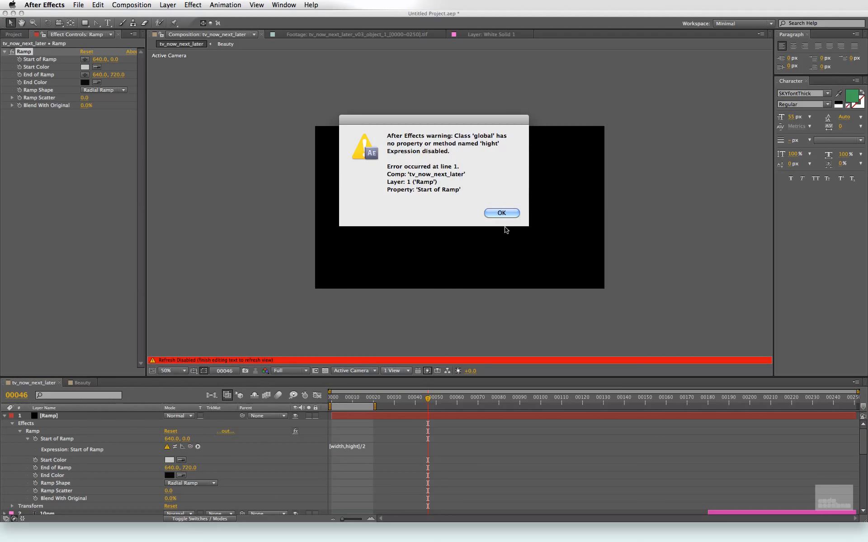
{"action": "left_click", "coordinate": [504, 213]}
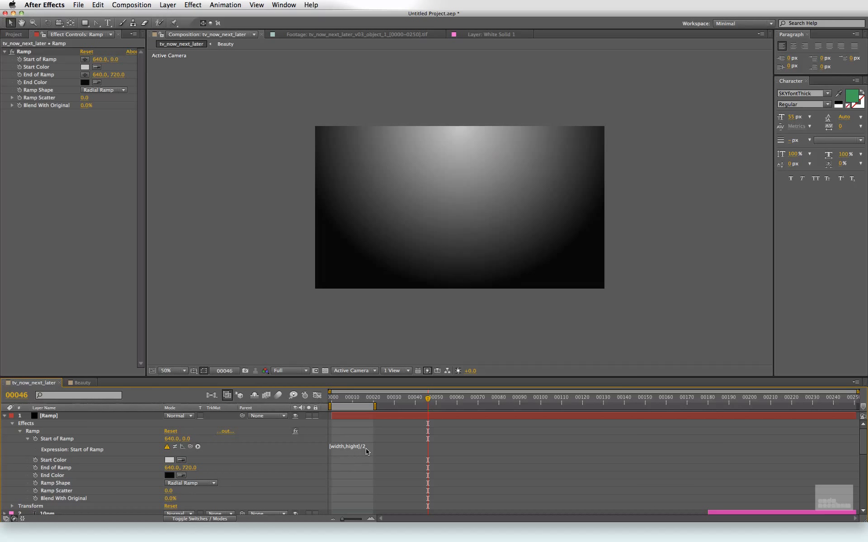
Correct the misspelled term in the Start of Ramp expression so it reads [width,height]/2
{"action": "left_click", "coordinate": [371, 449]}
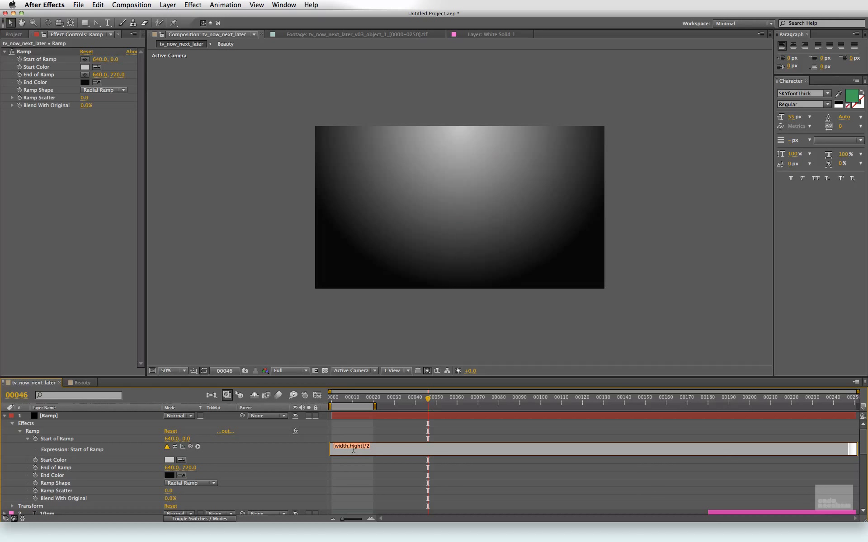
{"action": "left_click", "coordinate": [353, 449]}
{"action": "type", "text": "e"}
{"action": "left_click", "coordinate": [381, 472]}
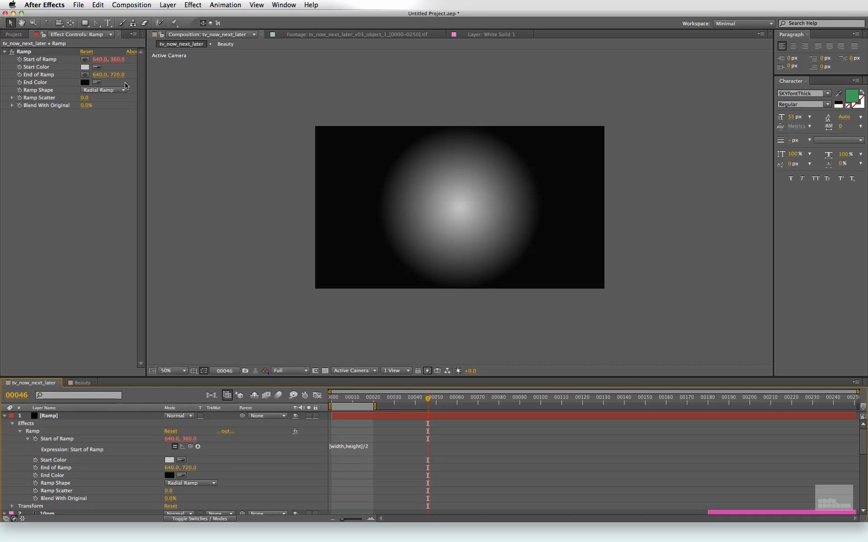
Widen the radial gradient by moving End of Ramp to about 1175, 720, and set the Ramp layer's blending mode to Overlay
{"action": "left_click_drag", "start_coordinate": [99, 79], "coordinate": [331, 71]}
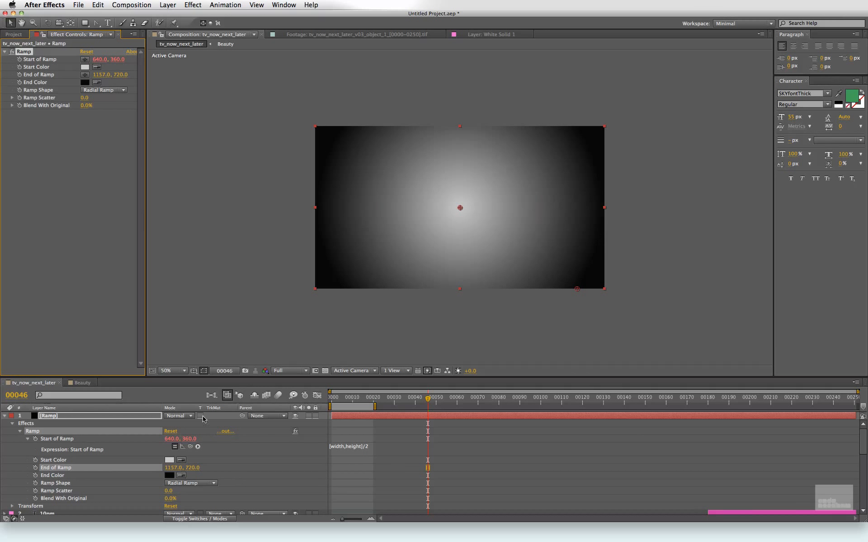
{"action": "left_click", "coordinate": [181, 416]}
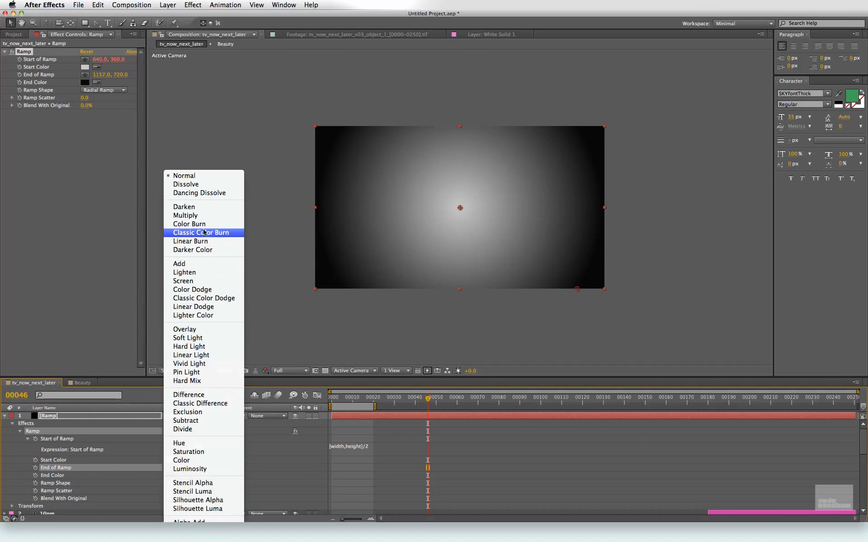
{"action": "left_click", "coordinate": [204, 330]}
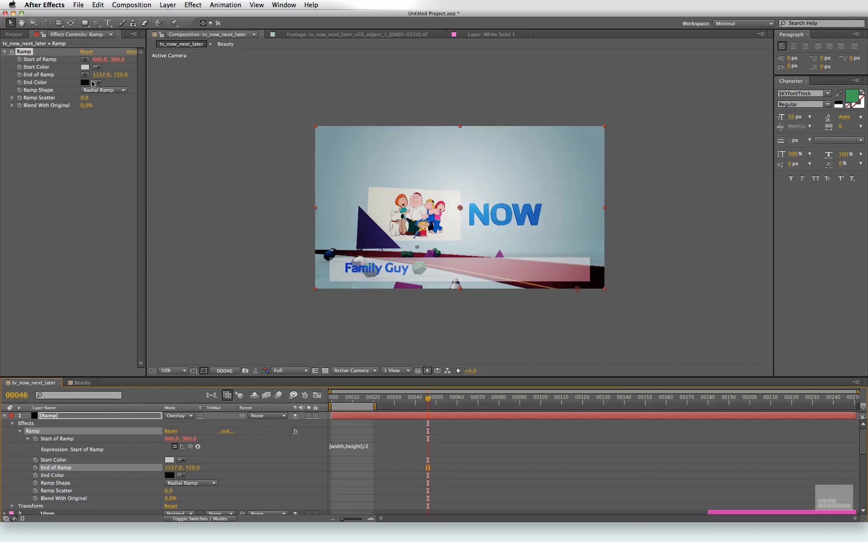
{"action": "mouse_move", "coordinate": [103, 75]}
{"action": "left_mouse_down"}
{"action": "mouse_move", "coordinate": [141, 76]}
{"action": "mouse_move", "coordinate": [109, 75]}
{"action": "left_mouse_up"}
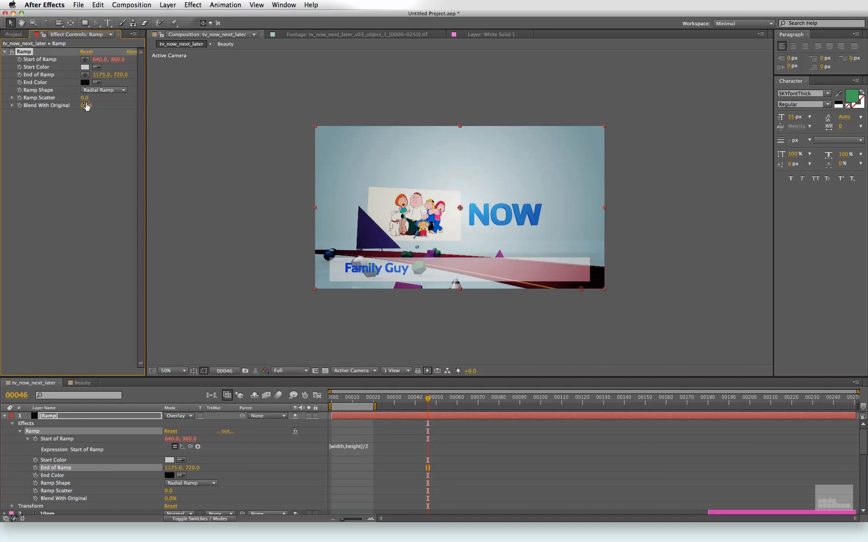
Reduce the Ramp layer's opacity to 75% and check the vignette on the NEXT and LATER shots
{"action": "left_click", "coordinate": [113, 416]}
{"action": "key", "text": "t"}
{"action": "left_click_drag", "start_coordinate": [169, 427], "coordinate": [161, 426]}
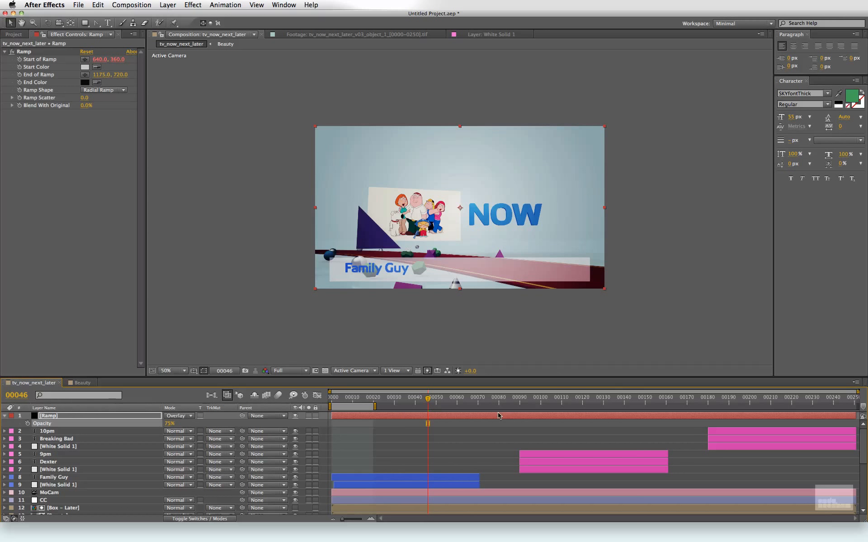
{"action": "left_click", "coordinate": [412, 407]}
{"action": "left_click_drag", "start_coordinate": [413, 406], "coordinate": [635, 409]}
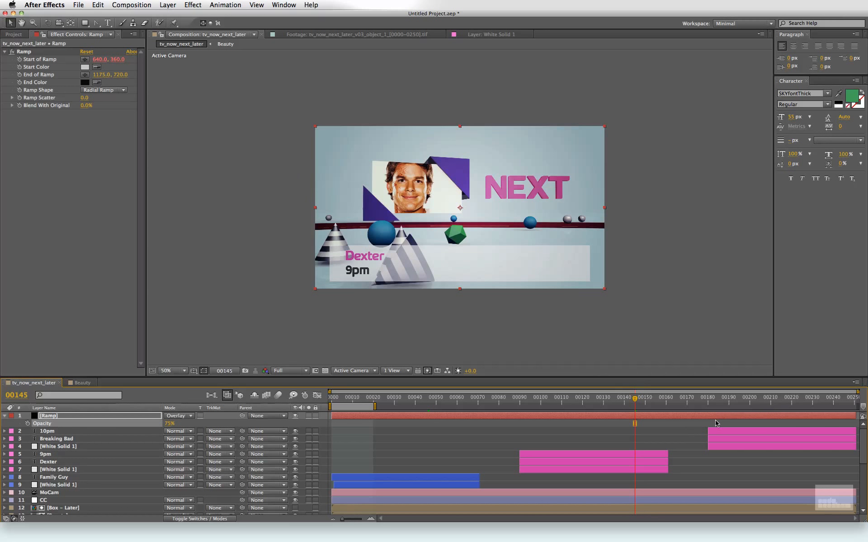
{"action": "left_click", "coordinate": [774, 409]}
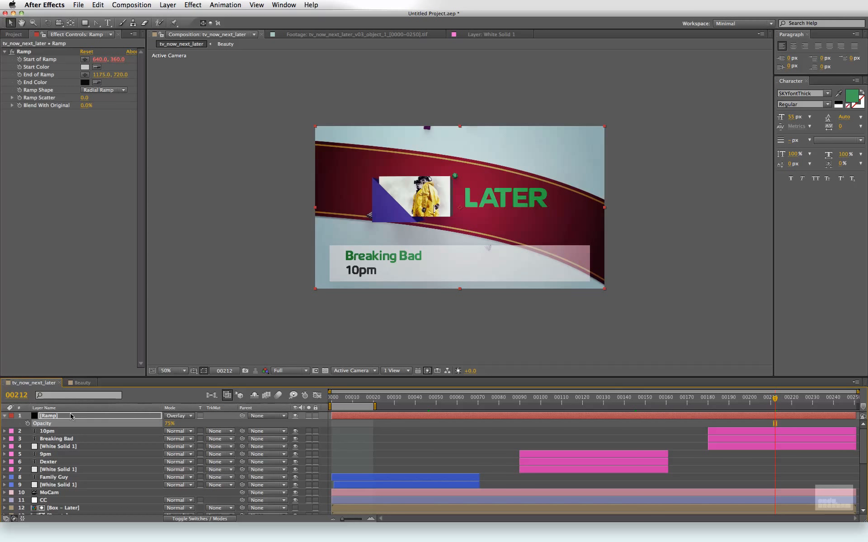
Add a new adjustment layer above the Ramp layer
{"action": "left_click", "coordinate": [168, 5]}
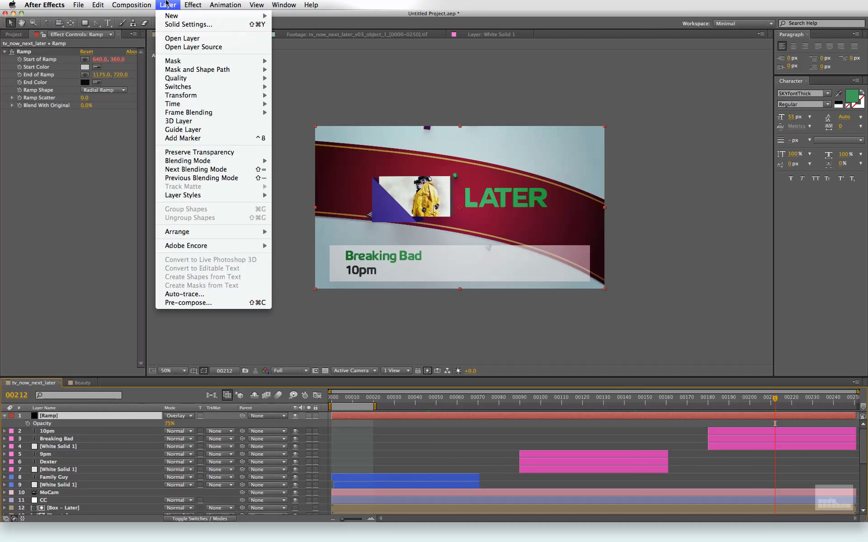
{"action": "mouse_move", "coordinate": [174, 16]}
{"action": "left_click", "coordinate": [308, 70]}
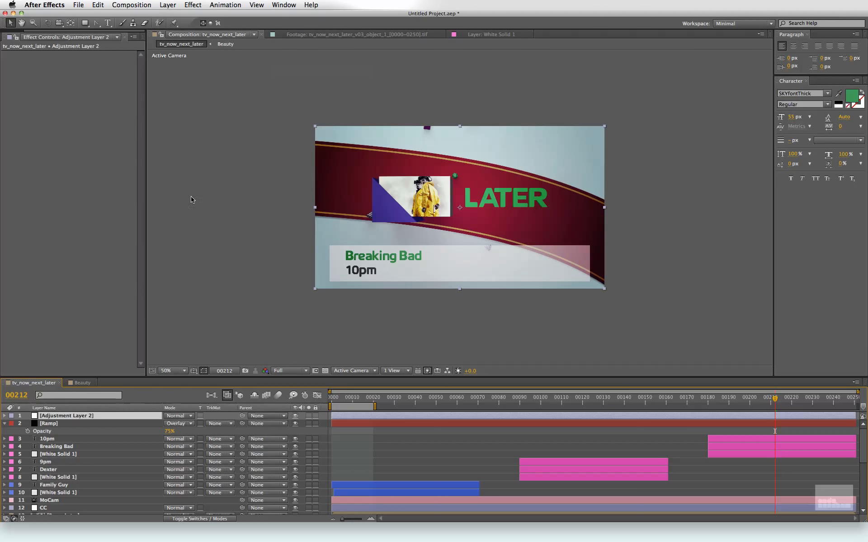
Apply the Noise effect to the new adjustment layer and set Amount of Noise to 4%
{"action": "left_click", "coordinate": [192, 5]}
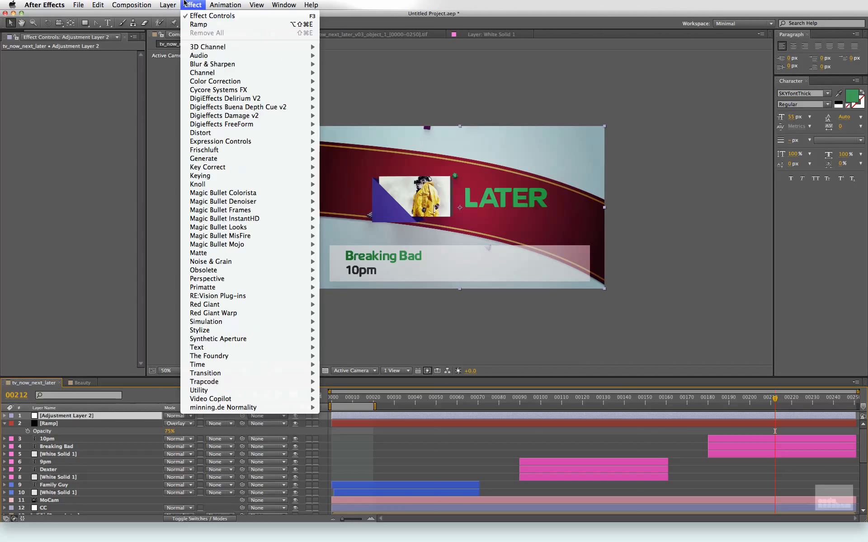
{"action": "mouse_move", "coordinate": [202, 143]}
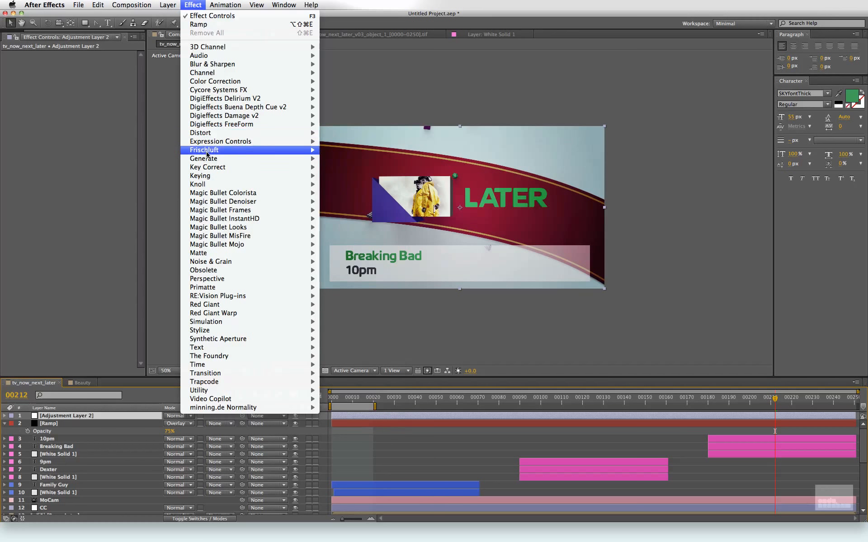
{"action": "mouse_move", "coordinate": [211, 163]}
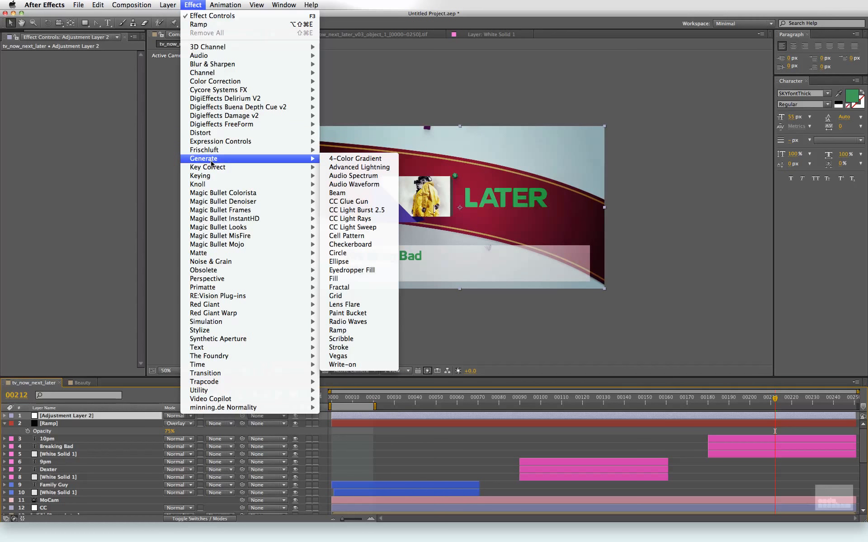
{"action": "mouse_move", "coordinate": [220, 264]}
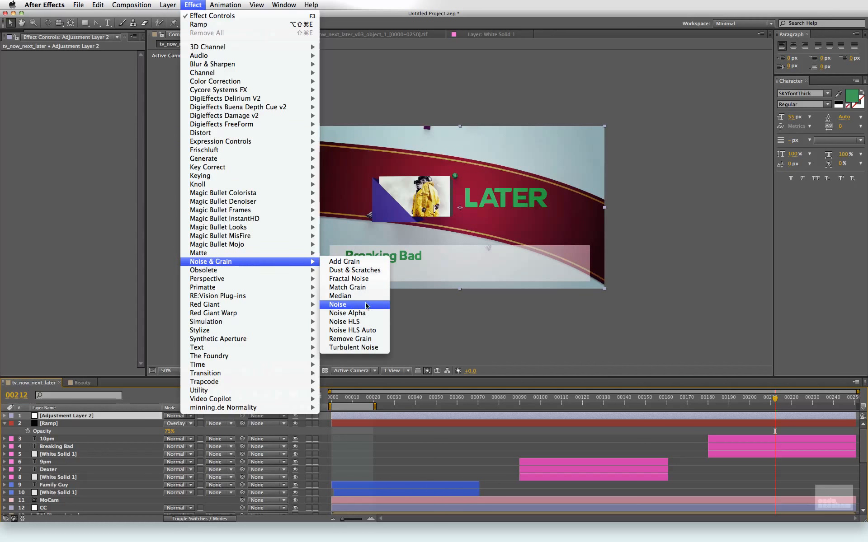
{"action": "left_click", "coordinate": [339, 304]}
{"action": "left_click", "coordinate": [86, 61]}
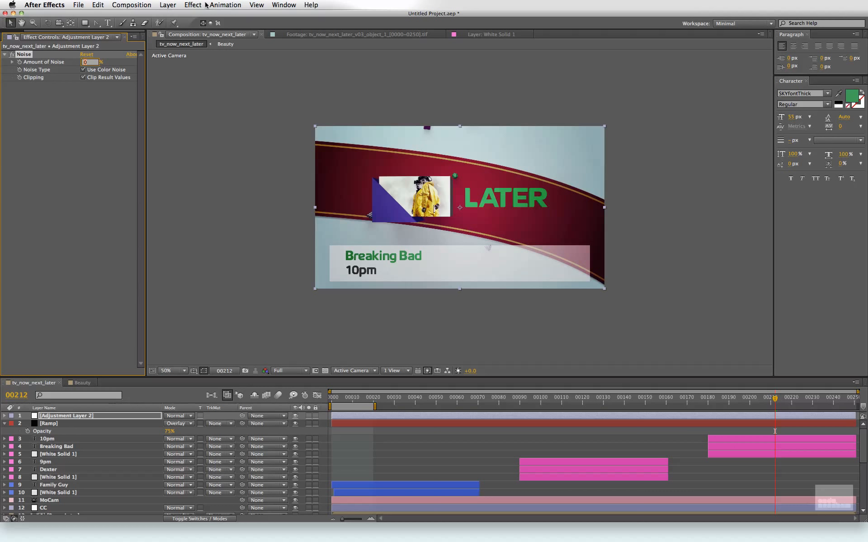
{"action": "type", "text": "6"}
{"action": "key", "text": "Return"}
{"action": "left_click", "coordinate": [86, 62]}
{"action": "key", "text": "Return"}
Go to frame 38 in the NOW shot and rename the noise adjustment layer as Noise
{"action": "left_click", "coordinate": [411, 405]}
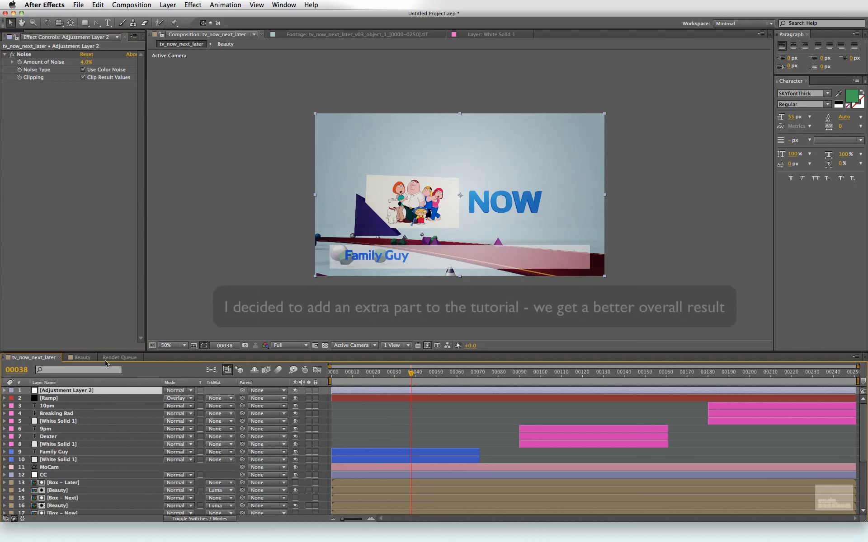
{"action": "key", "text": "Return"}
{"action": "type", "text": "Noise"}
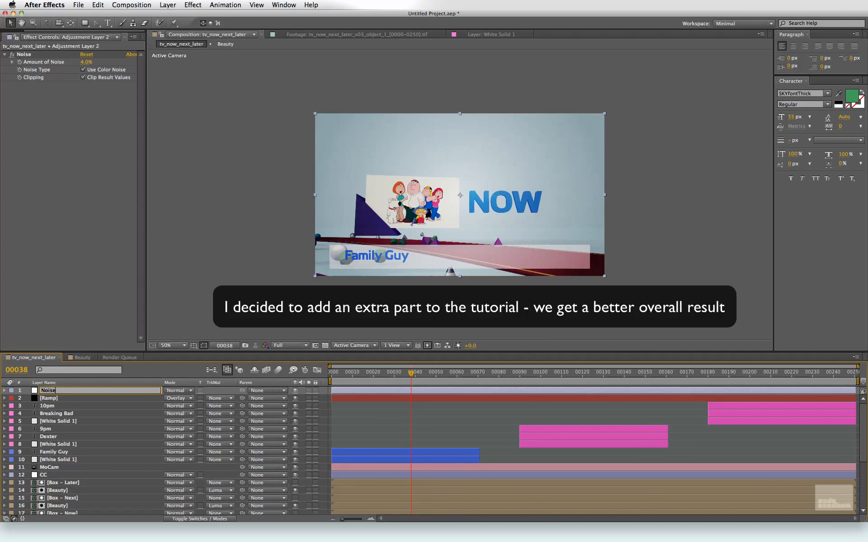
{"action": "key", "text": "Return"}
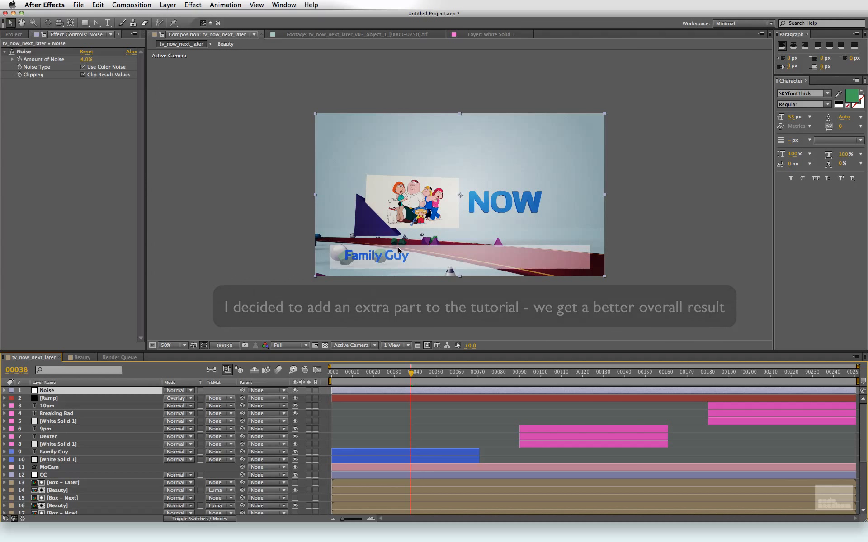
Create a black 1280 x 720 px solid named Depth above the Noise layer
{"action": "left_click", "coordinate": [168, 4]}
{"action": "mouse_move", "coordinate": [174, 14]}
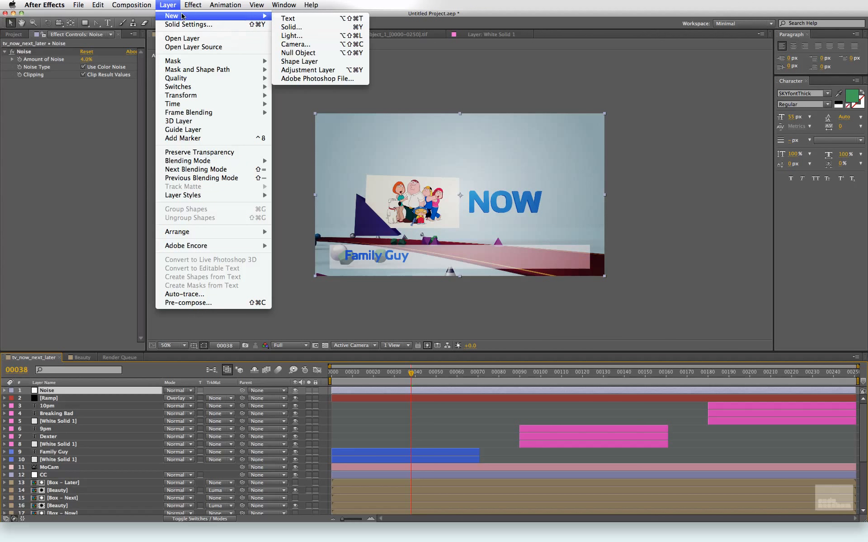
{"action": "left_click", "coordinate": [294, 26]}
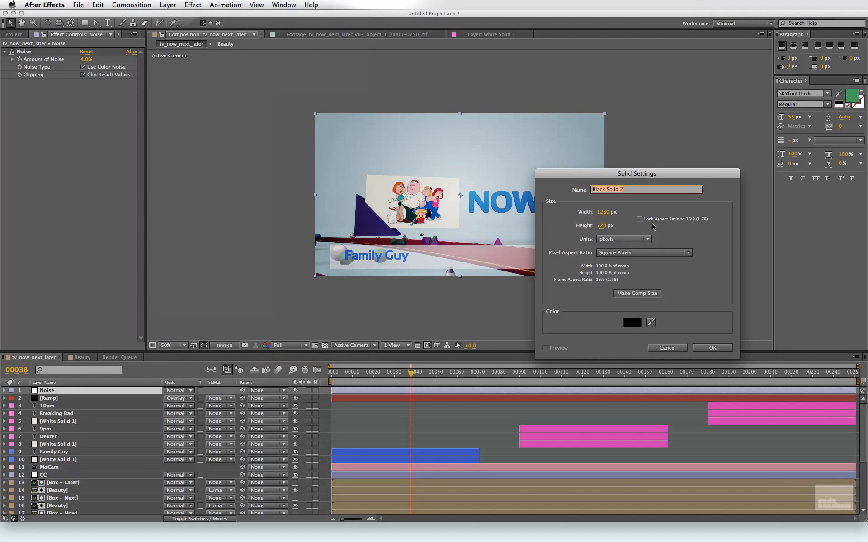
{"action": "type", "text": "Depth"}
{"action": "key", "text": "Return"}
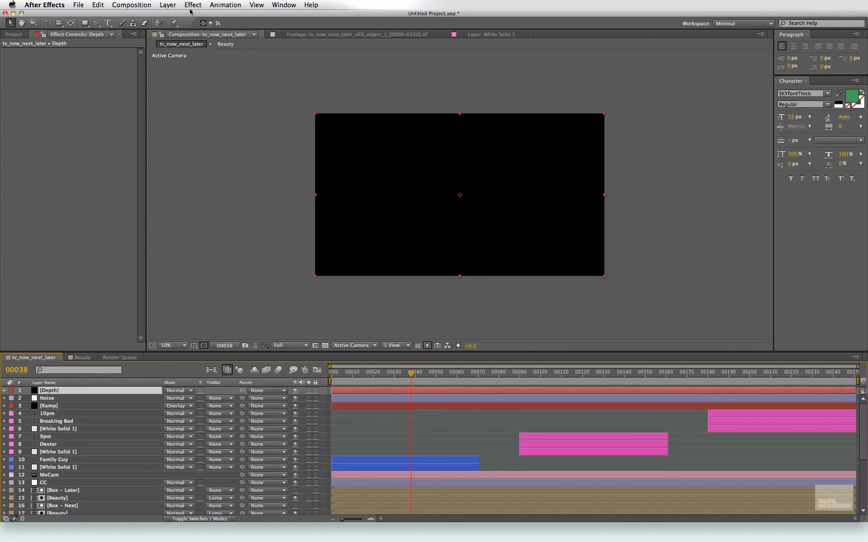
Apply a linear Ramp effect to the Depth solid
{"action": "left_click", "coordinate": [191, 6]}
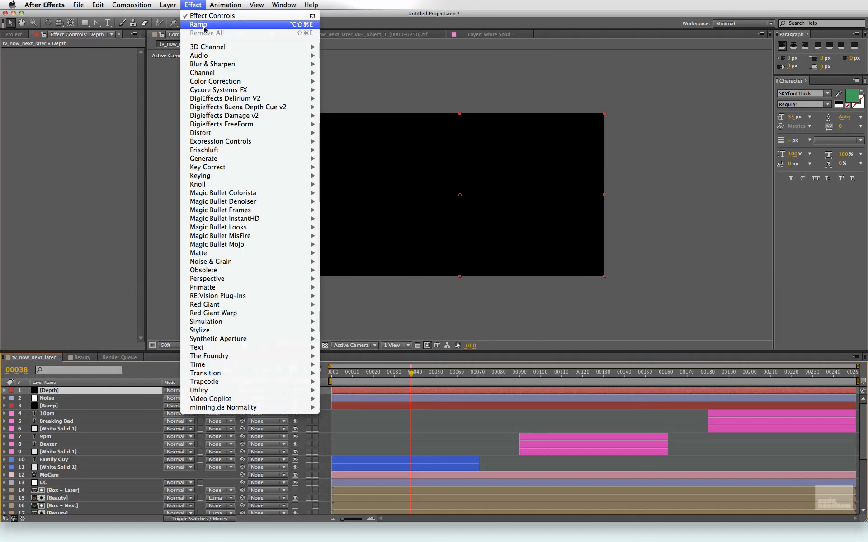
{"action": "mouse_move", "coordinate": [236, 158]}
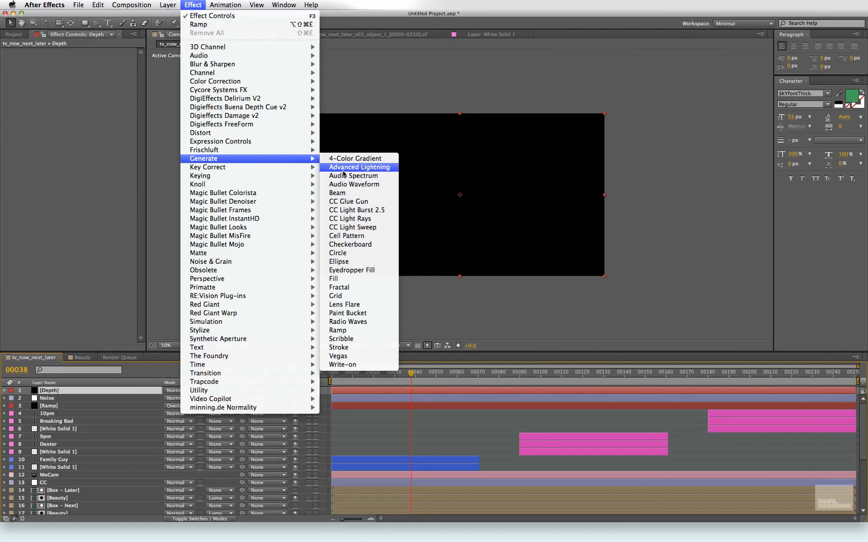
{"action": "left_click", "coordinate": [356, 330]}
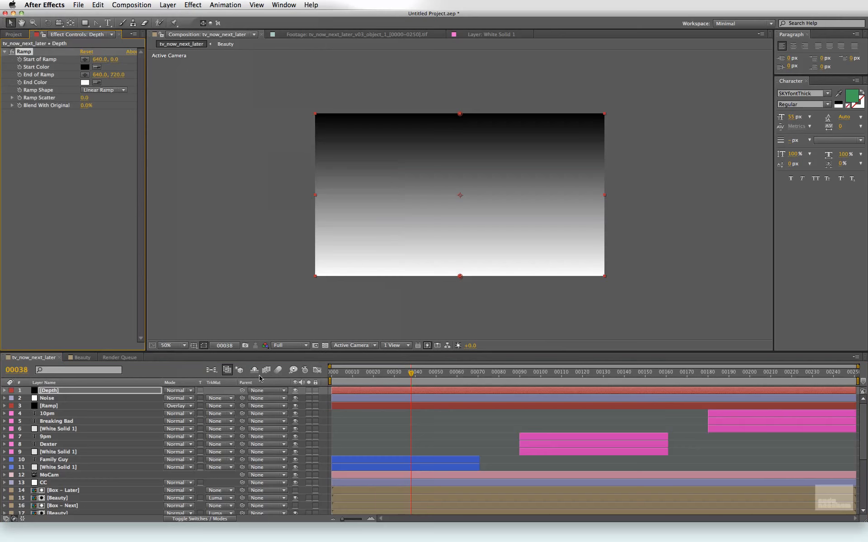
Pre-compose the Depth solid as Depth, moving all attributes into the new composition, and hide the resulting layer
{"action": "left_click", "coordinate": [166, 5]}
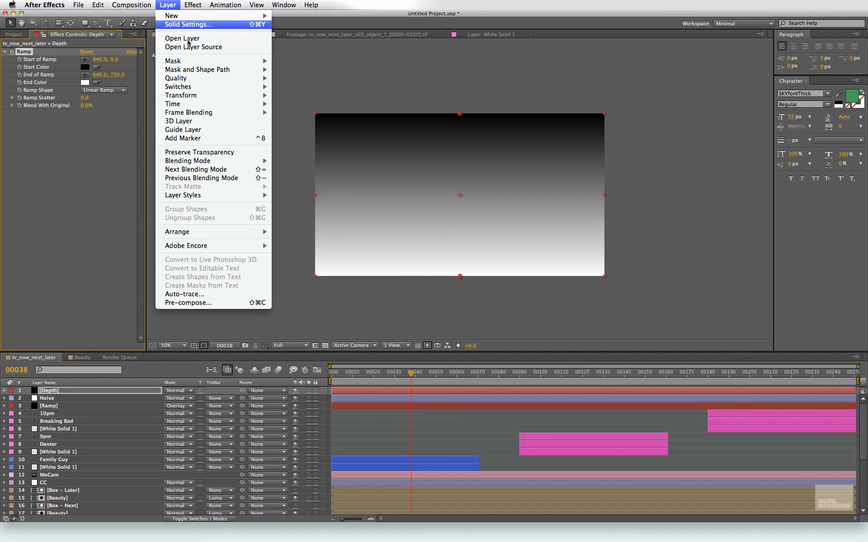
{"action": "left_click", "coordinate": [215, 302]}
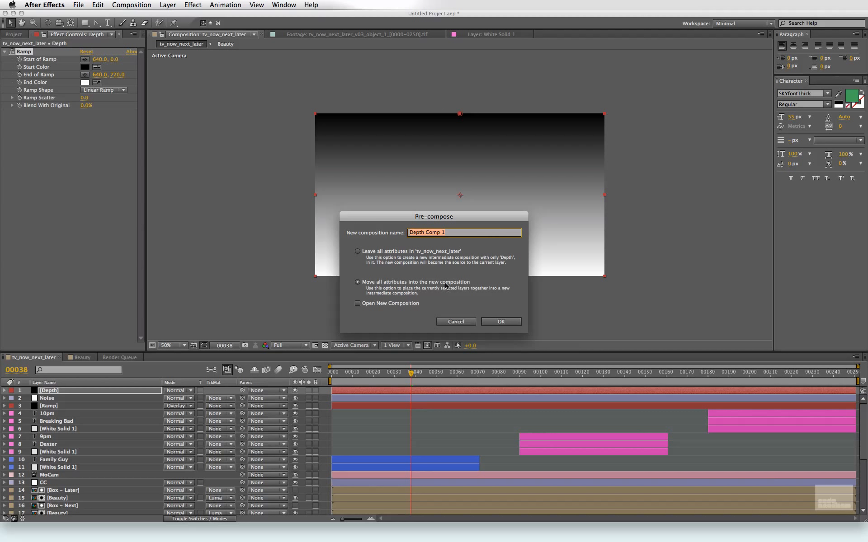
{"action": "left_click_drag", "start_coordinate": [449, 233], "coordinate": [427, 231]}
{"action": "key", "text": "BackSpace"}
{"action": "key", "text": "Return"}
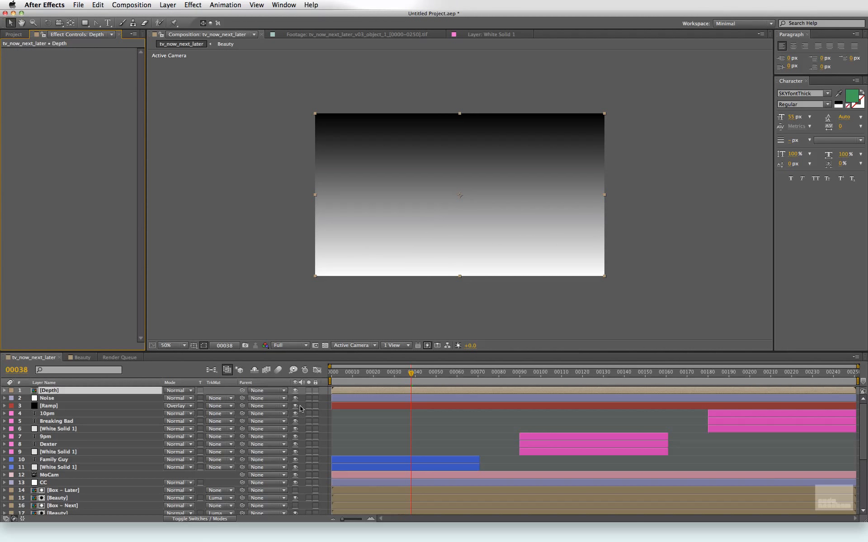
{"action": "left_click", "coordinate": [295, 391]}
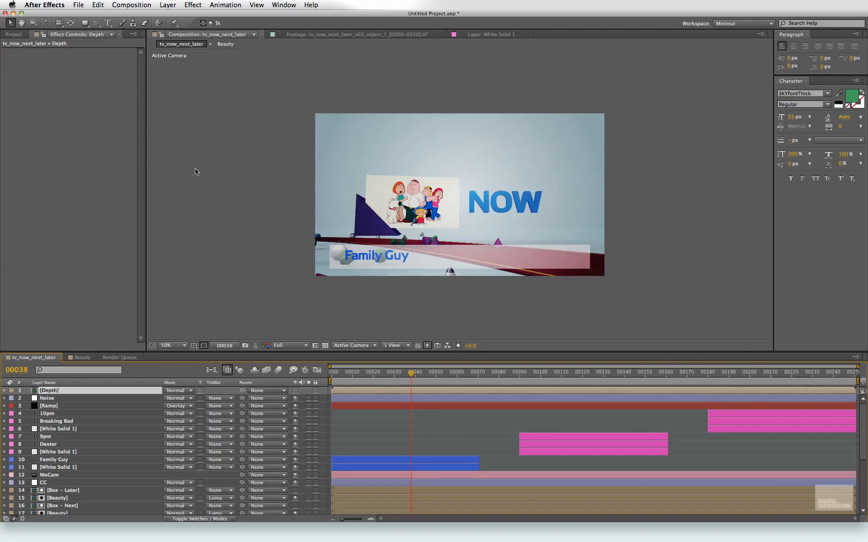
Add an adjustment layer above Depth and apply the FL Depth Of Field effect to it
{"action": "left_click", "coordinate": [168, 6]}
{"action": "mouse_move", "coordinate": [174, 16]}
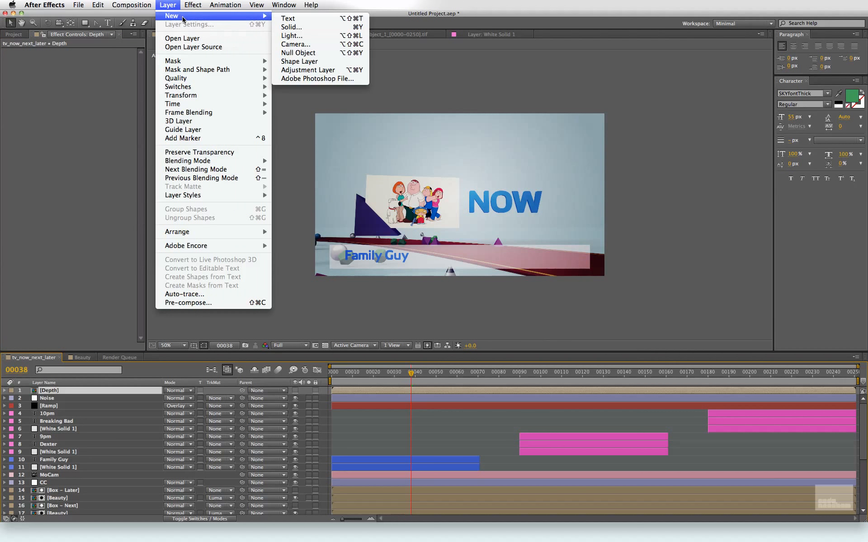
{"action": "left_click", "coordinate": [339, 70]}
{"action": "left_click", "coordinate": [192, 4]}
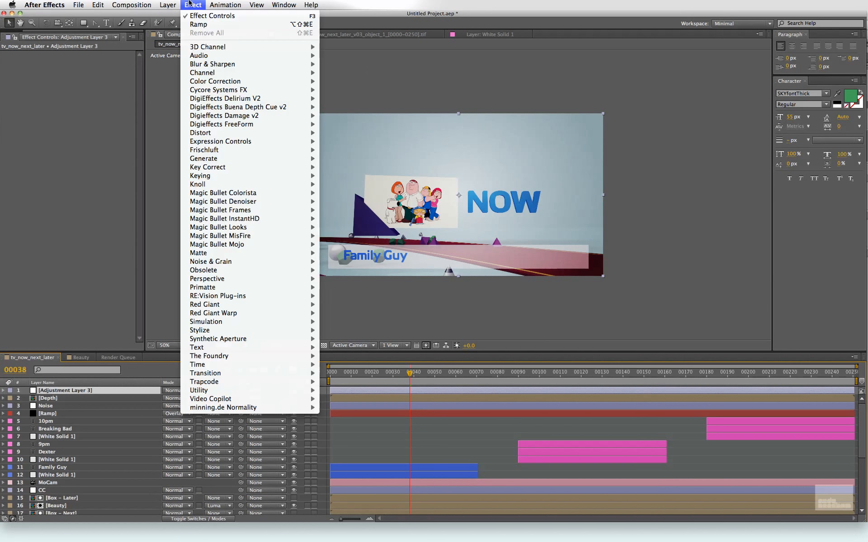
{"action": "mouse_move", "coordinate": [236, 150]}
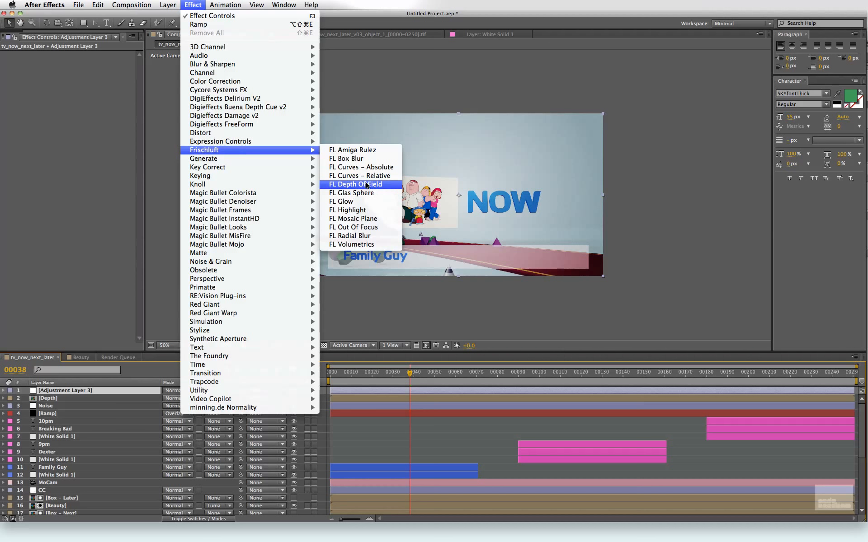
{"action": "left_click", "coordinate": [377, 184]}
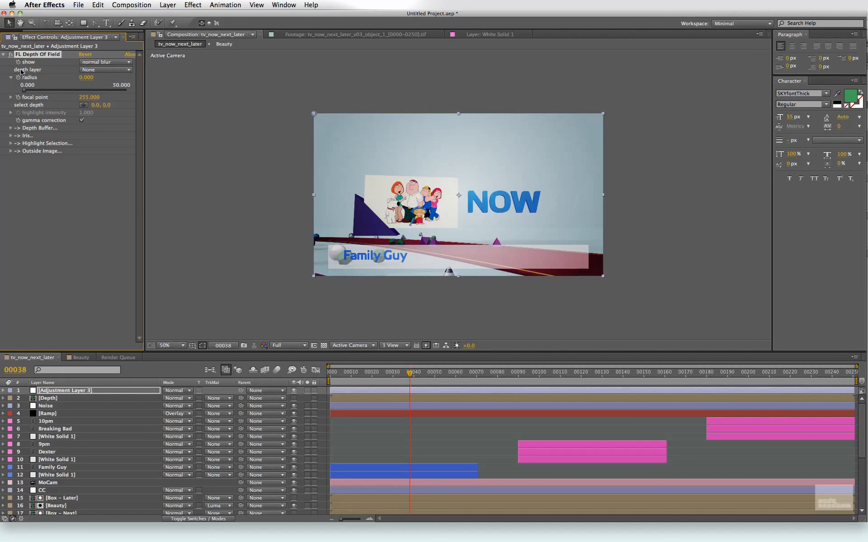
Use the Depth layer as the effect's depth layer, pick the select depth point at about 646, 422, and set the radius to about 17.7
{"action": "left_click", "coordinate": [98, 71]}
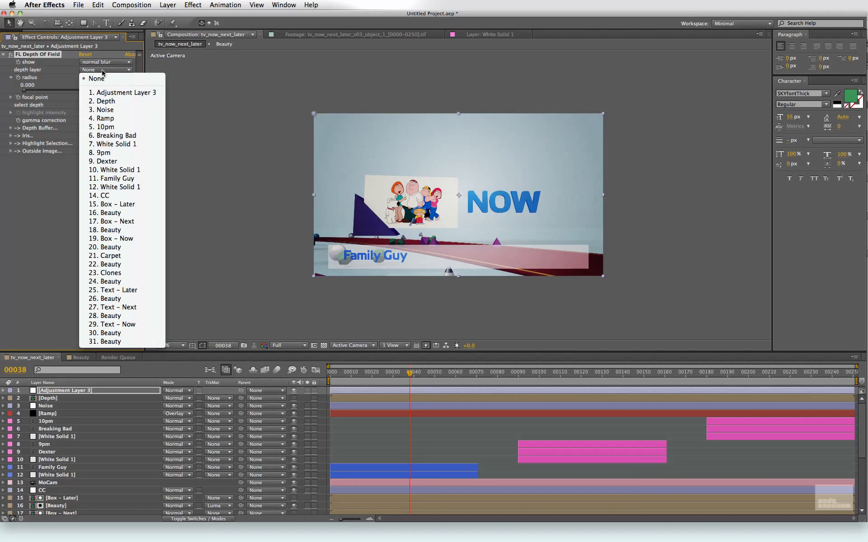
{"action": "left_click", "coordinate": [124, 103]}
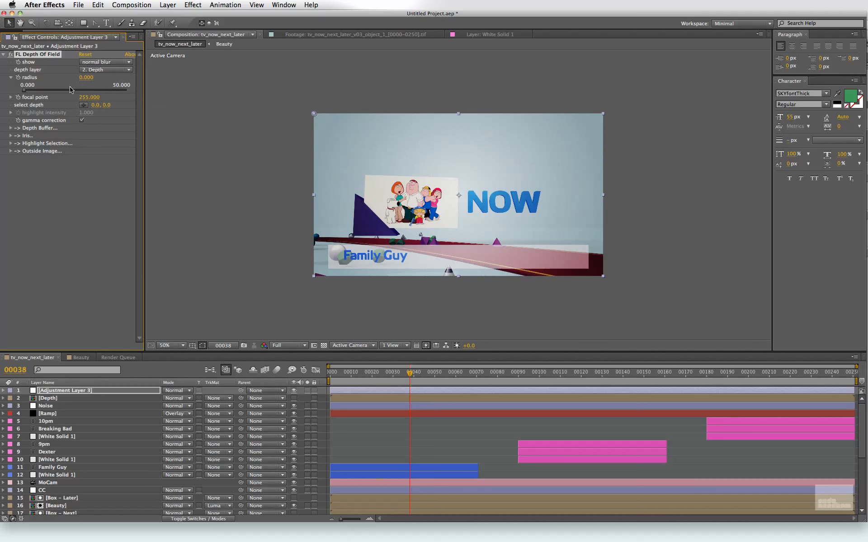
{"action": "left_click", "coordinate": [84, 105]}
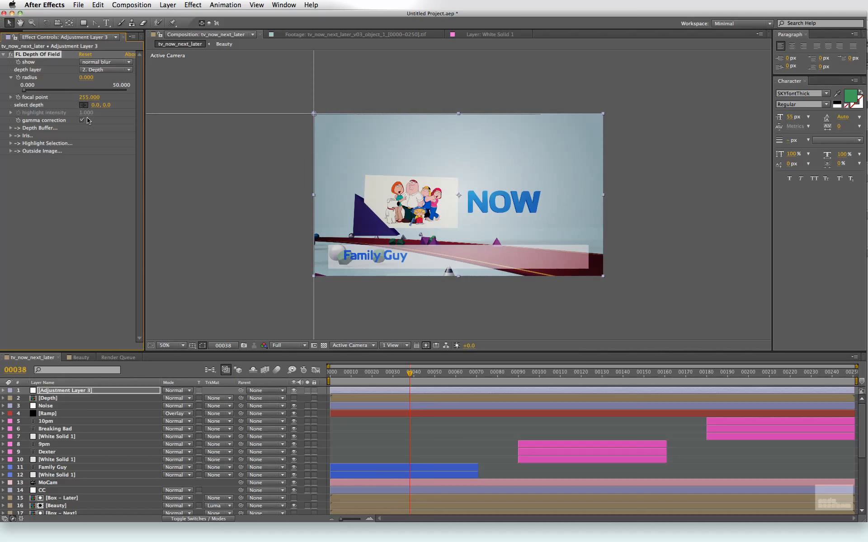
{"action": "left_click", "coordinate": [459, 209]}
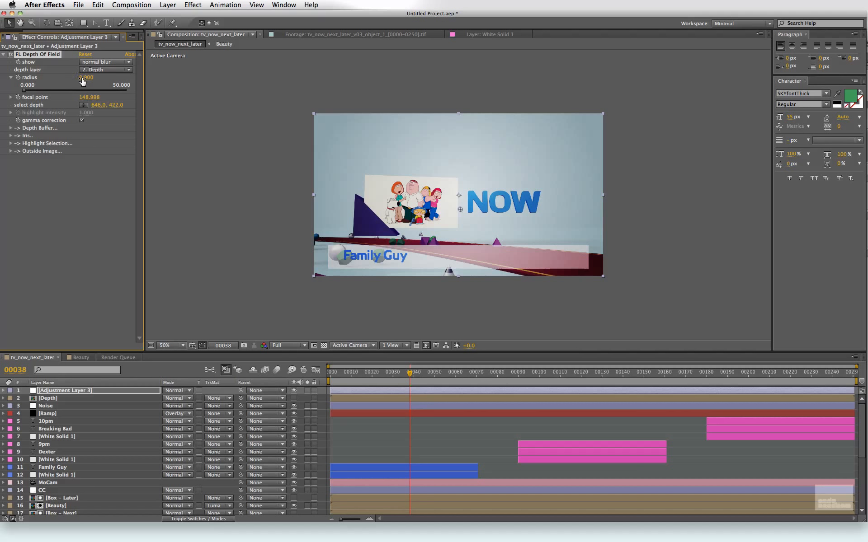
{"action": "left_click_drag", "start_coordinate": [83, 78], "coordinate": [147, 78]}
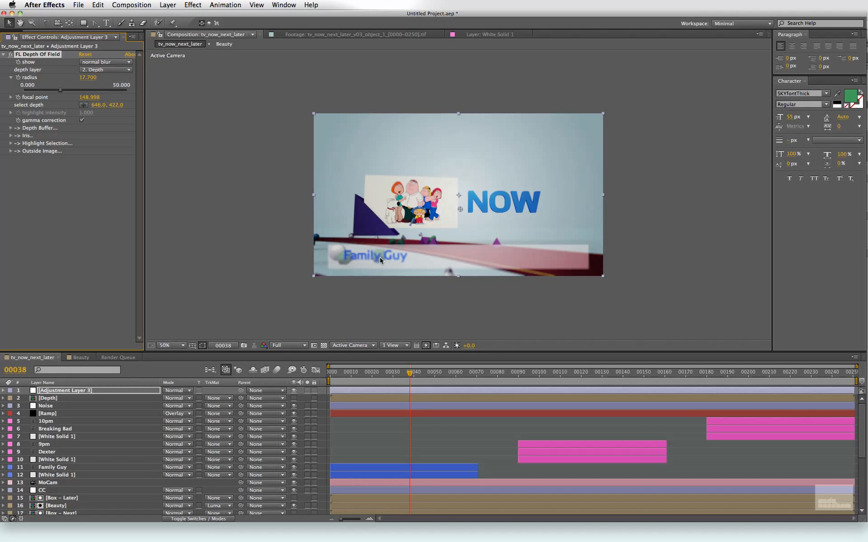
Move the depth-of-field adjustment layer between MoCam and CC in the layer stack and rename it DOF
{"action": "left_click_drag", "start_coordinate": [150, 396], "coordinate": [102, 489]}
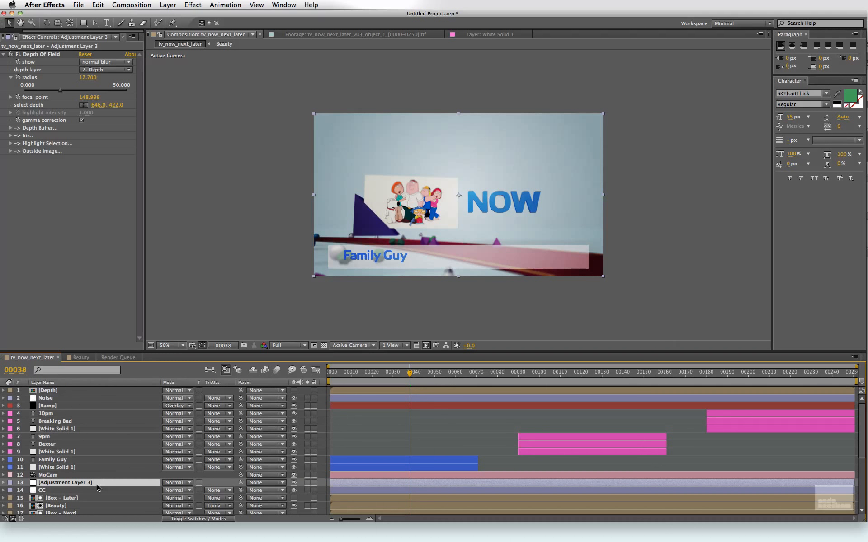
{"action": "key", "text": "Return"}
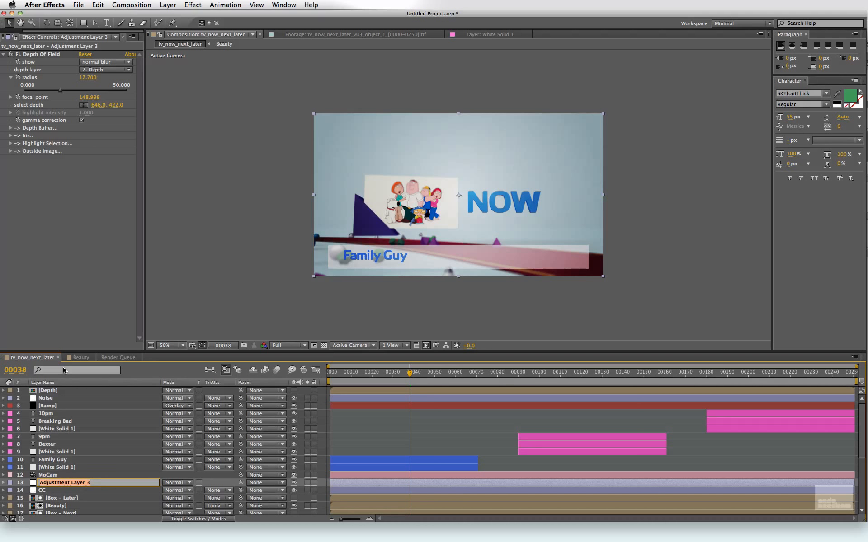
{"action": "type", "text": "DOF"}
{"action": "key", "text": "Return"}
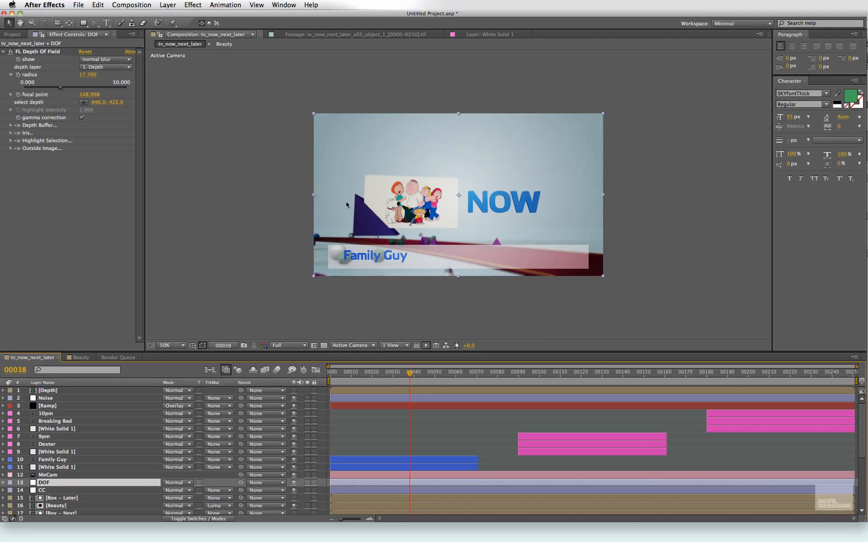
Show the sharp zone in FL Depth Of Field, reduce the radius to about 9.47, and move the select depth point to 646, 393
{"action": "left_click", "coordinate": [104, 62]}
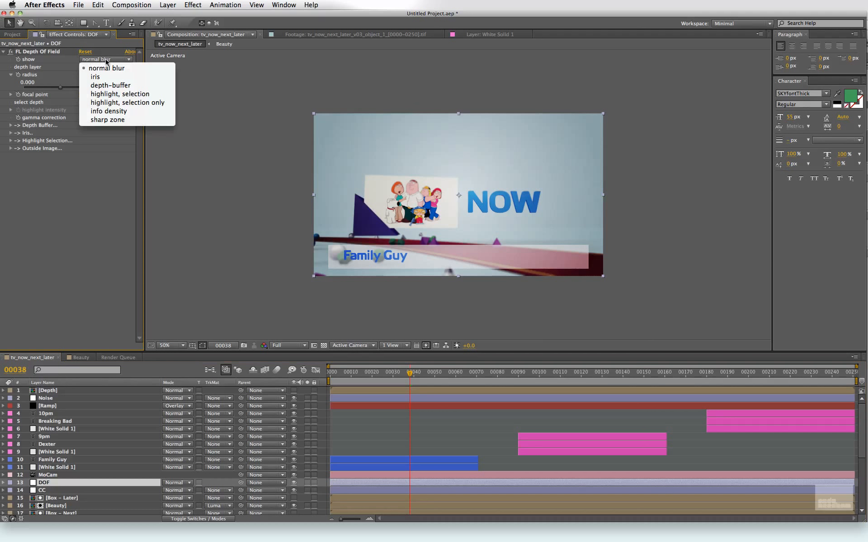
{"action": "left_click", "coordinate": [122, 121]}
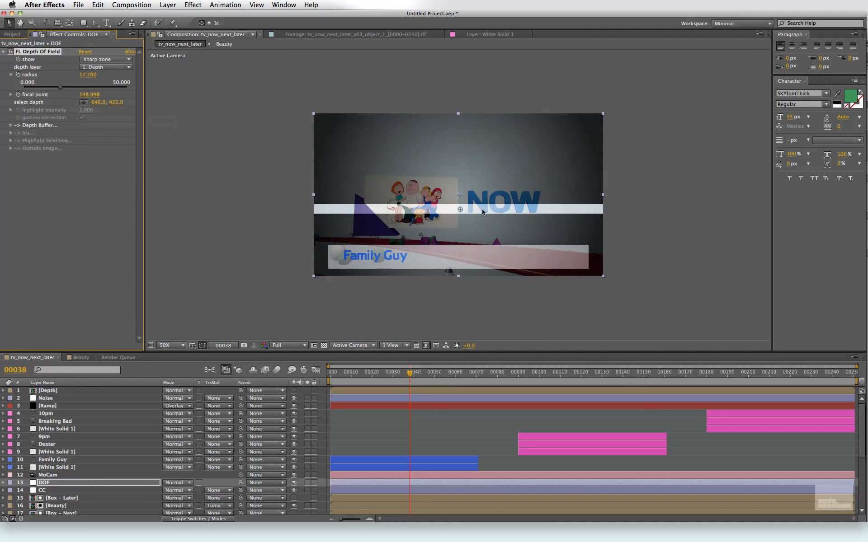
{"action": "left_click_drag", "start_coordinate": [54, 90], "coordinate": [43, 90]}
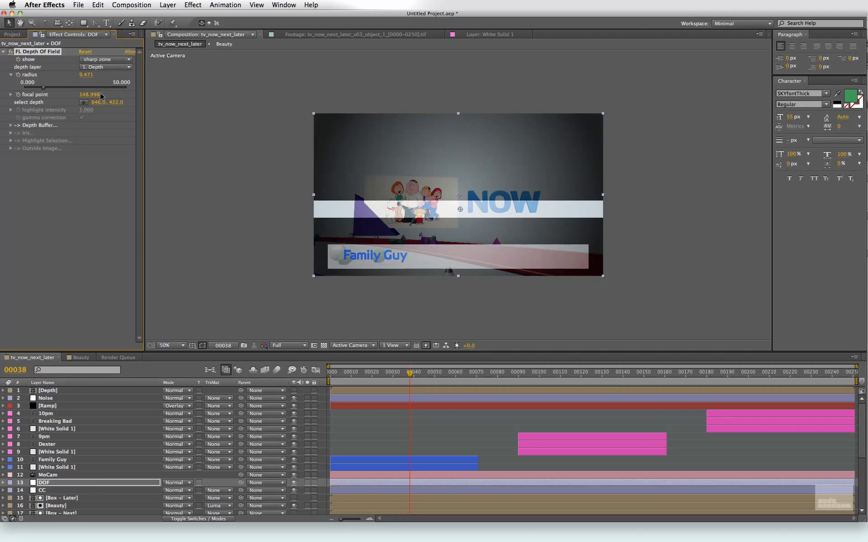
{"action": "left_click_drag", "start_coordinate": [107, 103], "coordinate": [86, 110]}
Set a focal point keyframe on the DOF layer at frame 61
{"action": "left_click", "coordinate": [457, 377]}
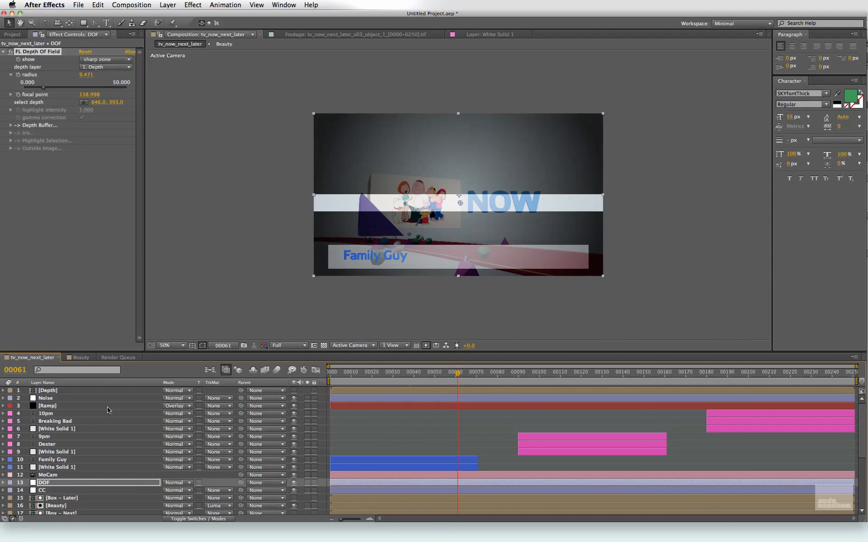
{"action": "left_click", "coordinate": [18, 95]}
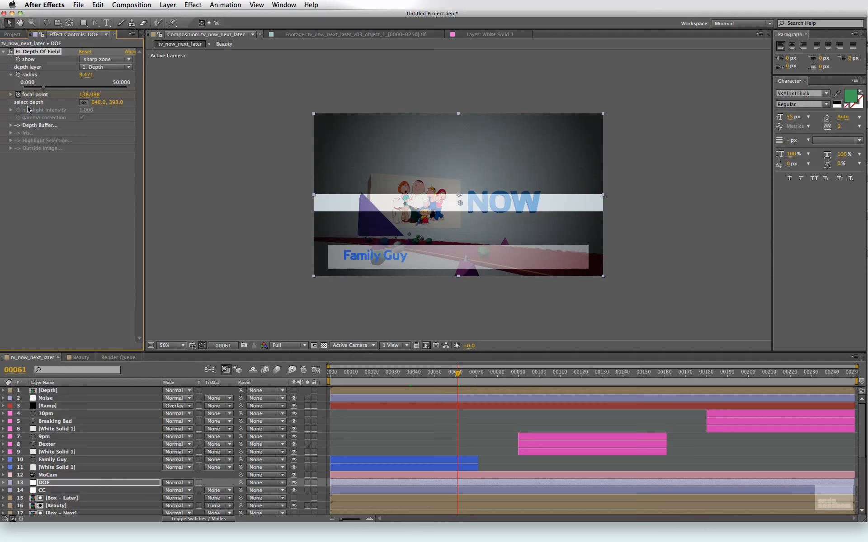
Keyframe the DOF focus by moving the select depth point to 610, 535 at frame 78 and to 668, 279 at frame 94
{"action": "left_click", "coordinate": [493, 376]}
{"action": "left_click_drag", "start_coordinate": [459, 203], "coordinate": [452, 238]}
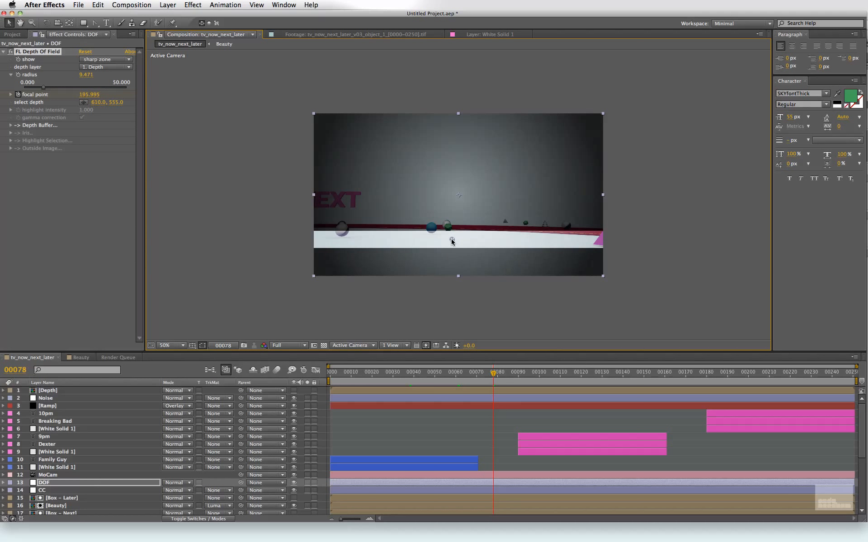
{"action": "left_click", "coordinate": [527, 378]}
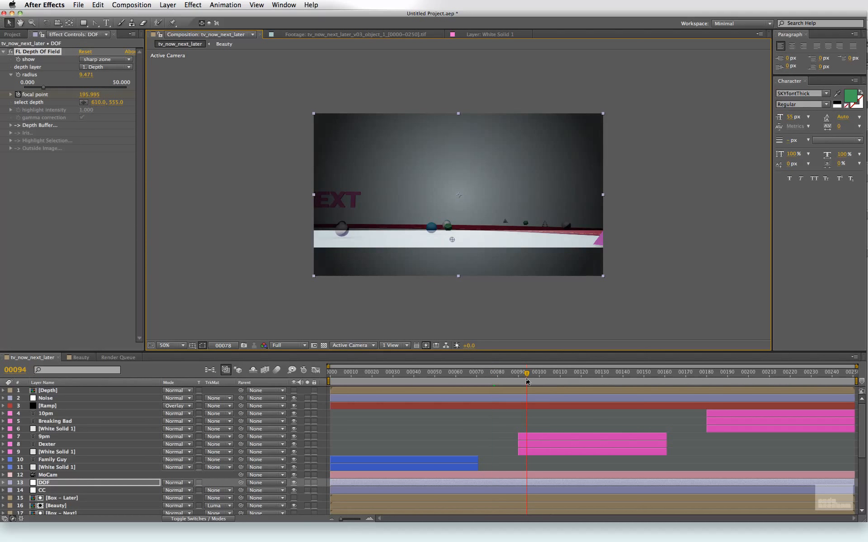
{"action": "left_click_drag", "start_coordinate": [454, 240], "coordinate": [466, 179]}
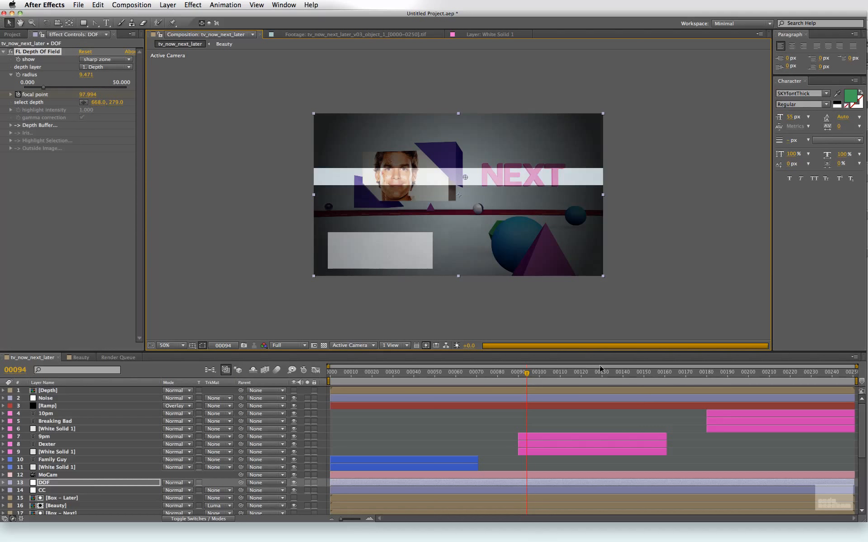
Reveal the DOF layer's keyframes and add a focal point keyframe at frame 157 that holds the current value
{"action": "left_click", "coordinate": [658, 381]}
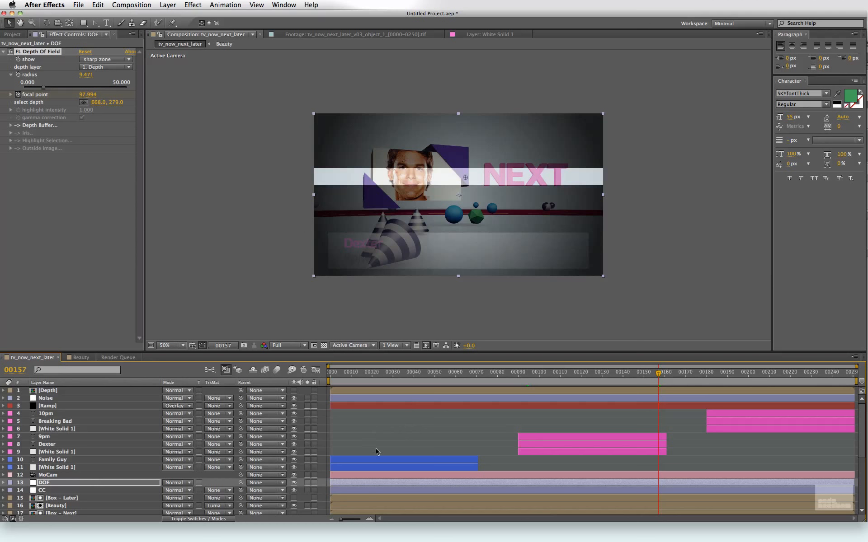
{"action": "left_click", "coordinate": [93, 484]}
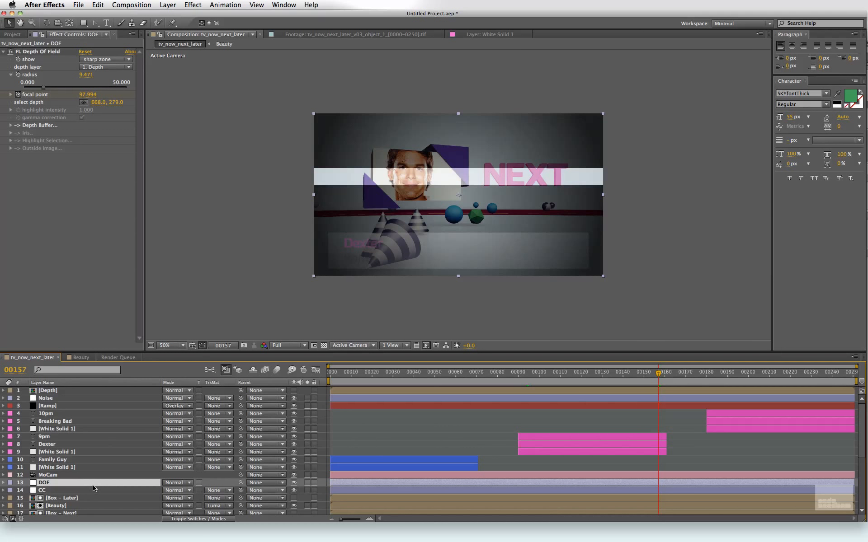
{"action": "key", "text": "u"}
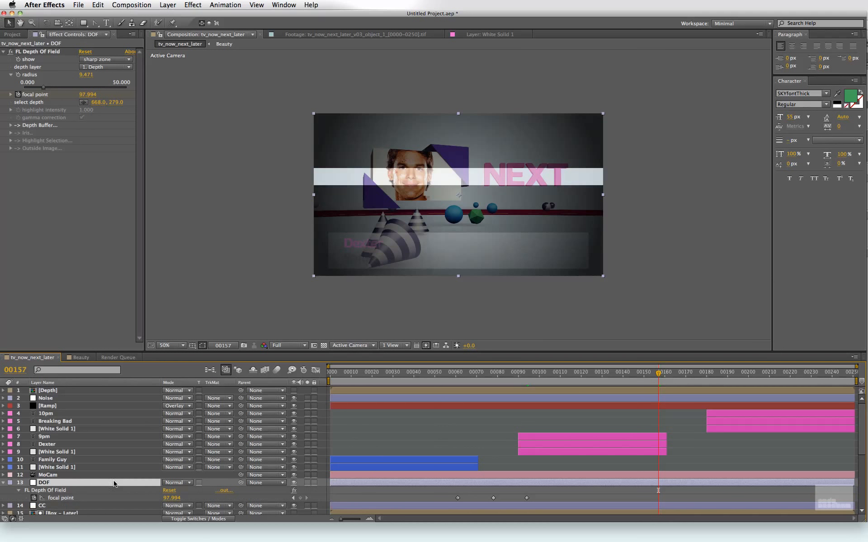
{"action": "left_click", "coordinate": [300, 498]}
Keyframe the DOF focus at frame 170 by moving the select depth point to 746, 639
{"action": "left_click", "coordinate": [692, 376]}
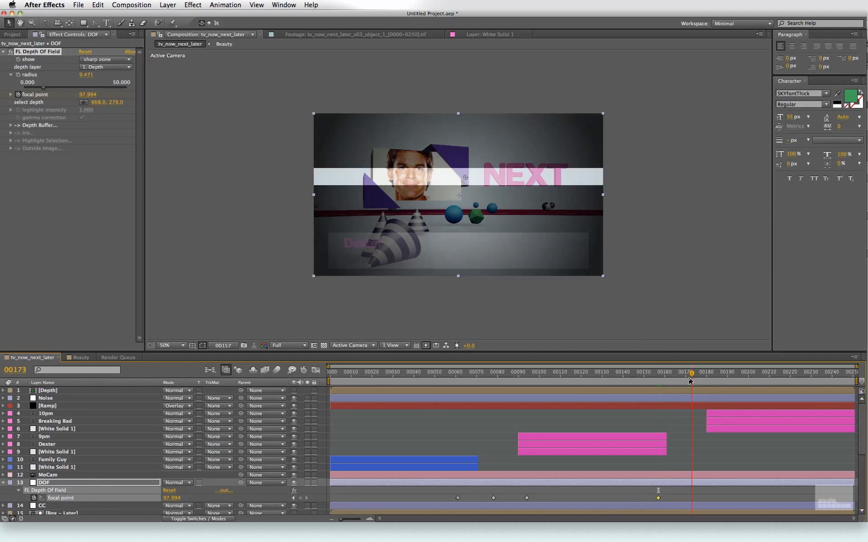
{"action": "left_click", "coordinate": [685, 377]}
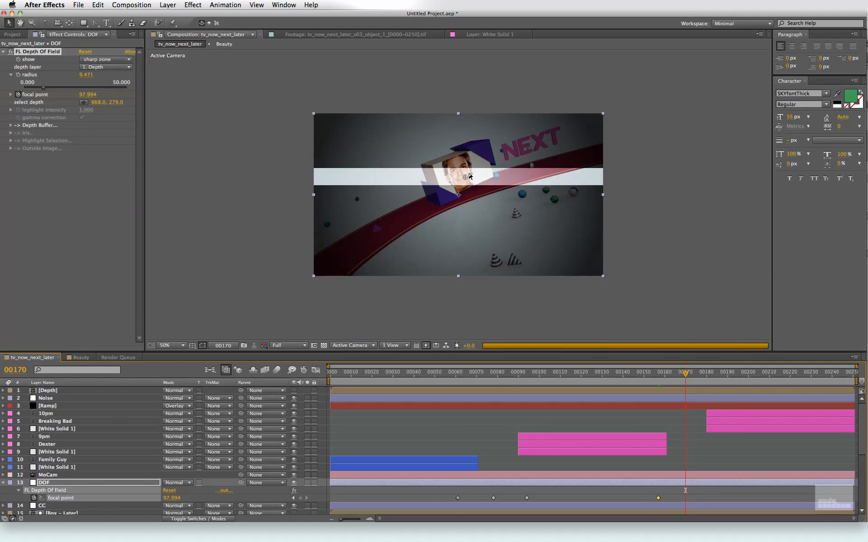
{"action": "left_click_drag", "start_coordinate": [465, 177], "coordinate": [484, 267]}
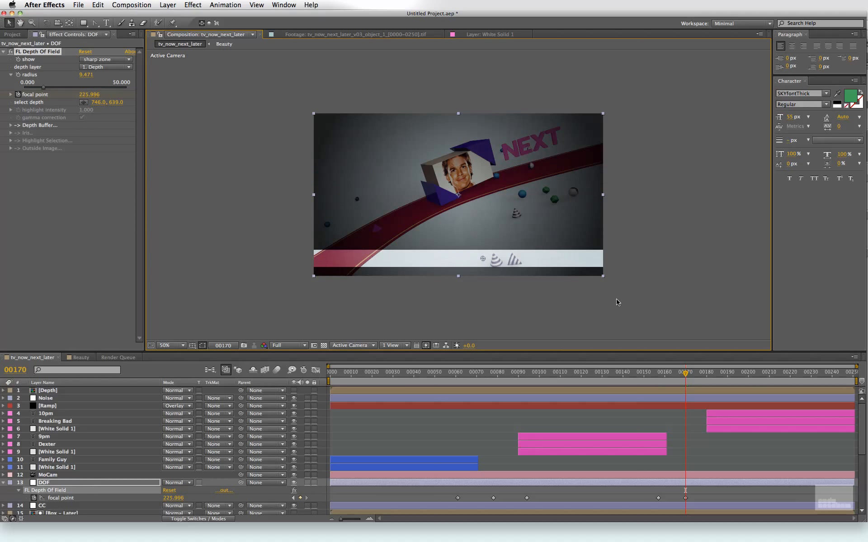
Keyframe the focus on the LATER title at frame 187 with the select depth point at 780, 317, and check it near the composition's end
{"action": "left_click", "coordinate": [721, 379]}
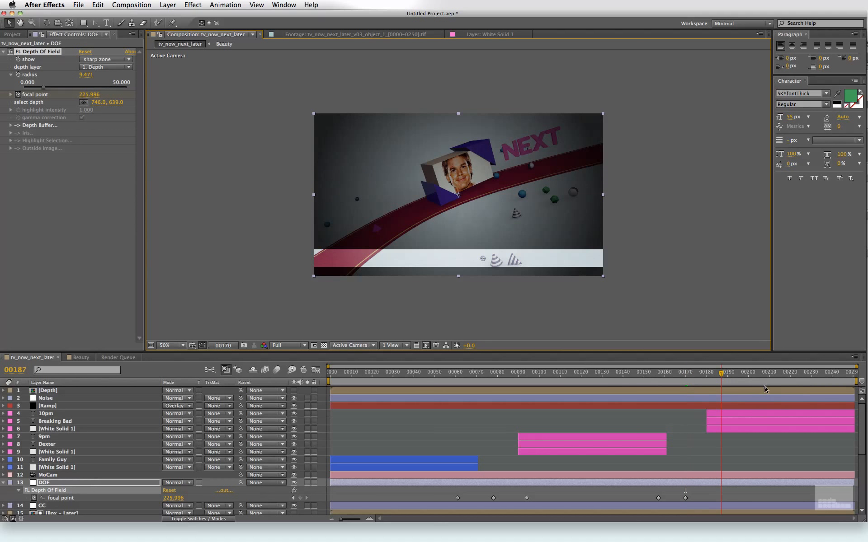
{"action": "left_click_drag", "start_coordinate": [482, 259], "coordinate": [488, 204]}
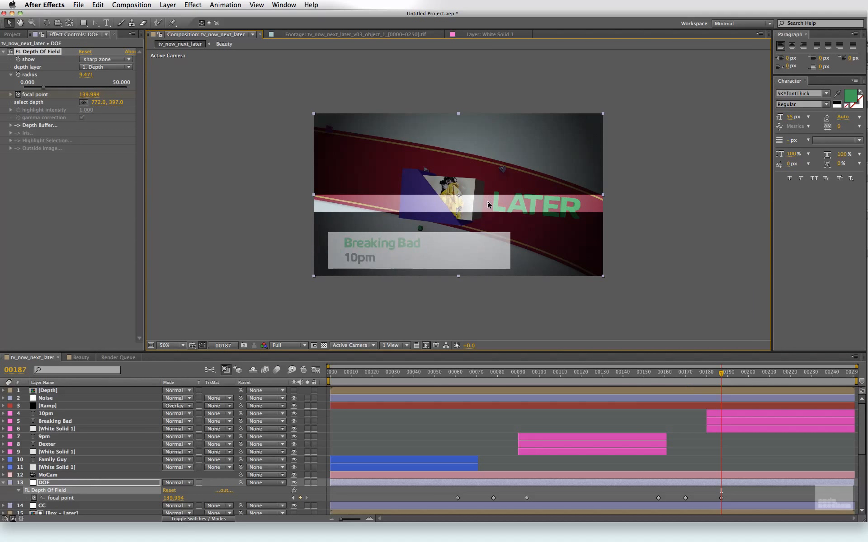
{"action": "left_click_drag", "start_coordinate": [805, 378], "coordinate": [854, 380]}
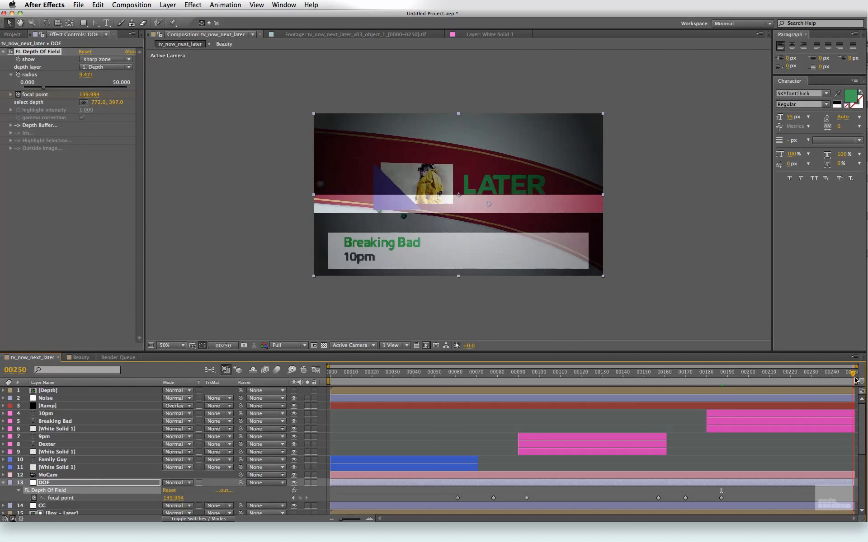
{"action": "left_click", "coordinate": [721, 382]}
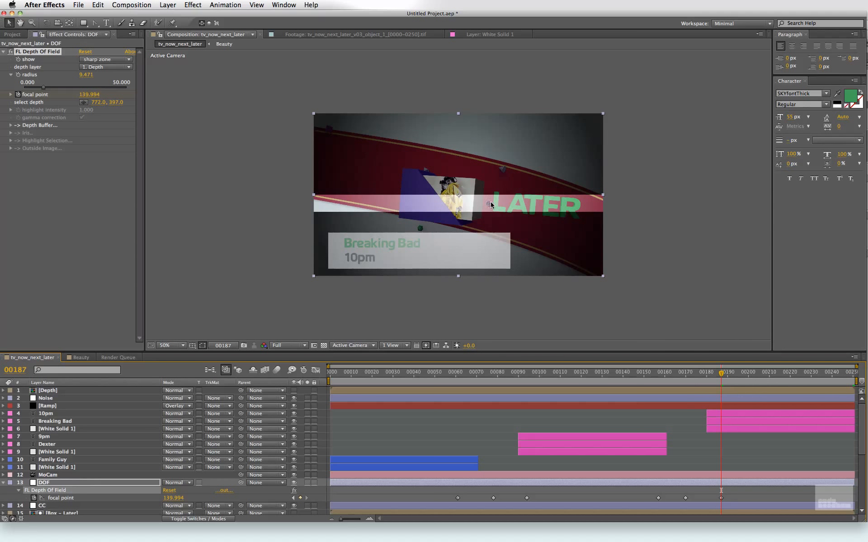
{"action": "left_click_drag", "start_coordinate": [492, 205], "coordinate": [488, 187]}
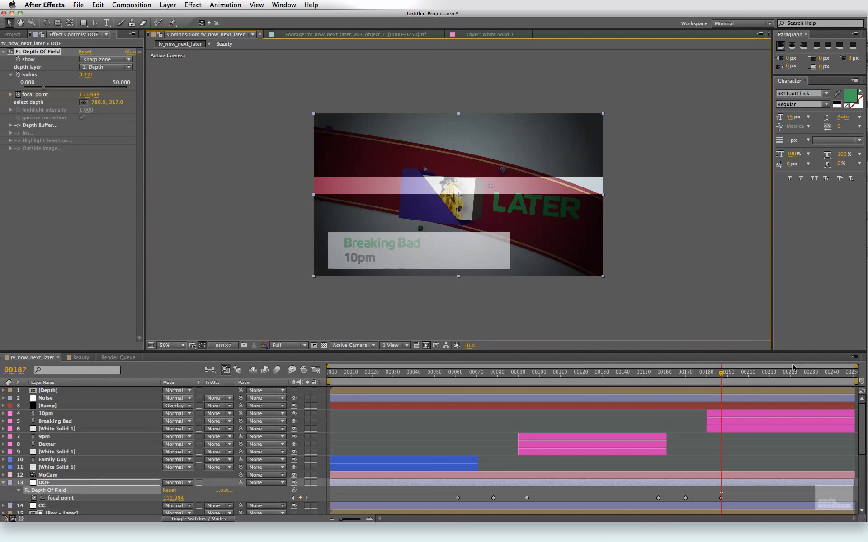
{"action": "left_click", "coordinate": [849, 382]}
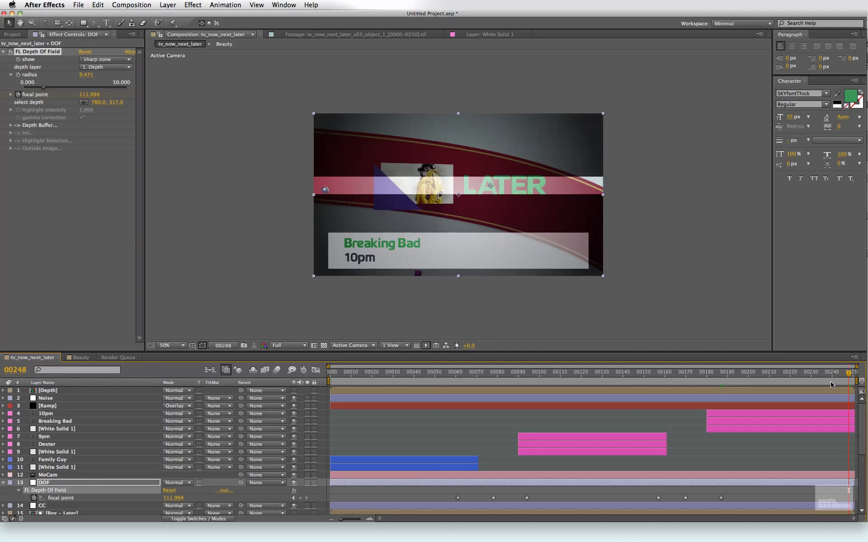
Show the normal blur in FL Depth Of Field and set the composition preview resolution to Half
{"action": "left_click", "coordinate": [104, 62]}
{"action": "left_click", "coordinate": [126, 64]}
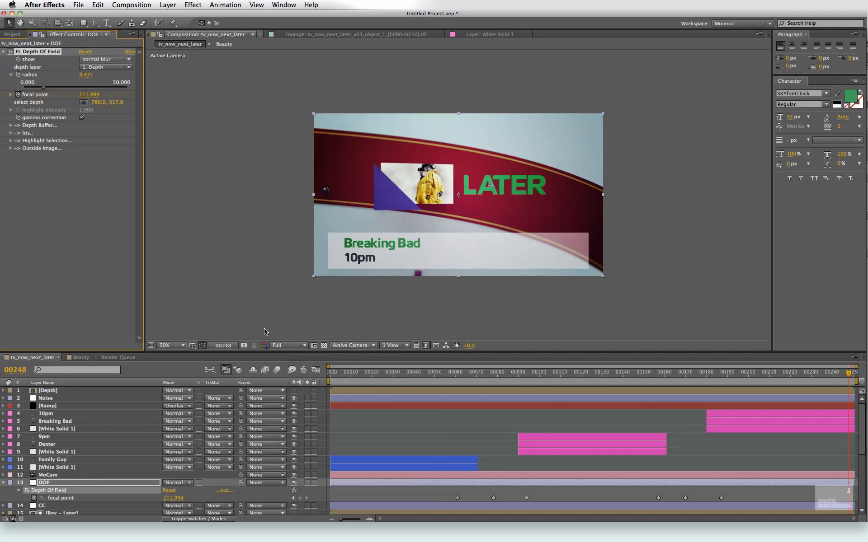
{"action": "left_click", "coordinate": [286, 346]}
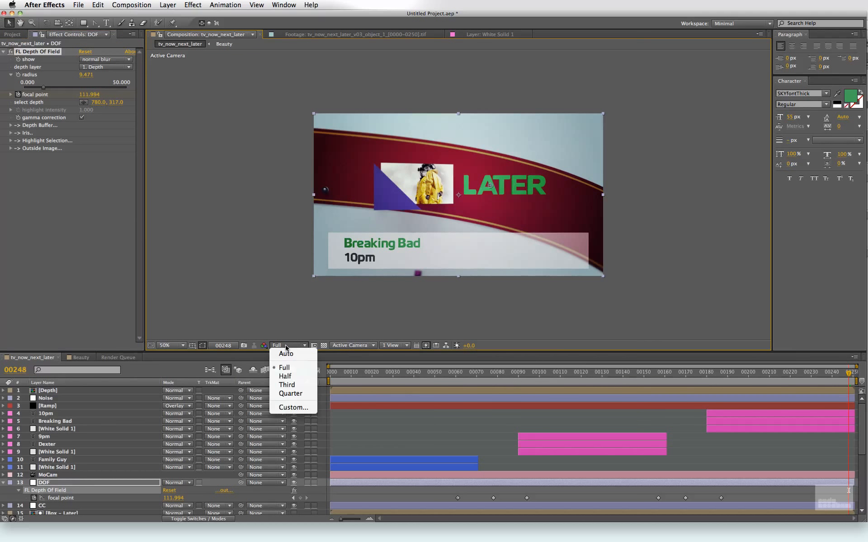
{"action": "left_click", "coordinate": [284, 376]}
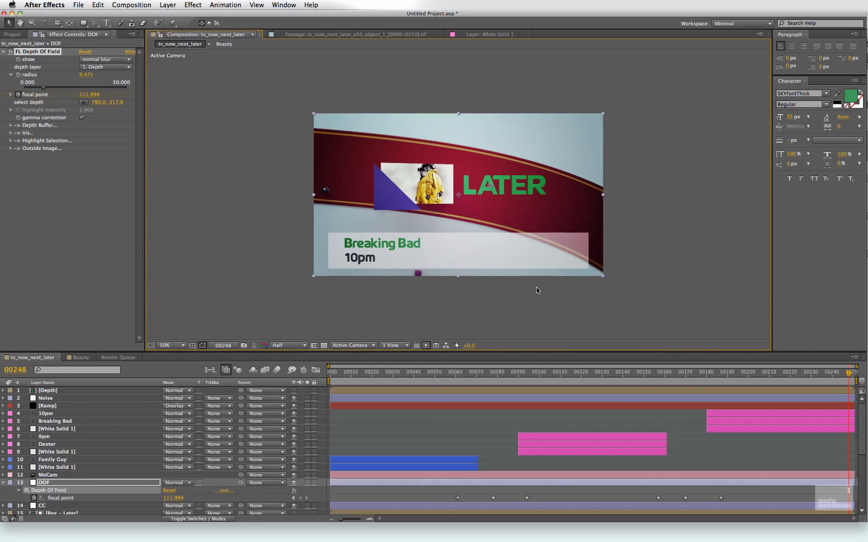
Render a RAM preview of the whole composition, play it back and scrub to frame 30 to review the depth of field
{"action": "key", "text": "KP_0"}
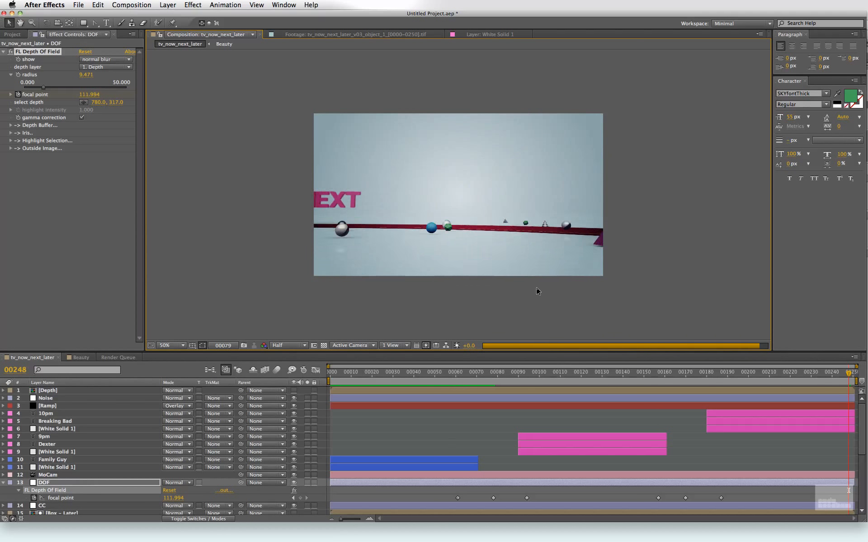
{"action": "key", "text": "super+Tab"}
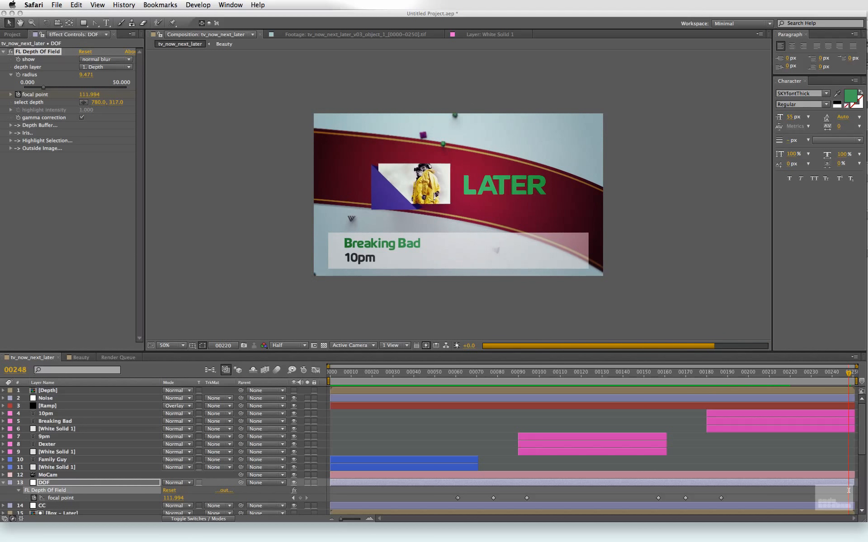
{"action": "left_click", "coordinate": [319, 358]}
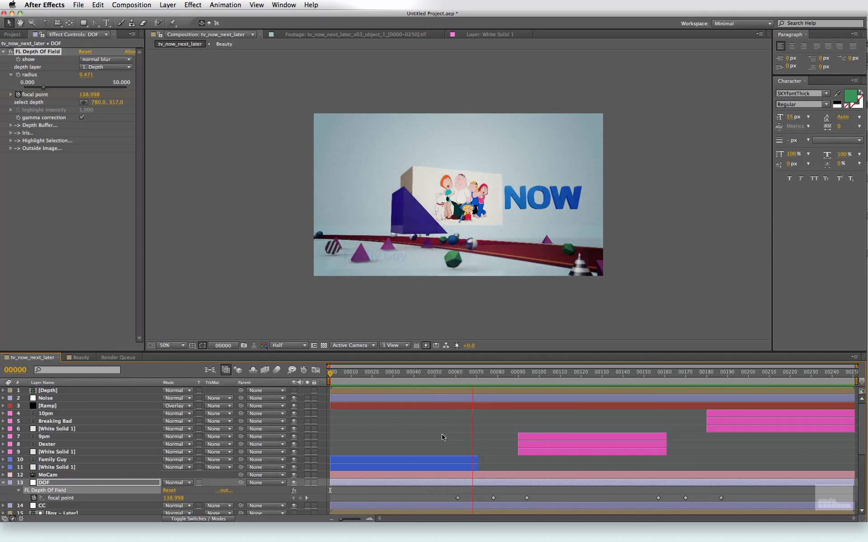
{"action": "key", "text": "space"}
{"action": "left_click_drag", "start_coordinate": [442, 372], "coordinate": [393, 373]}
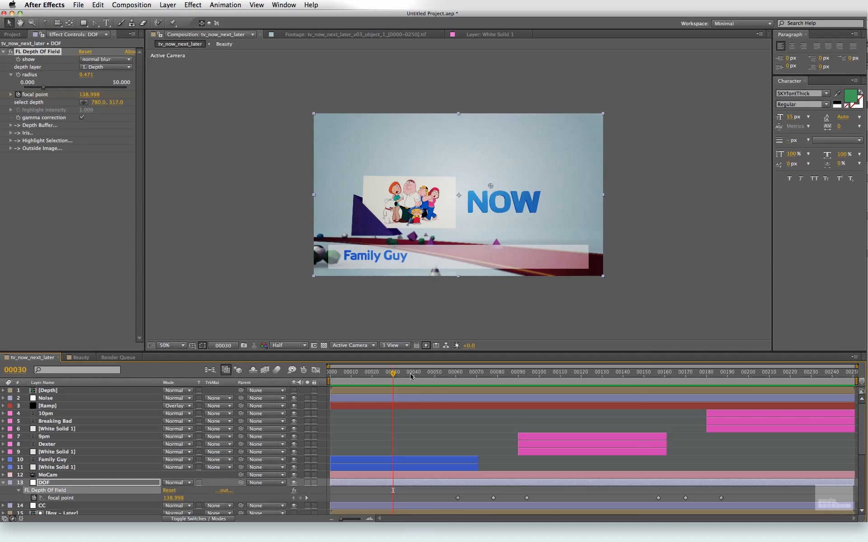
Switch to TextEdit and highlight the tutorials channel address in the open list of links
{"action": "key", "text": "super+Tab"}
{"action": "left_click", "coordinate": [460, 274]}
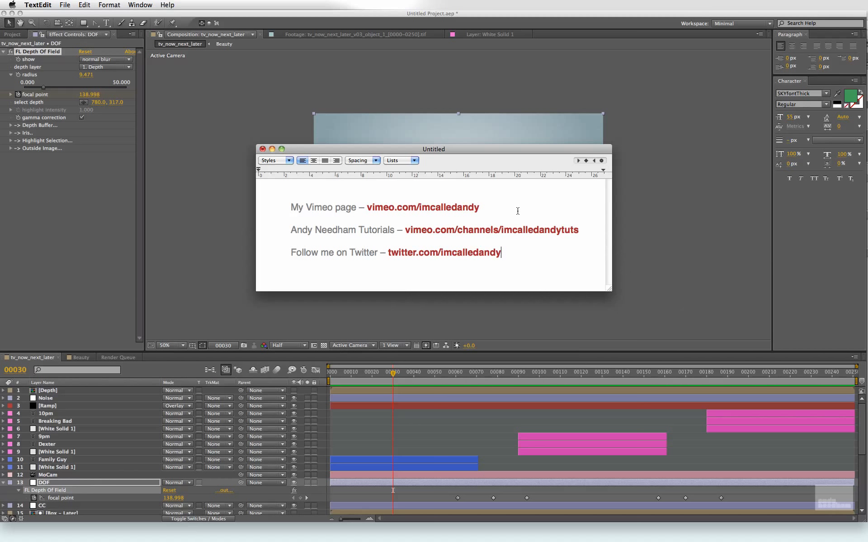
{"action": "left_click_drag", "start_coordinate": [405, 230], "coordinate": [579, 232]}
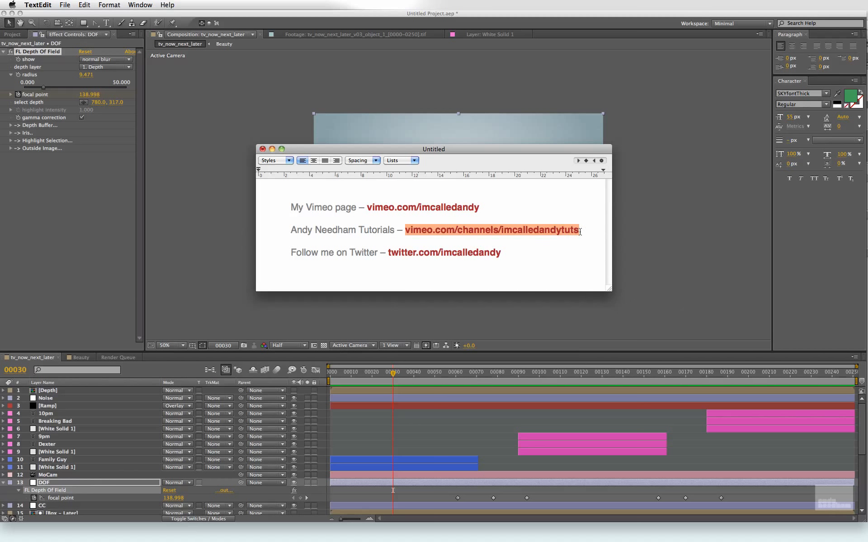
{"action": "left_click", "coordinate": [511, 254]}
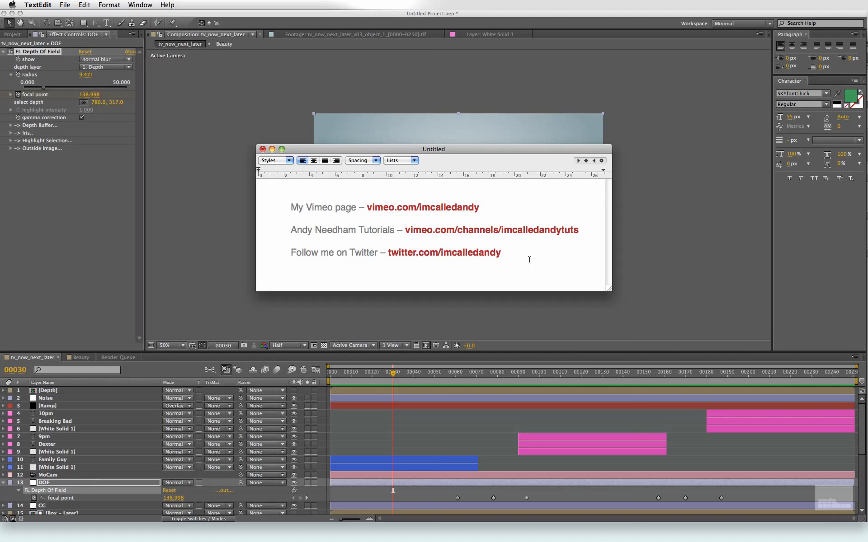